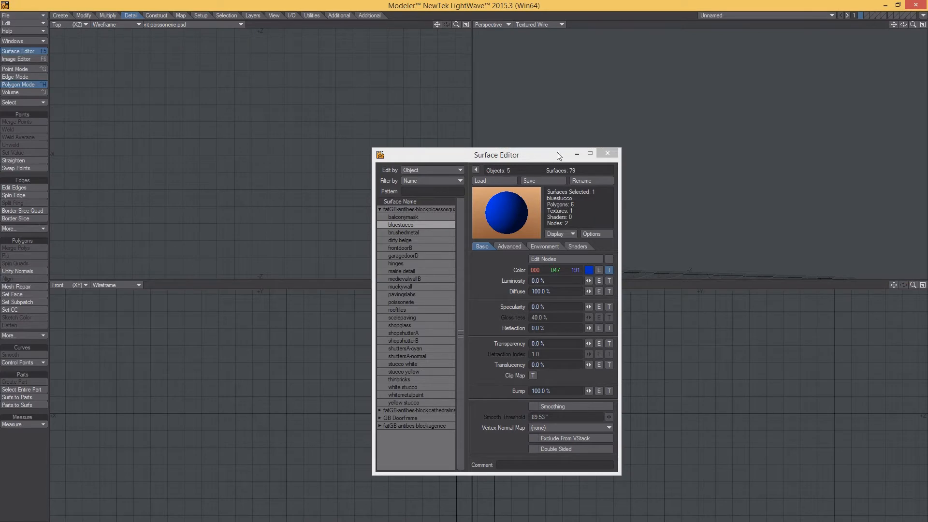
Move the Surface Editor window out of the way of the viewports.
drag(551, 157, 927, 160)
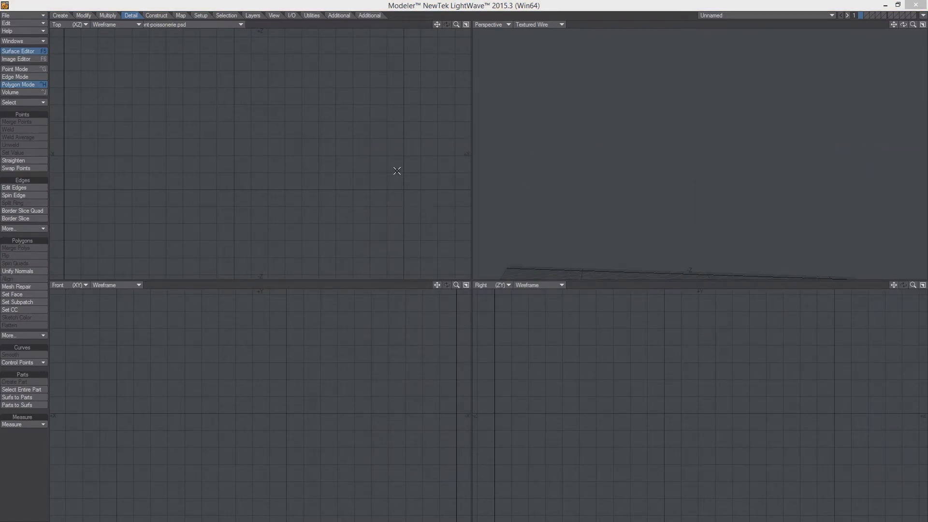
ctrl+alt+drag(363, 178, 280, 182)
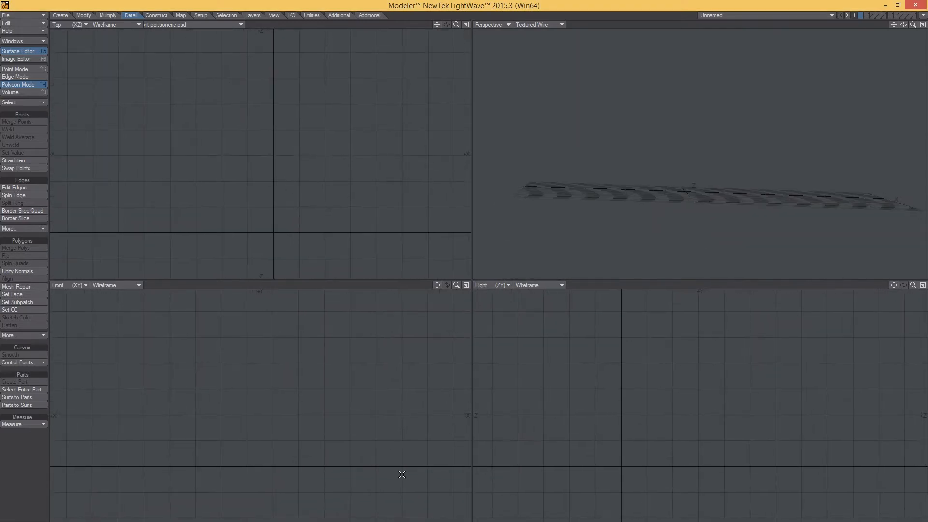
alt+drag(365, 135, 381, 145)
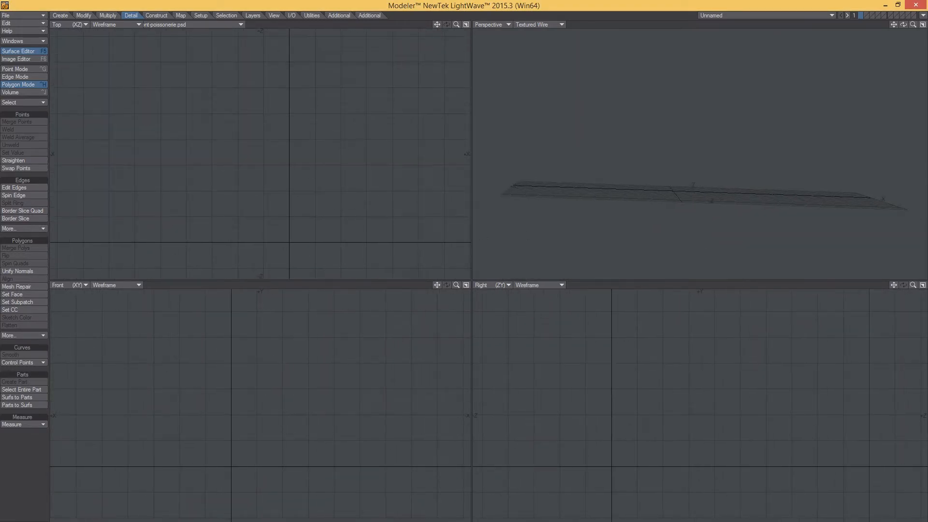
Switch to Lightroom and open the photo of the wall-mounted air conditioning units at full size for reference.
mouse_move(338, 521)
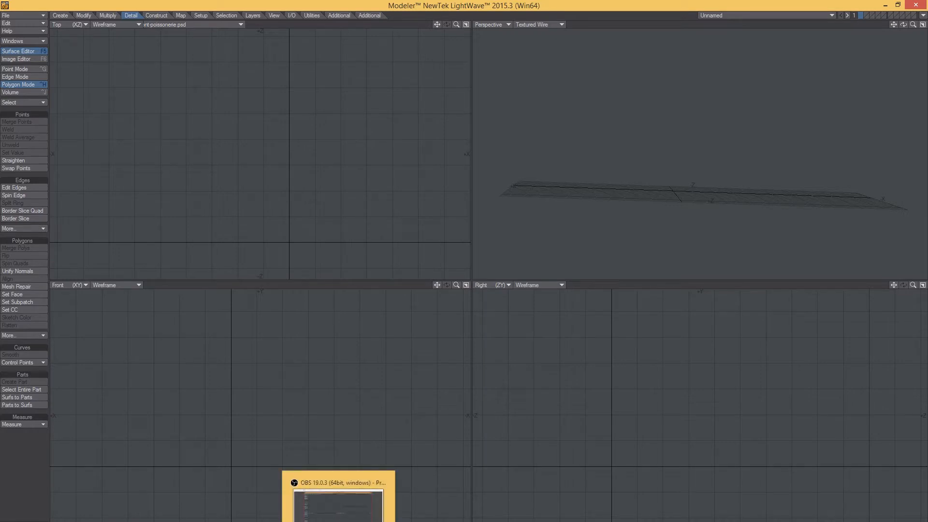
click(290, 519)
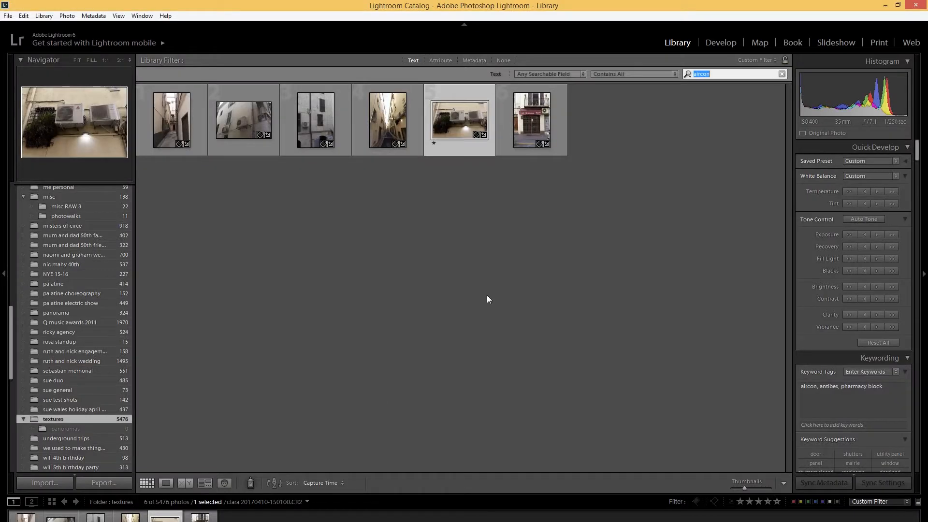
double_click(456, 118)
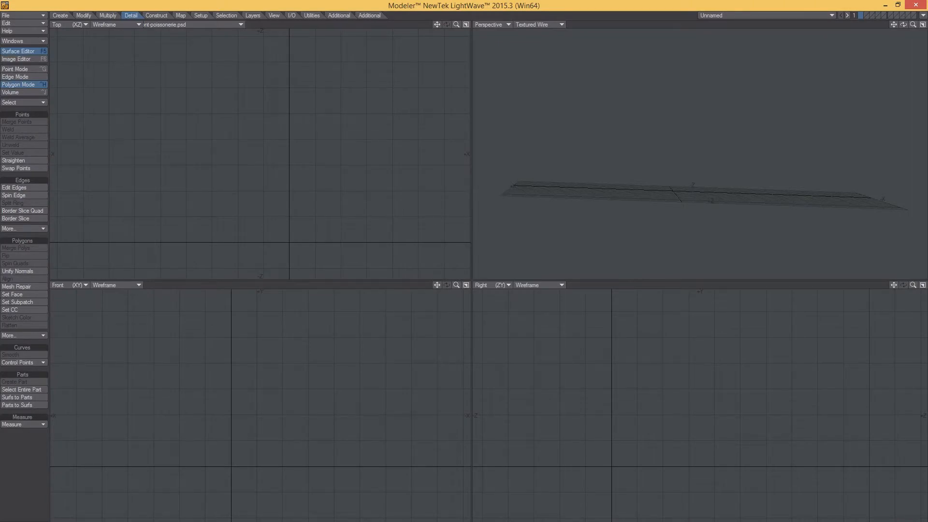
Create a box 1 m wide, 800 mm high and 400 mm deep.
key(n)
drag(515, 169, 651, 257)
click(682, 273)
click(676, 288)
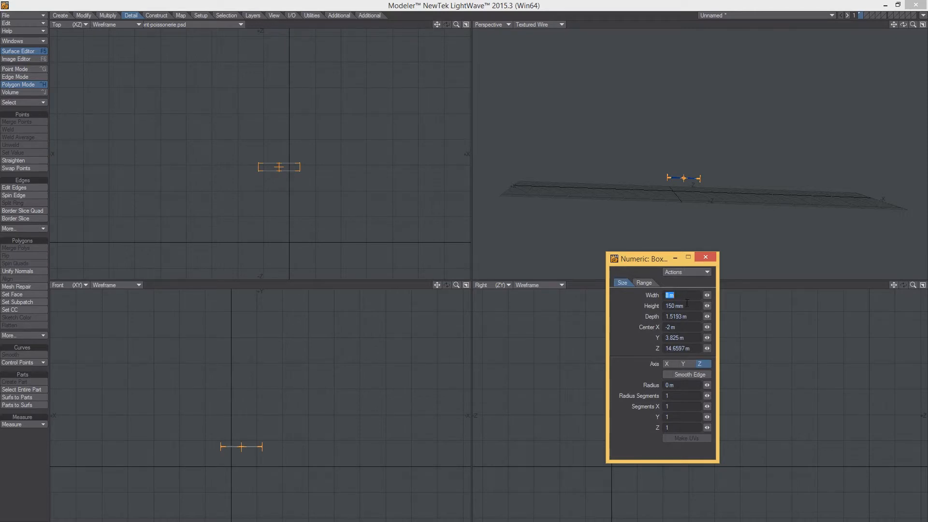
key(Tab)
text(0.)
key(Tab)
text(0.4)
key(Tab)
Centre the box on the origin, with X, Y and Z all at 0 m.
text(0)
key(Tab)
text(0)
key(Tab)
text(0)
key(Tab)
Round the box's edges with a 20 mm radius.
alt+drag(345, 247, 330, 164)
ctrl+alt+drag(329, 163, 451, 136)
alt+drag(384, 180, 295, 109)
alt+drag(251, 435, 263, 338)
ctrl+alt+drag(358, 377, 452, 388)
alt+drag(247, 198, 384, 182)
alt+drag(267, 447, 376, 346)
ctrl+alt+drag(737, 143, 681, 153)
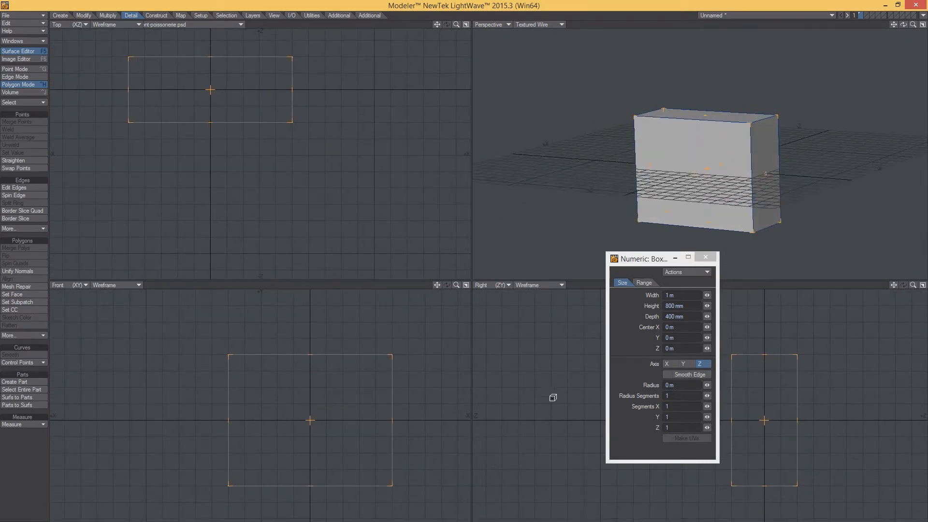
click(683, 385)
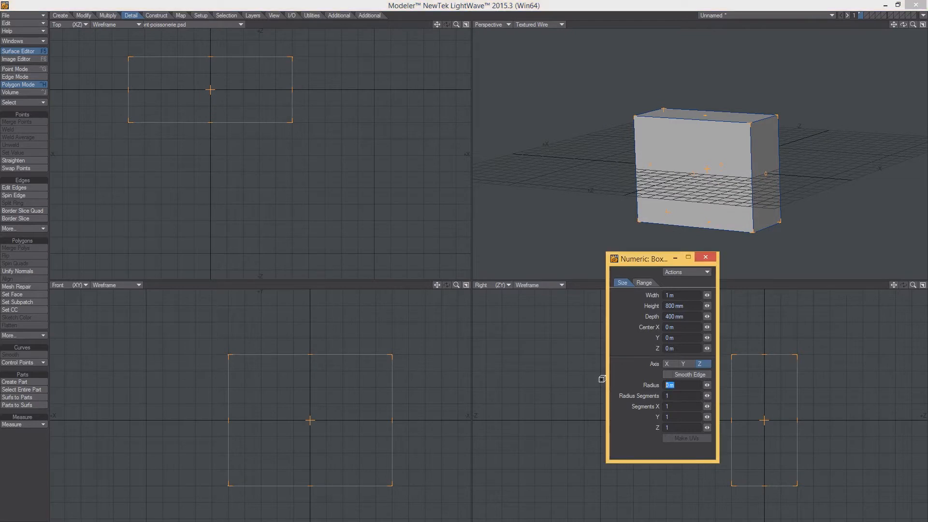
text(20mm)
key(Tab)
alt+drag(647, 160, 716, 145)
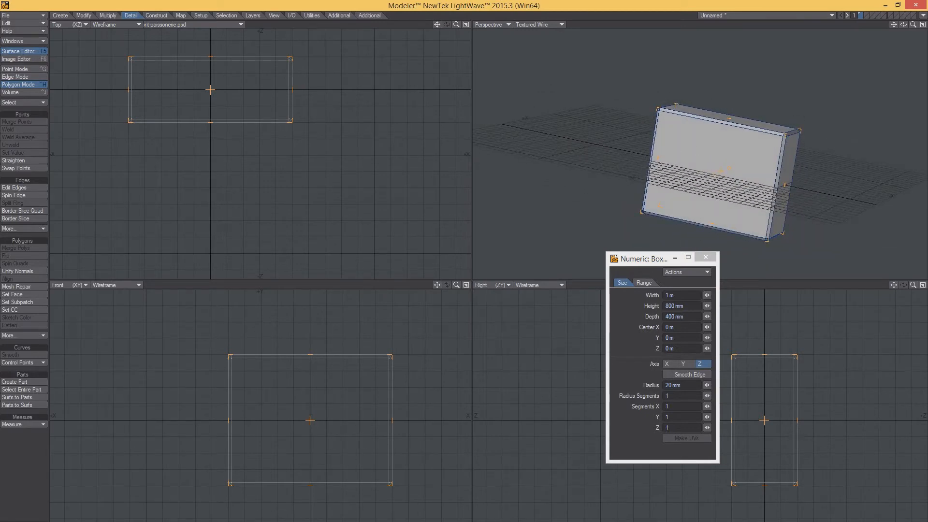
Check the air conditioner casing's edges in the Lightroom reference photo and return to Modeler.
mouse_move(219, 521)
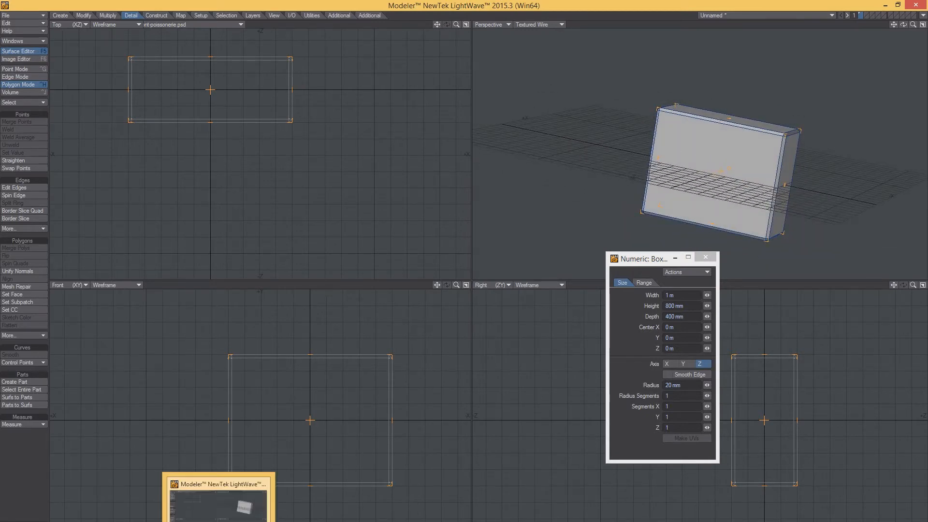
click(300, 503)
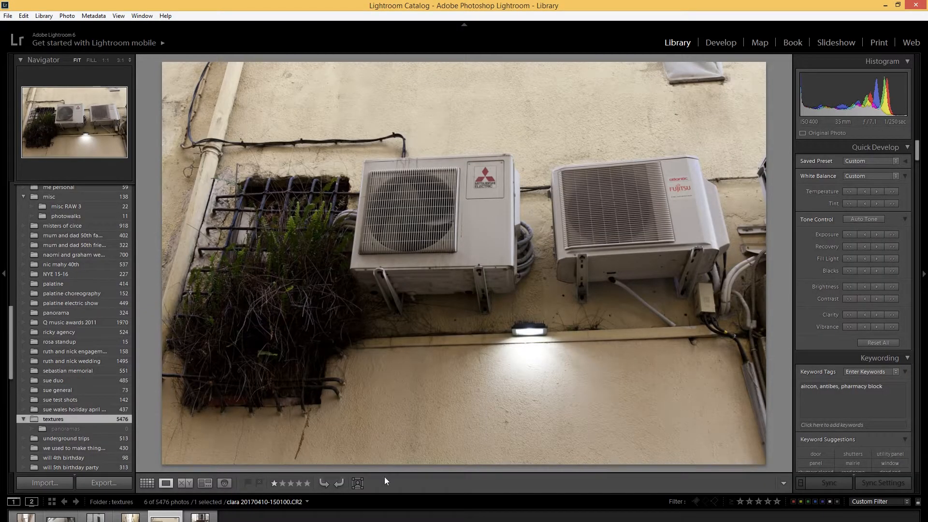
key(alt+Tab)
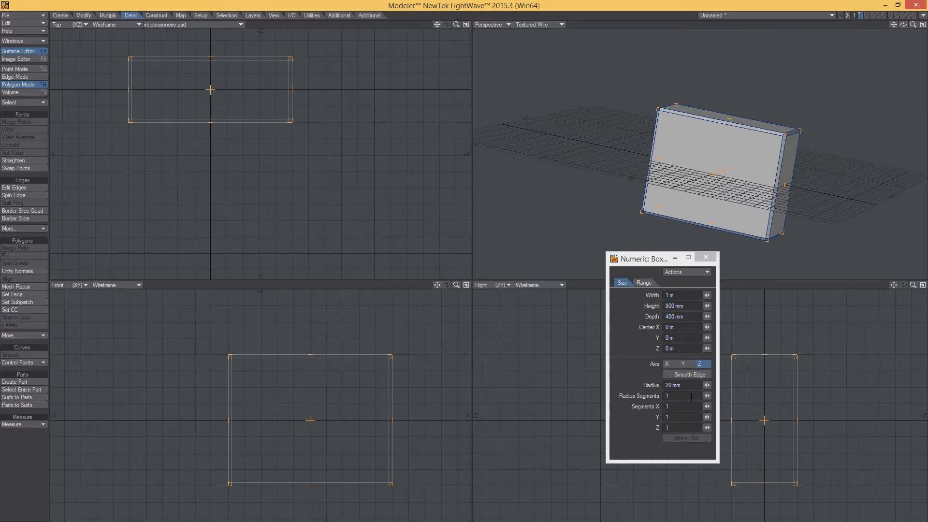
Try the box's axis options and turn on Smooth Edge to inspect its effect on the corners.
click(684, 364)
click(669, 364)
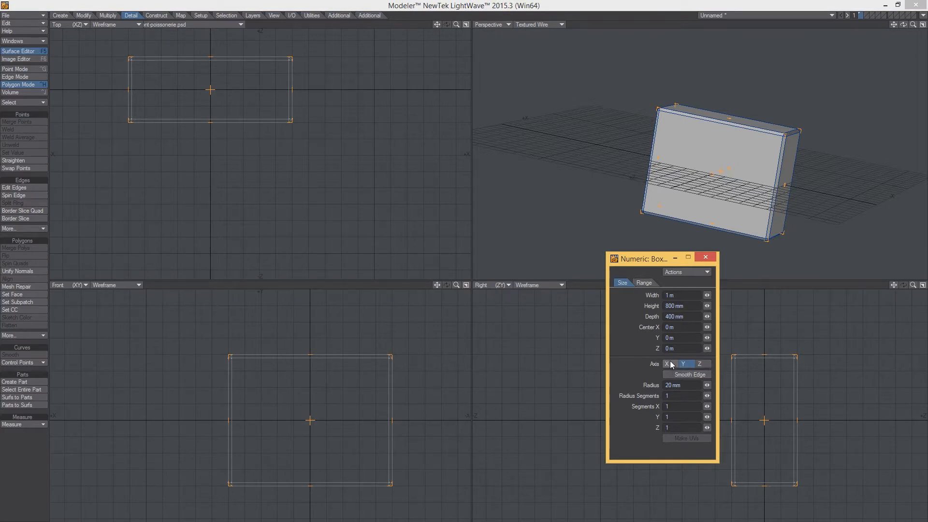
click(691, 366)
click(700, 364)
click(668, 375)
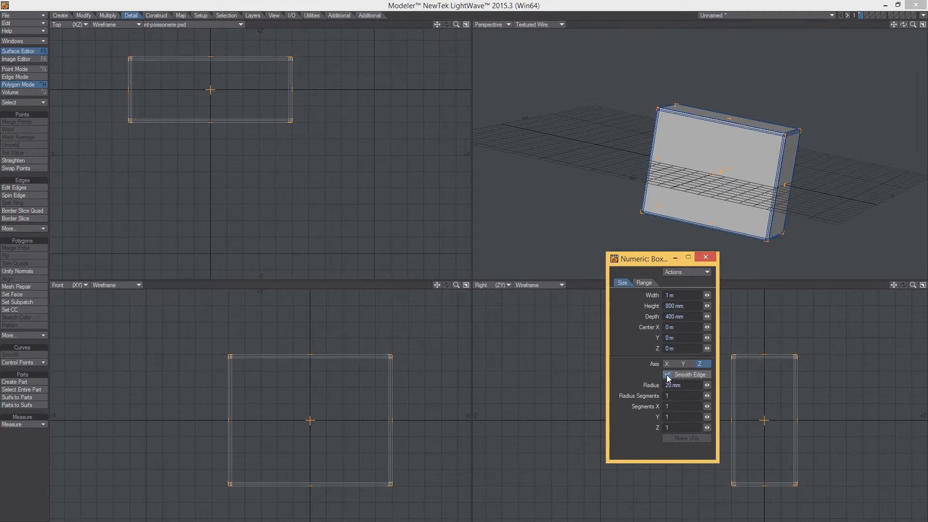
scroll(822, 123, up, 6)
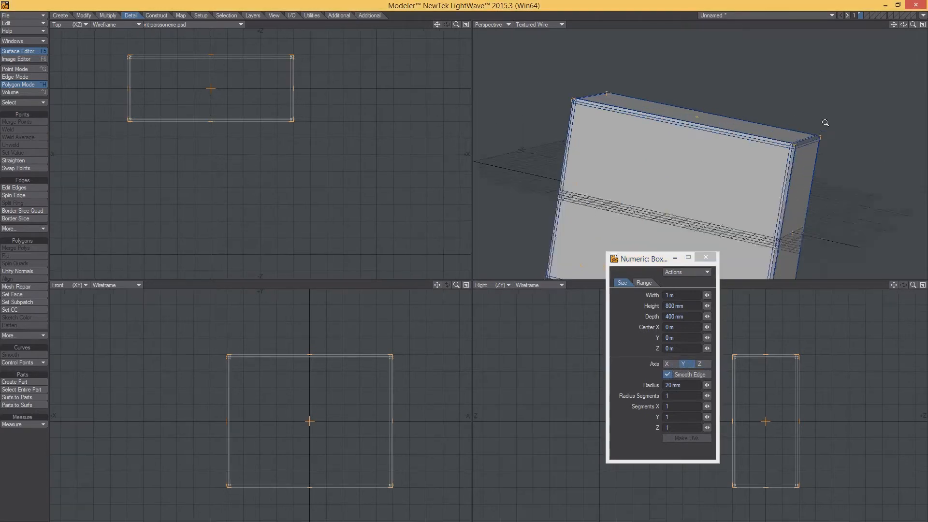
alt+drag(761, 183, 697, 159)
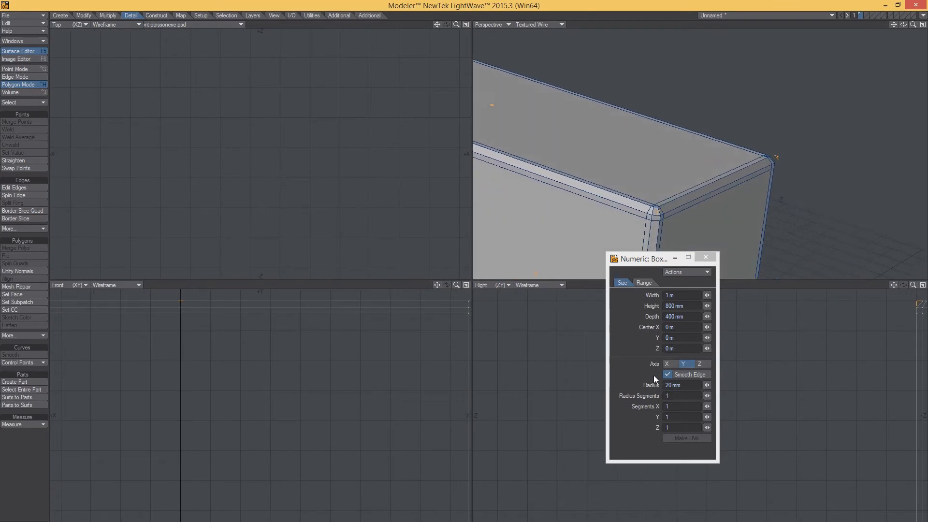
Set the box's axis to Y and turn off Smooth Edge.
click(667, 364)
click(700, 363)
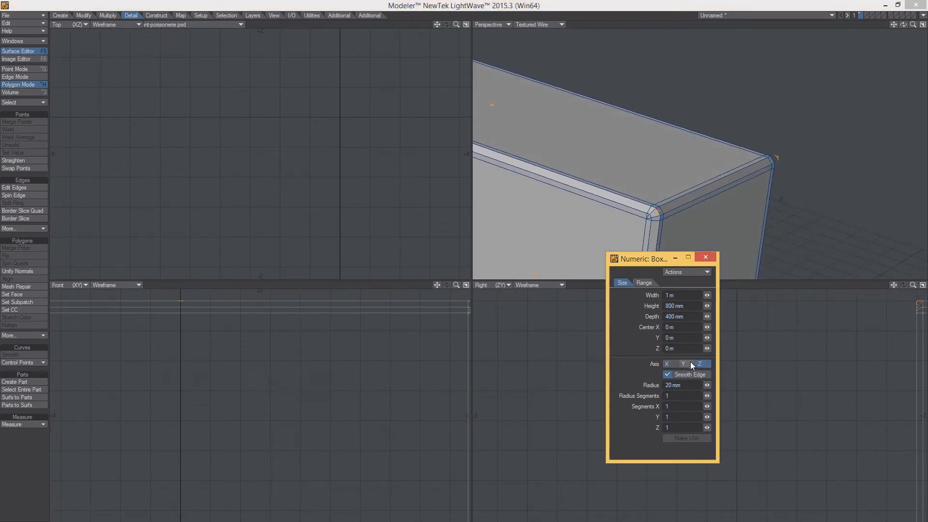
click(683, 364)
click(667, 377)
Set the box's edge radius to 10 mm.
scroll(672, 212, down, 2)
alt+drag(672, 212, 653, 173)
click(669, 385)
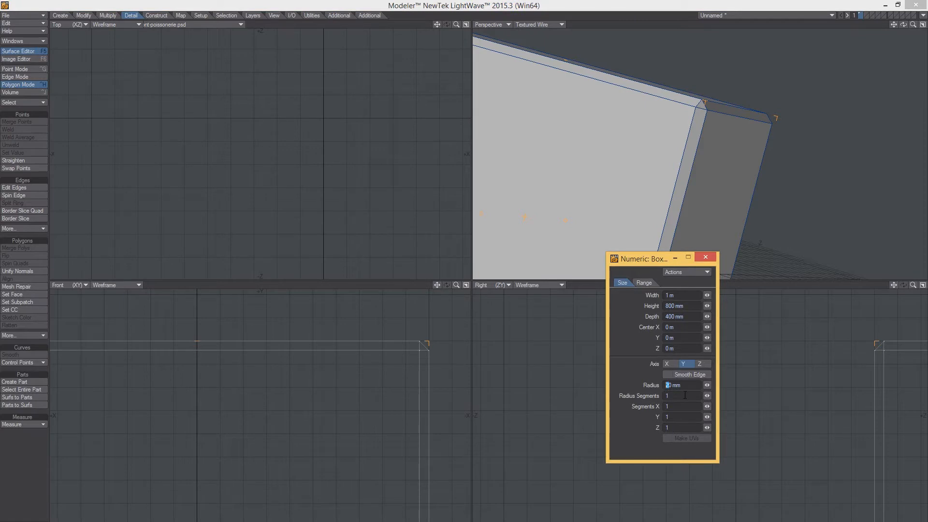
key(Tab)
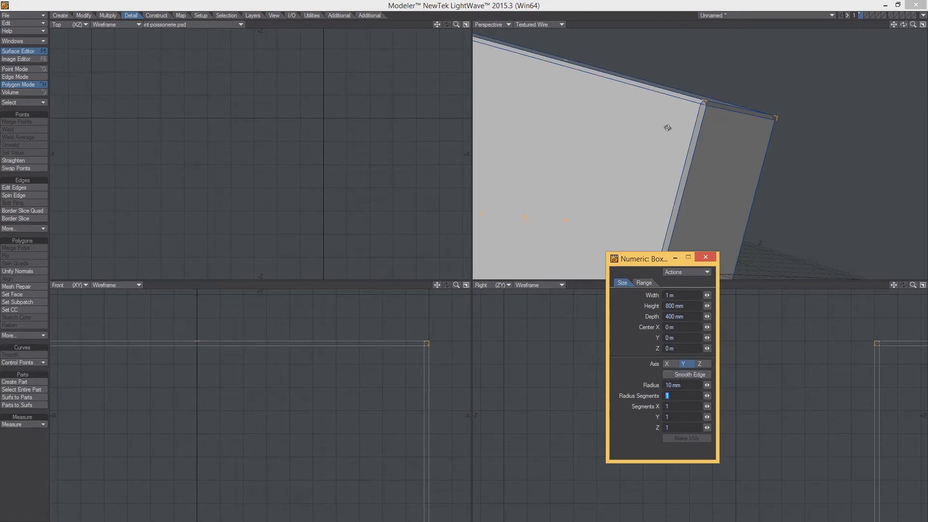
alt+drag(668, 127, 659, 144)
scroll(599, 139, down, 4)
alt+drag(599, 139, 675, 160)
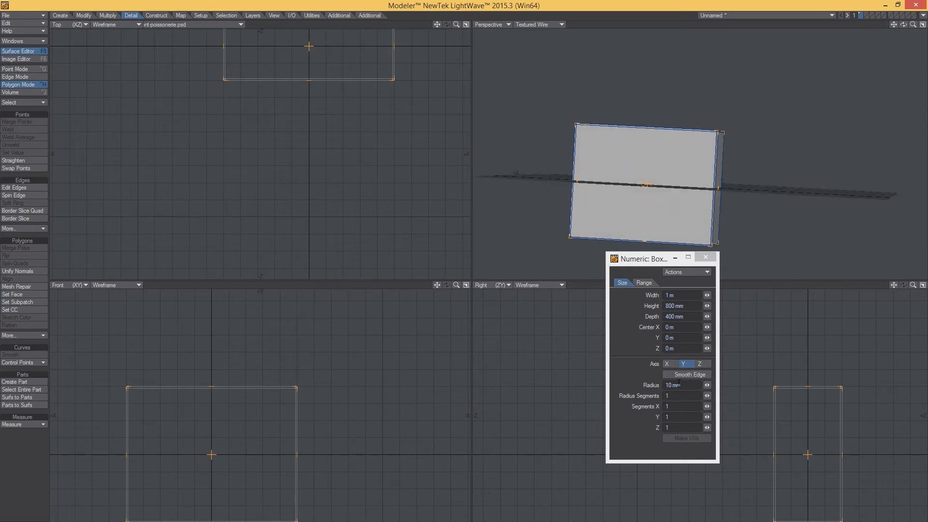
Set the box's edge radius to 15 mm.
click(672, 385)
text(15)
alt+drag(629, 184, 667, 173)
scroll(677, 174, up, 5)
alt+drag(733, 170, 676, 157)
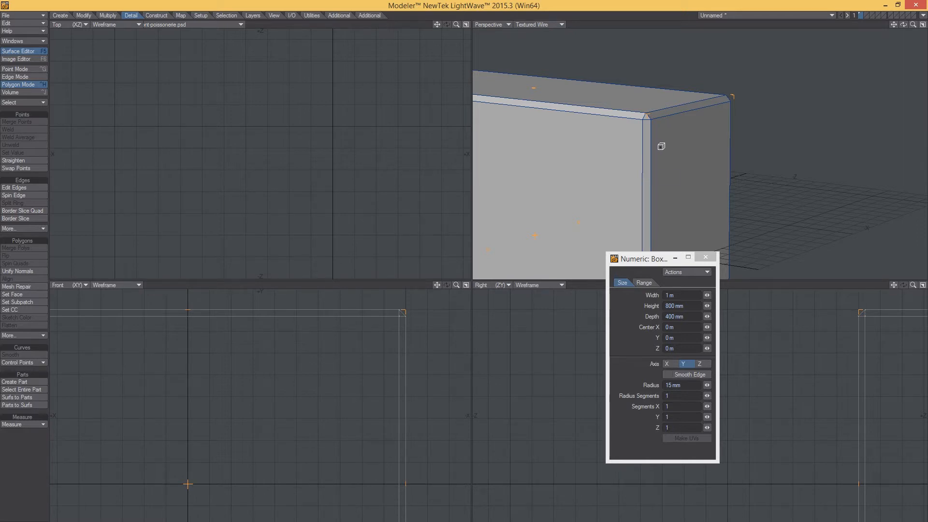
key(a)
alt+drag(622, 149, 668, 136)
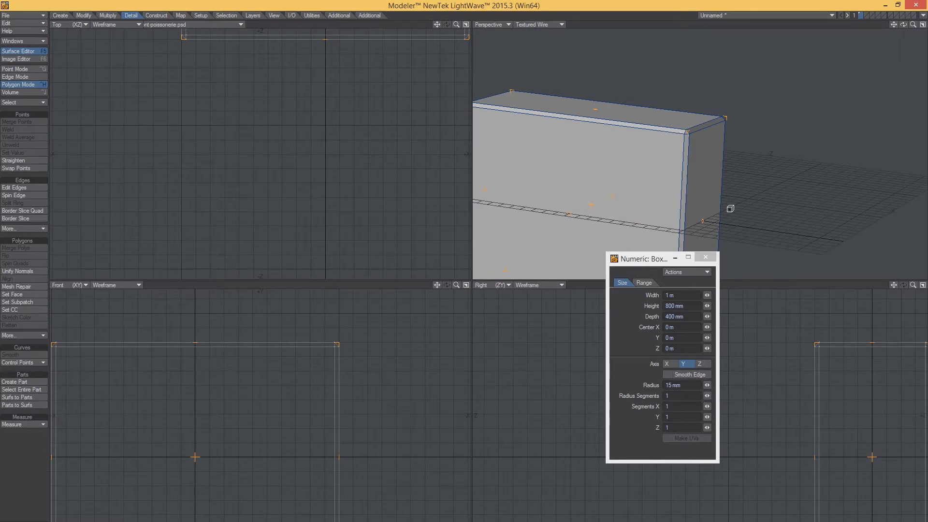
Assign a new surface named aircon to the box, with Smoothing enabled.
key(F5)
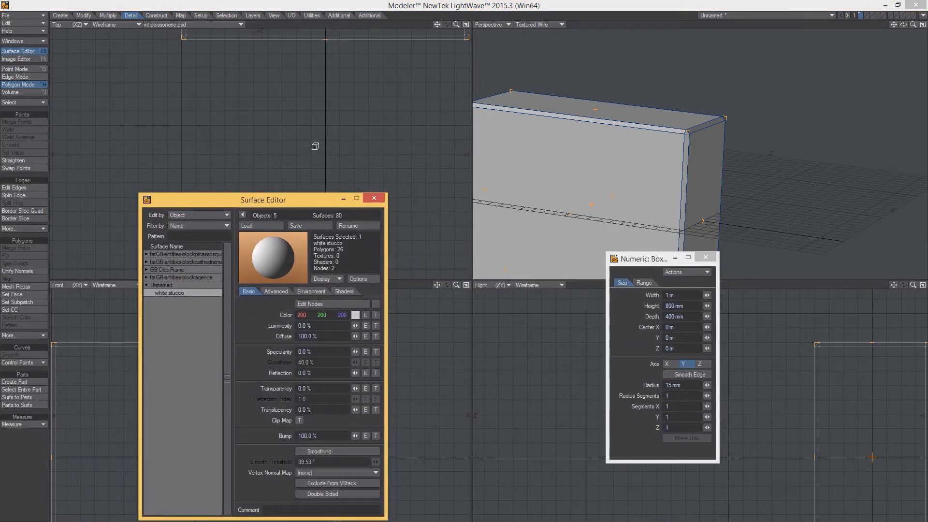
key(q)
text(aircon)
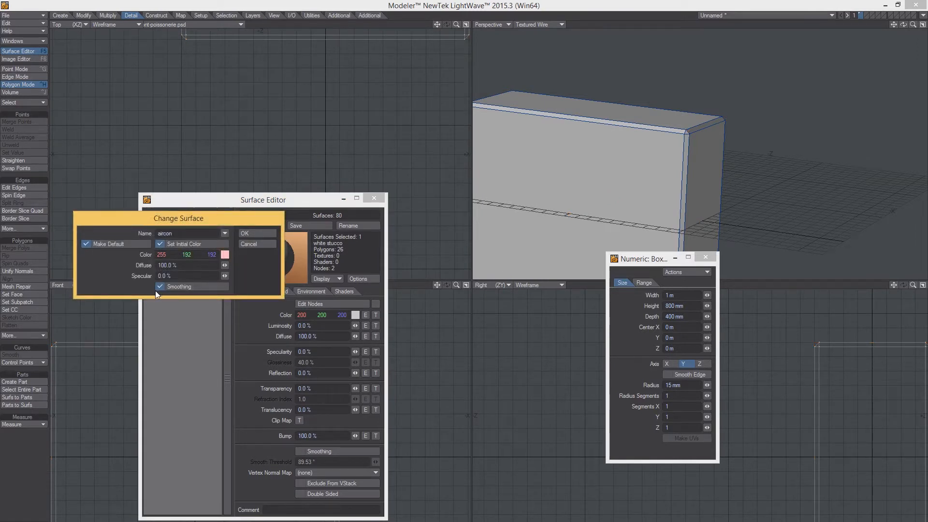
click(247, 234)
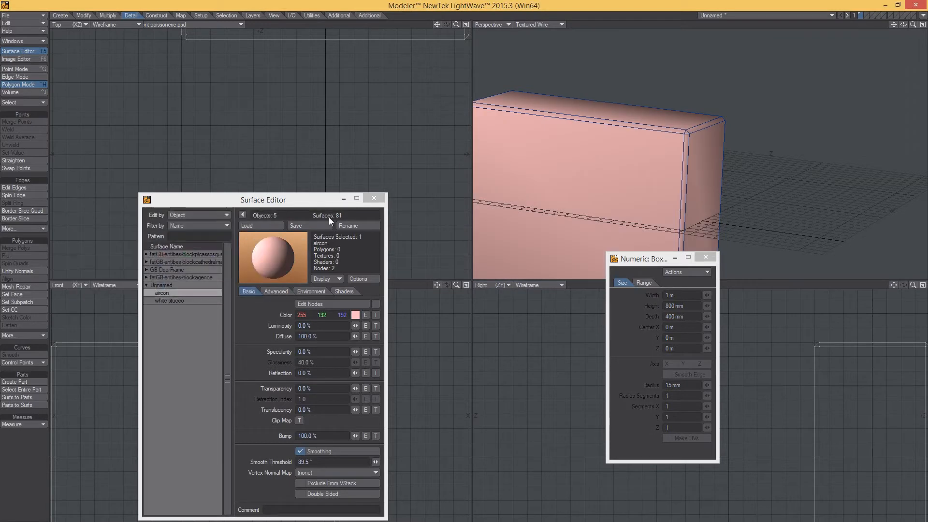
Separate the box's top and underside, together with their bevel polygons, from the sides by cutting and pasting them in place.
alt+drag(668, 145, 639, 125)
key(space)
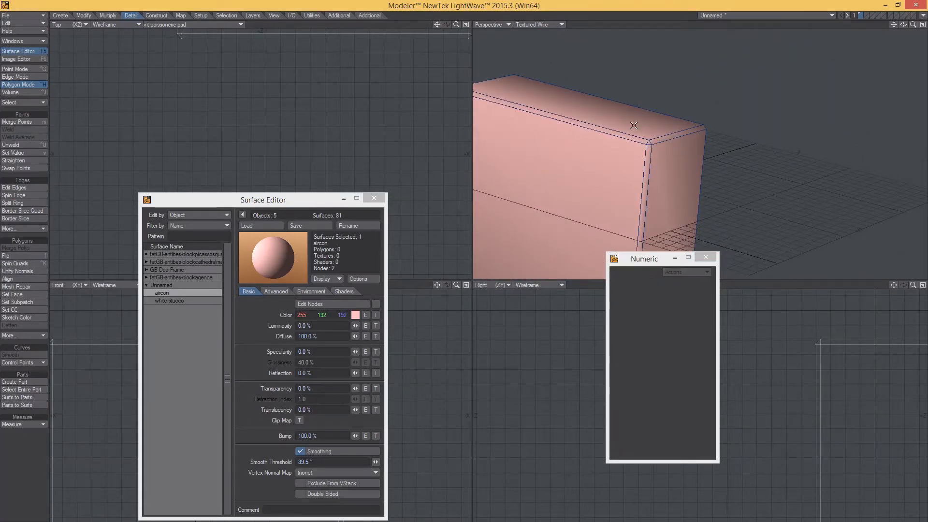
click(619, 134)
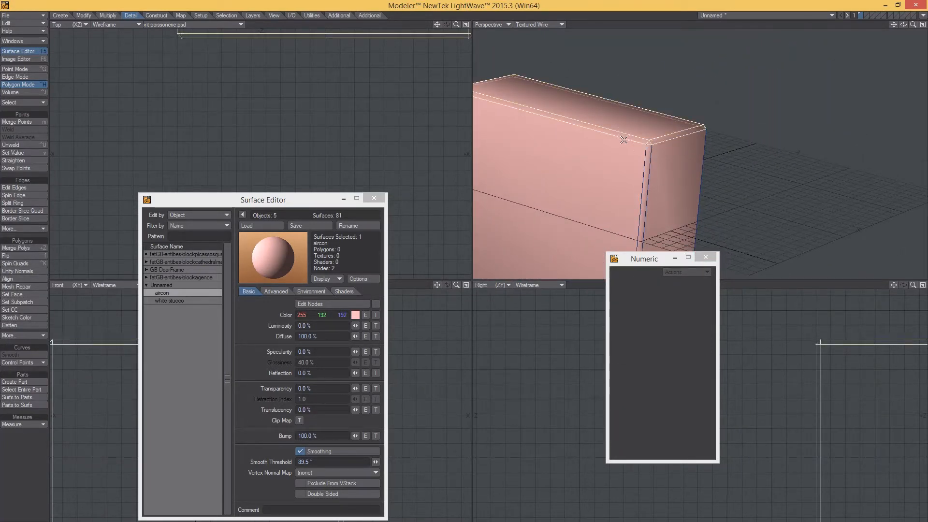
alt+drag(638, 127, 642, 127)
key(ctrl+x)
key(ctrl+v)
key(/)
alt+drag(630, 166, 665, 137)
click(667, 149)
click(669, 151)
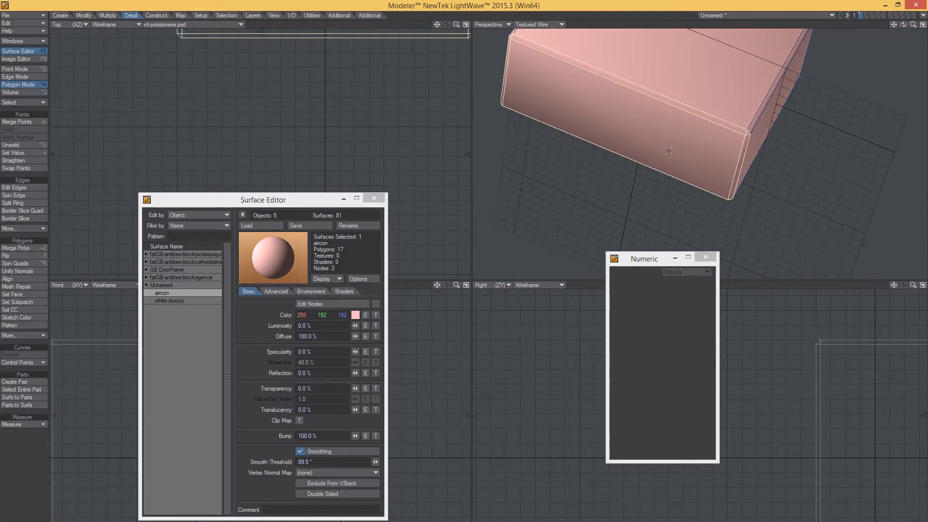
key(slash)
Assign Atlas UV coordinates to the whole box in the UV map named texture.
alt+drag(672, 152, 615, 155)
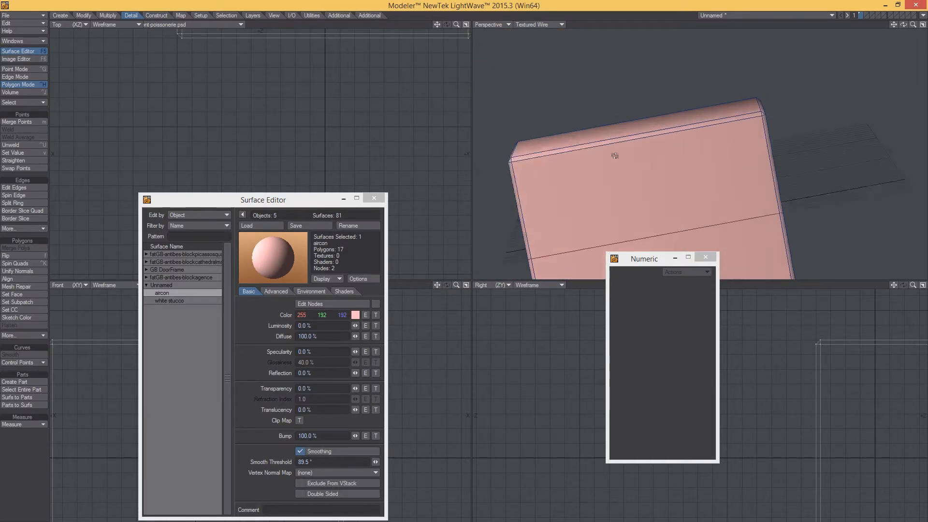
alt+drag(562, 149, 886, 300)
scroll(640, 200, down, 4)
key(shift+u)
drag(912, 213, 528, 343)
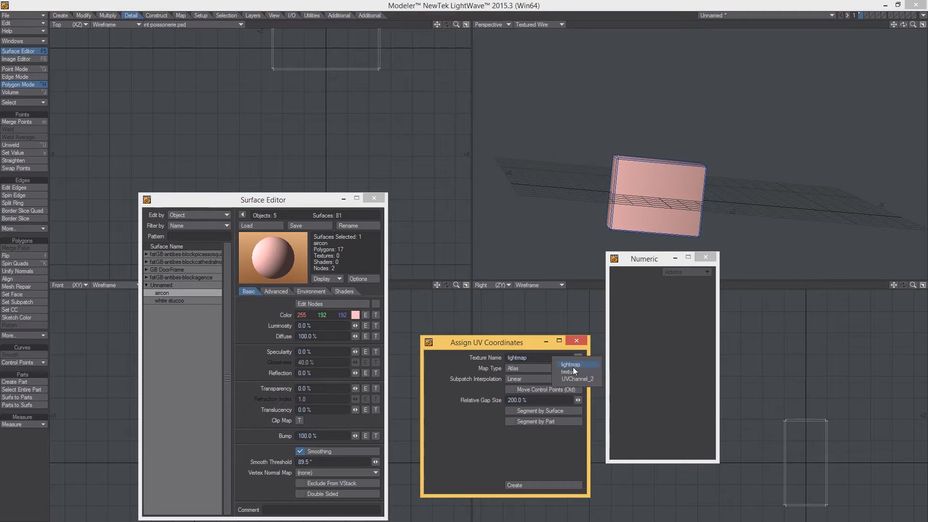
click(571, 371)
click(536, 485)
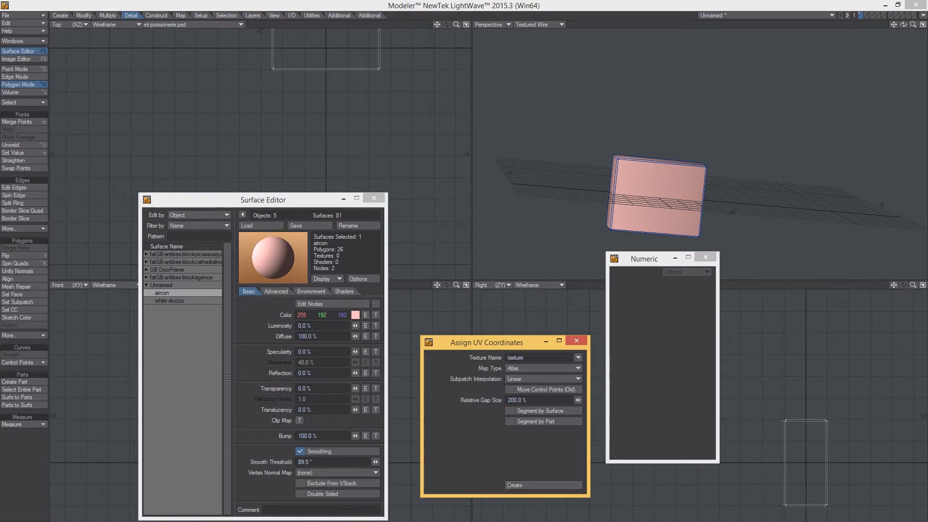
Add an image texture layer to the aircon surface's color, using UV projection and the UV map named texture.
click(375, 315)
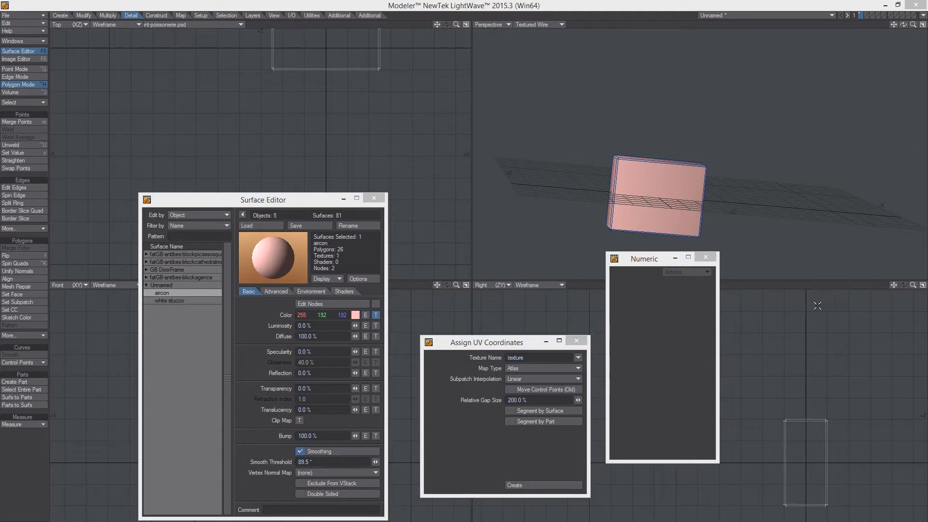
drag(493, 320, 272, 140)
click(422, 196)
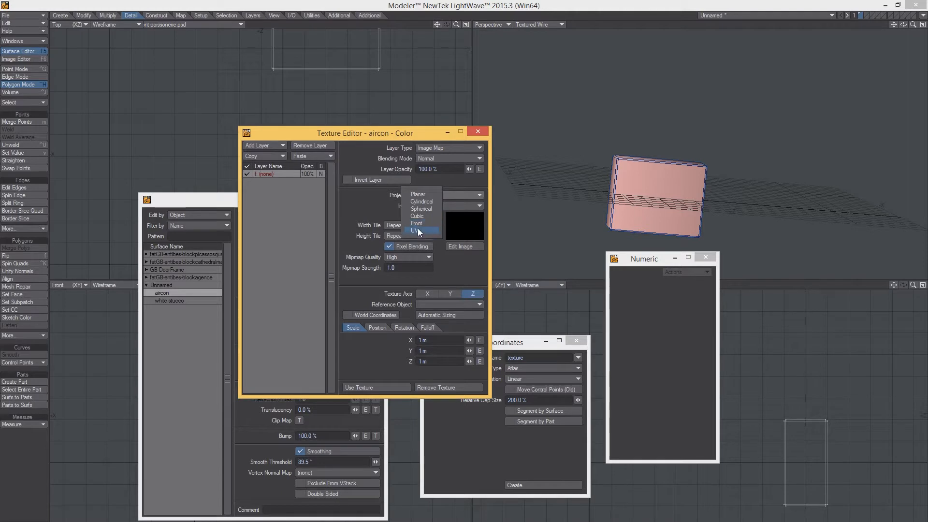
click(418, 230)
click(428, 205)
click(425, 217)
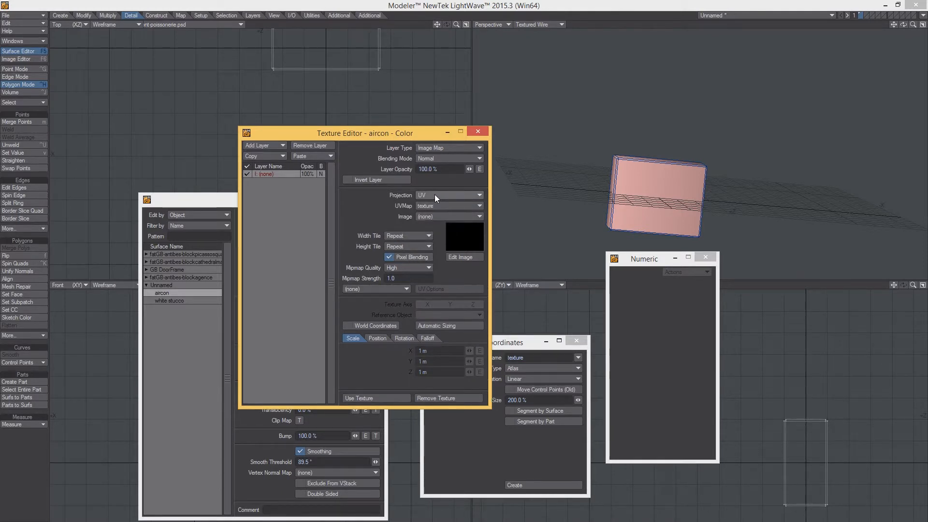
Load fatGB-T-electrics-airconA-512 from the electrics textures folder as the image of the aircon color texture layer.
click(427, 218)
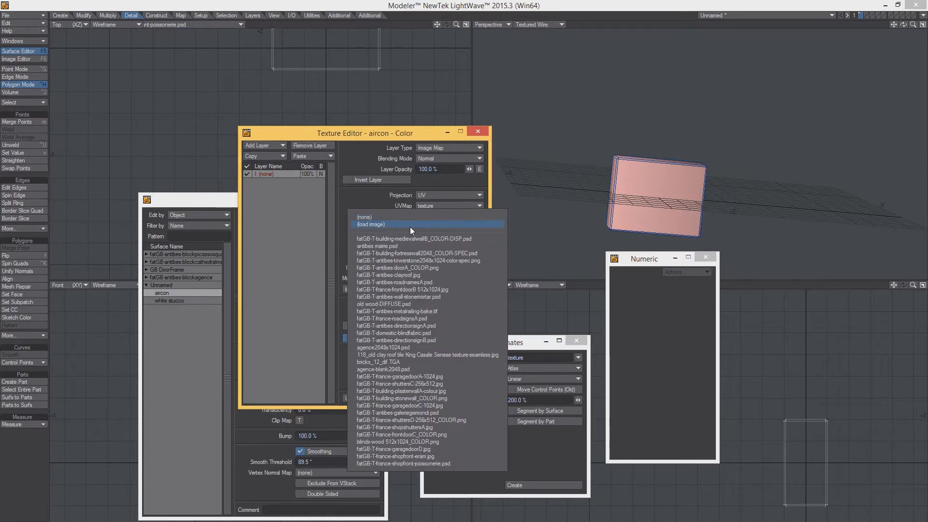
click(411, 225)
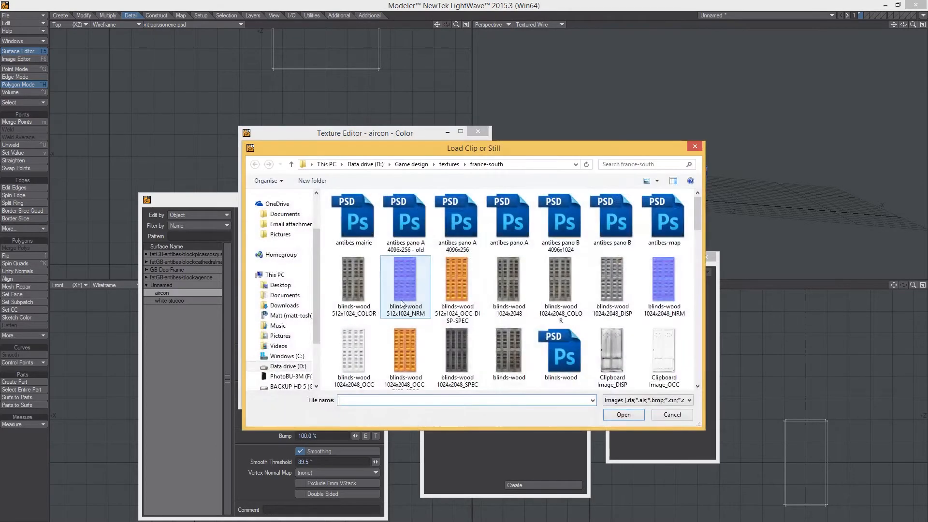
click(449, 165)
double_click(562, 293)
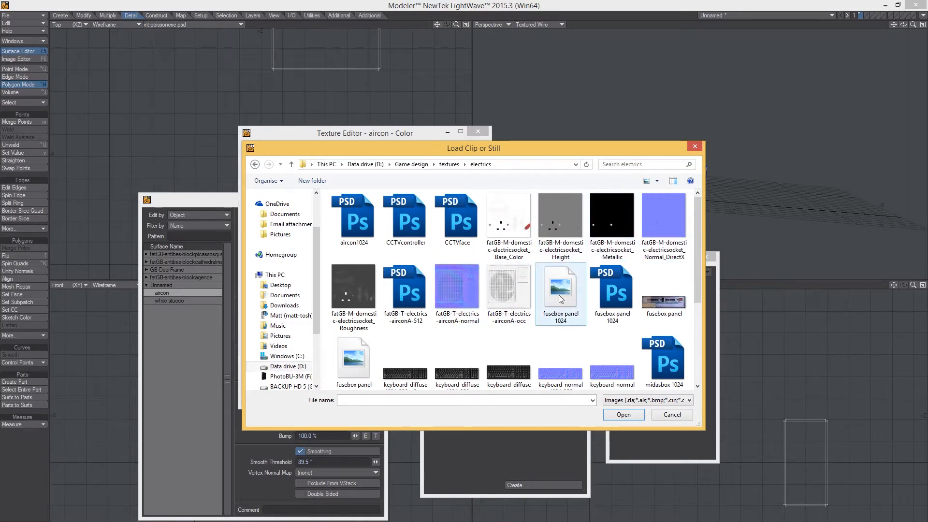
scroll(574, 357, down, 1)
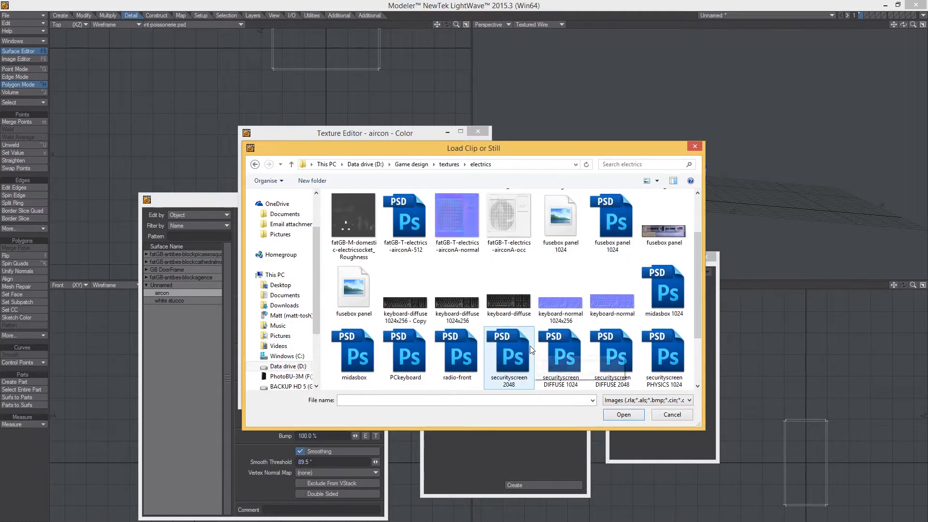
double_click(406, 222)
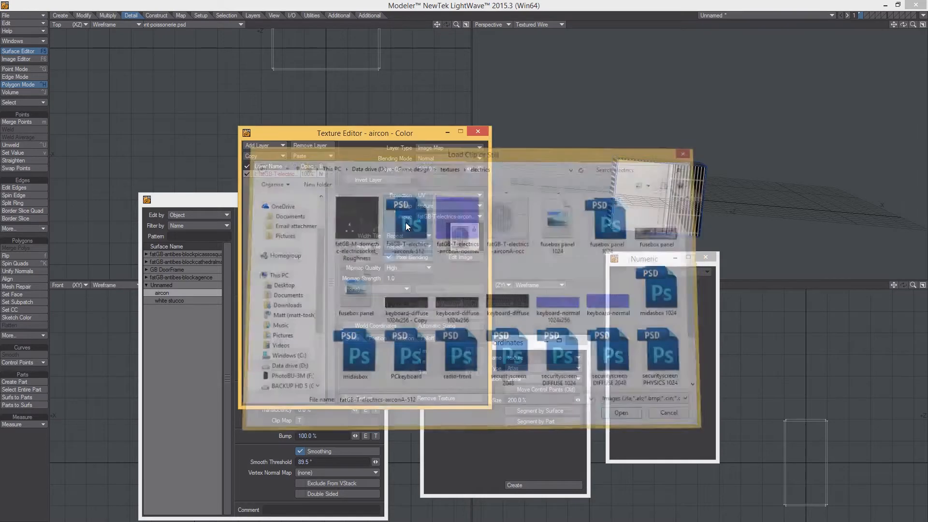
Select the box's large front face polygon.
alt+drag(643, 202, 600, 204)
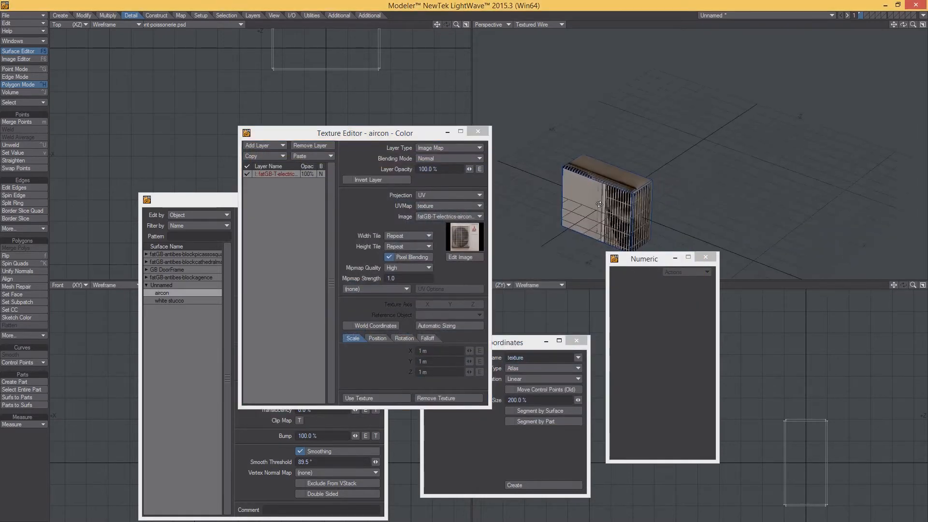
scroll(677, 200, up, 3)
alt+drag(668, 189, 649, 151)
scroll(641, 157, down, 2)
click(649, 151)
key(shift+bracketright)
alt+drag(652, 157, 648, 155)
scroll(634, 193, up, 5)
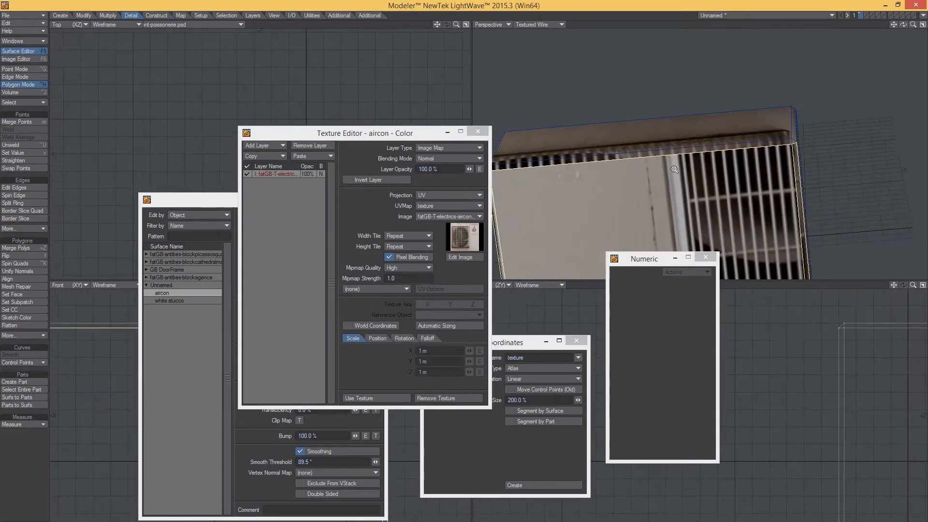
alt+drag(745, 89, 690, 141)
Clear the viewports by moving the Texture Editor, Numeric and Assign UV Coordinates windows aside and closing the Surface Editor.
drag(390, 133, 927, 184)
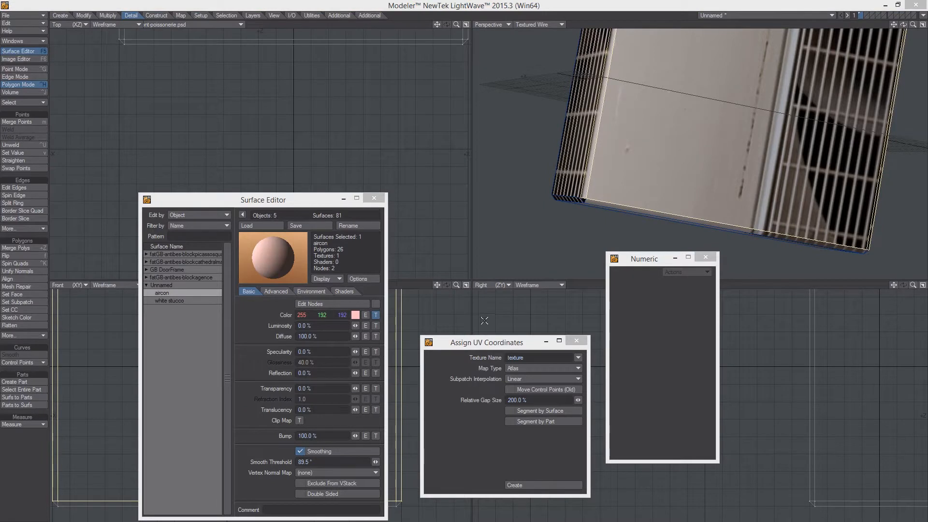
drag(637, 262, 927, 203)
drag(489, 342, 677, 350)
click(374, 198)
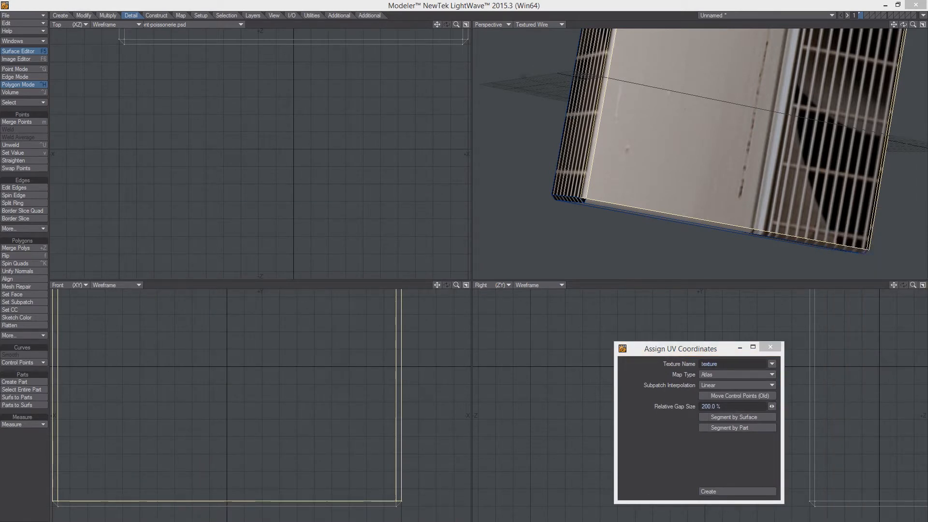
Add the bevel polygons around the front face to the selection and group them all as a part named front.
alt+drag(660, 147, 648, 139)
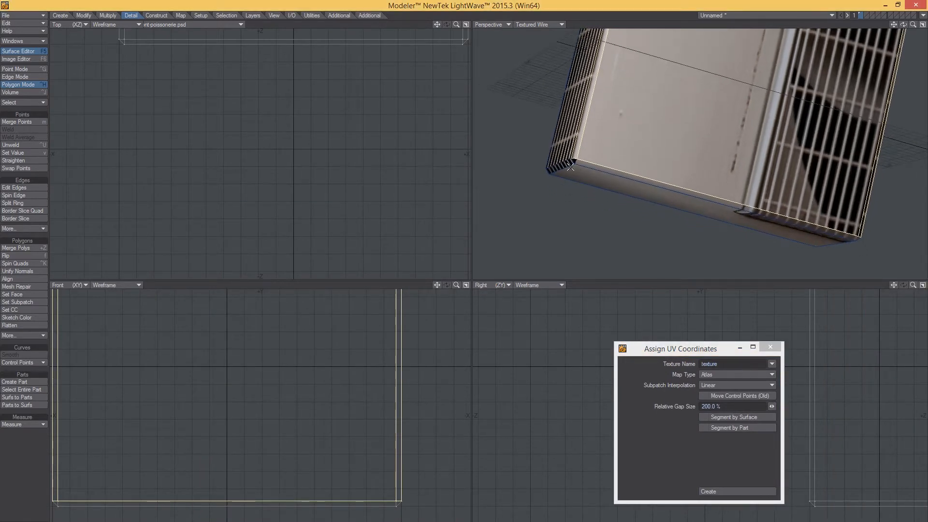
alt+drag(582, 164, 687, 163)
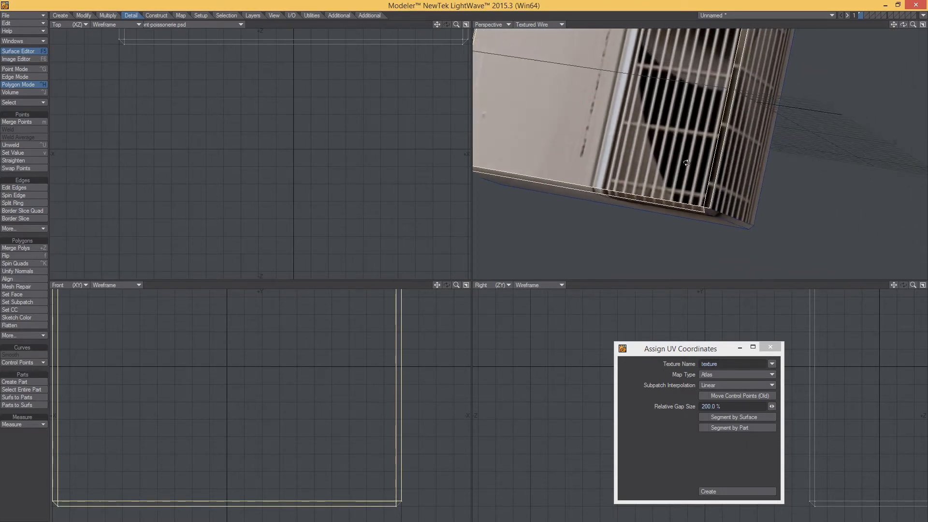
alt+drag(666, 105, 728, 171)
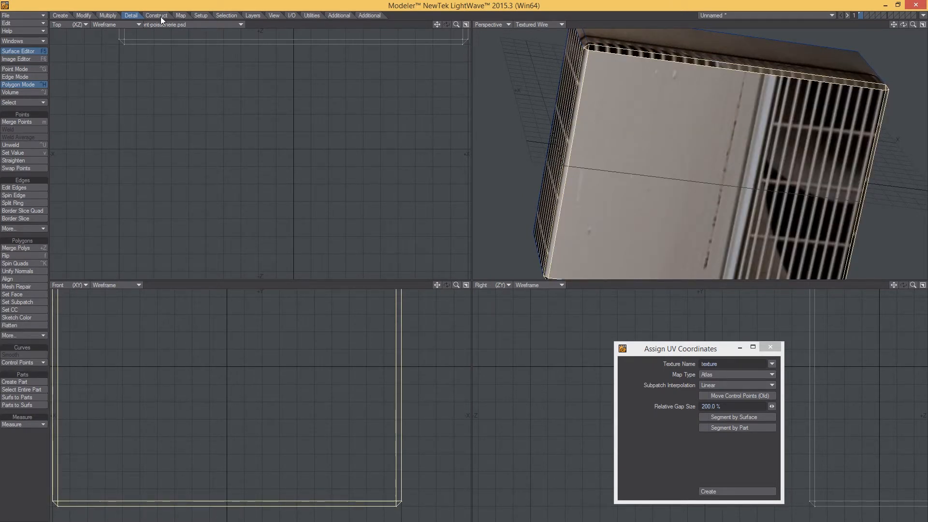
click(15, 382)
text(front)
key(Return)
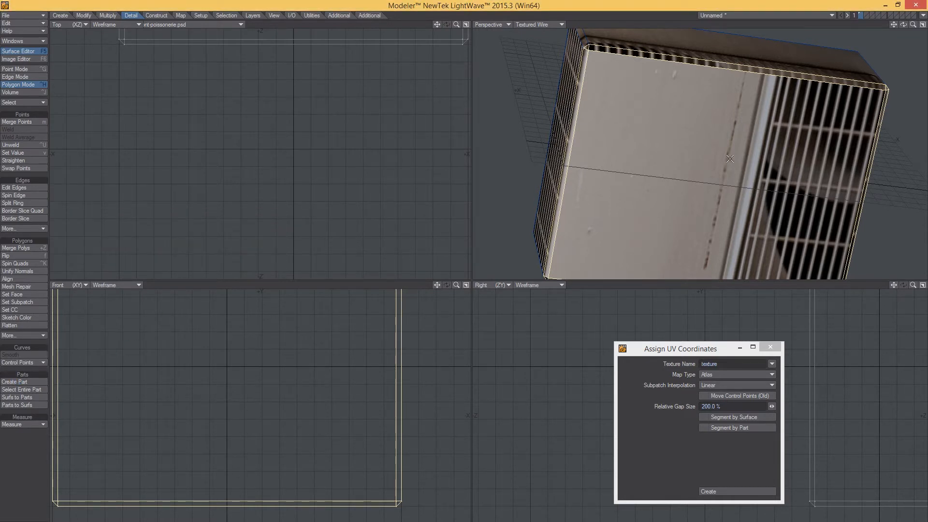
Assign planar UV coordinates along the Z axis to the front polygons in the UV map named texture, with automatic settings.
click(747, 375)
click(739, 354)
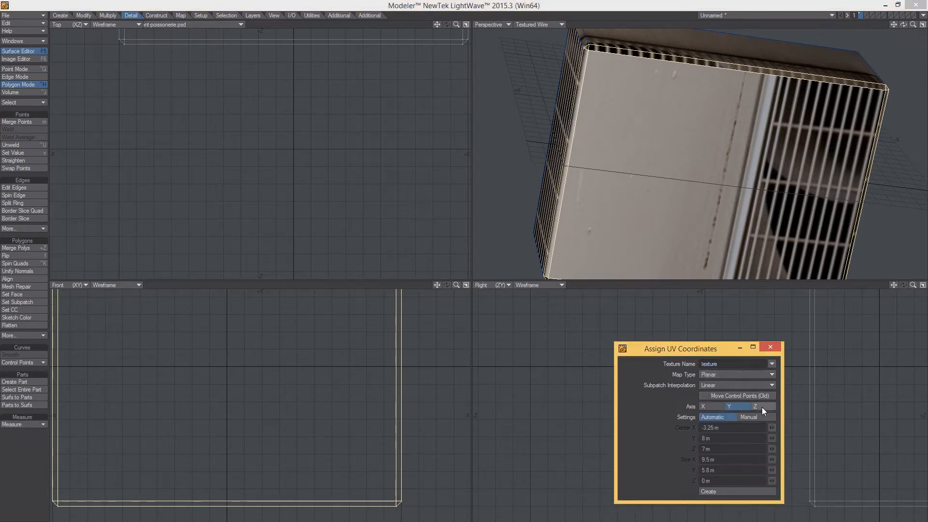
click(741, 491)
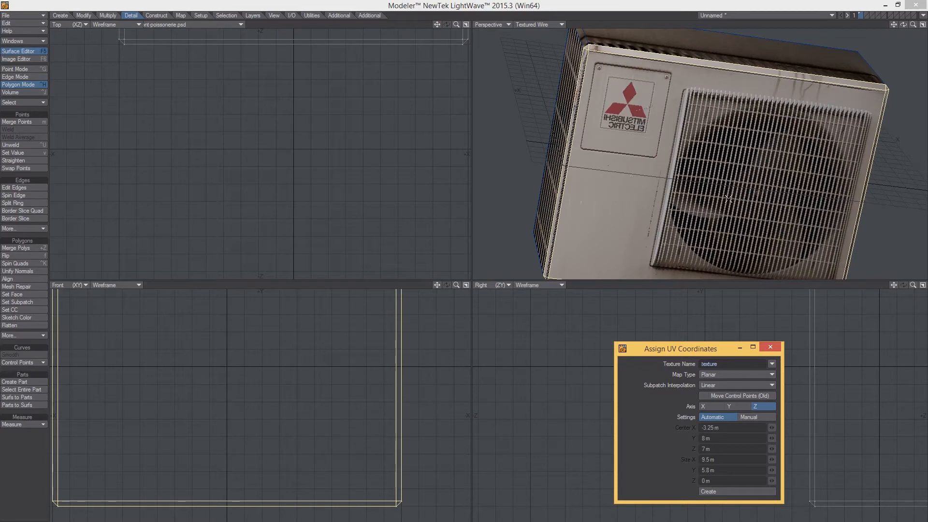
alt+drag(767, 177, 737, 153)
scroll(715, 133, down, 2)
alt+drag(737, 153, 734, 151)
Switch the Top viewport to UV Texture and display fatGB-T-electrics-airconA-512.psd as its background image.
click(60, 25)
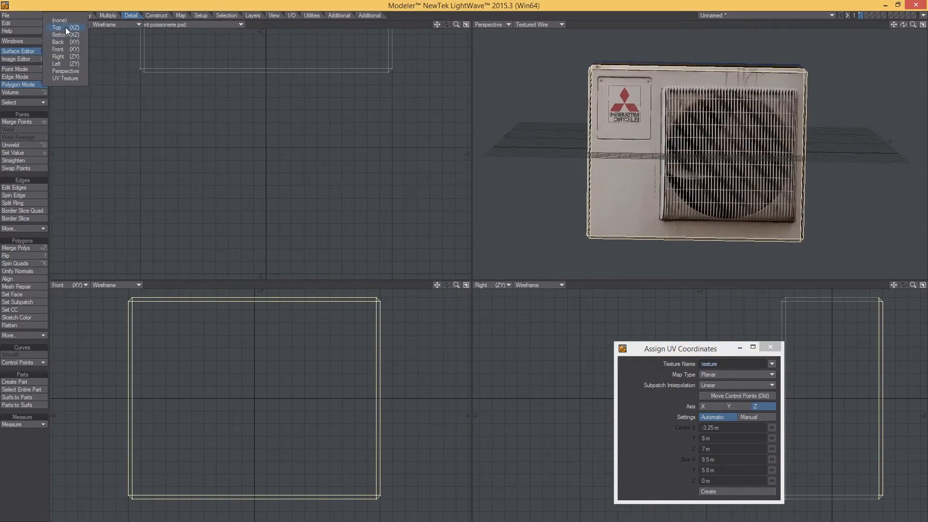
click(64, 78)
ctrl+alt+drag(275, 143, 397, 142)
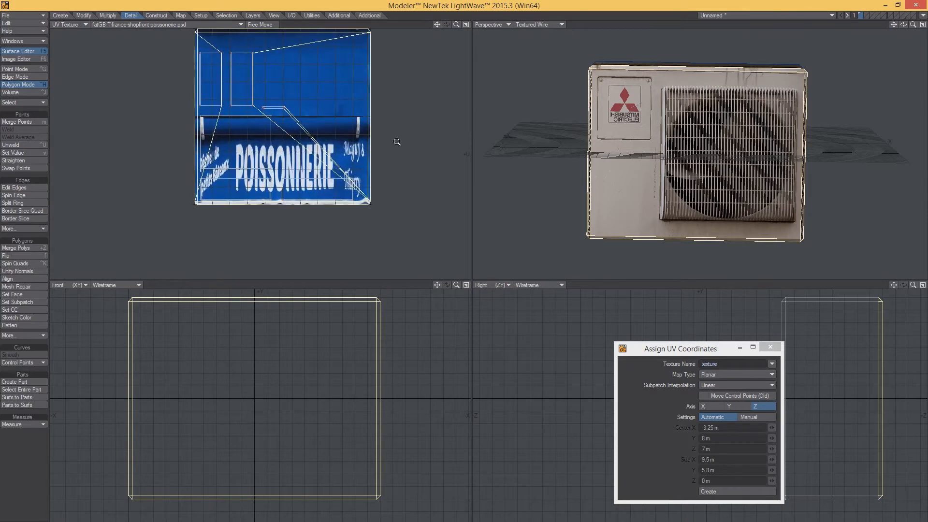
alt+drag(610, 85, 585, 90)
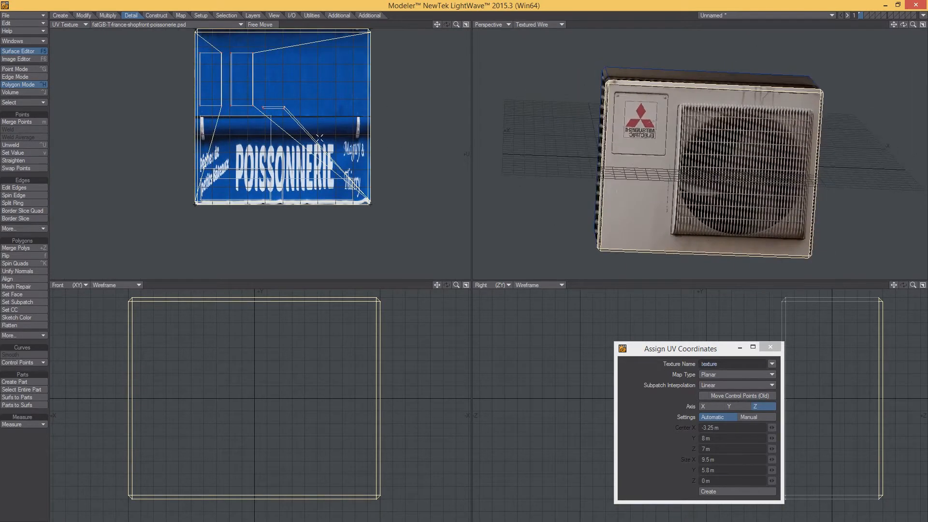
click(177, 24)
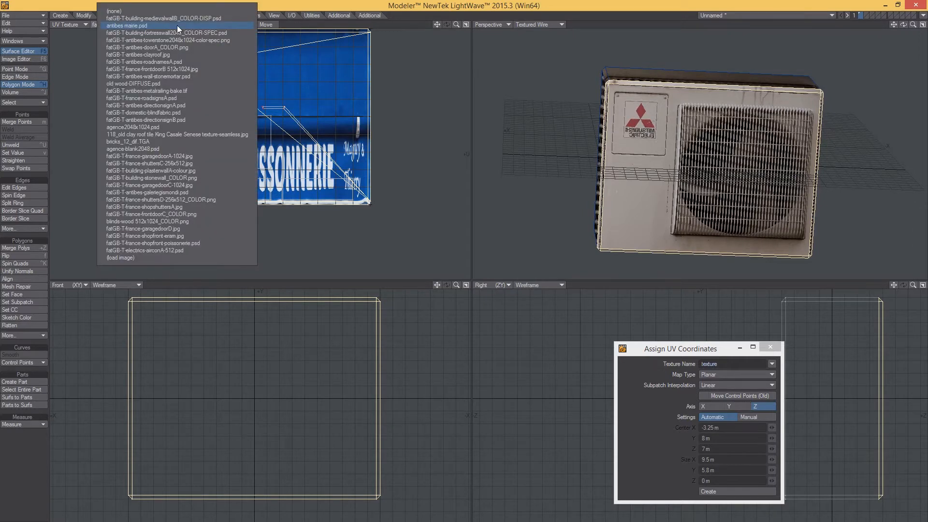
click(150, 250)
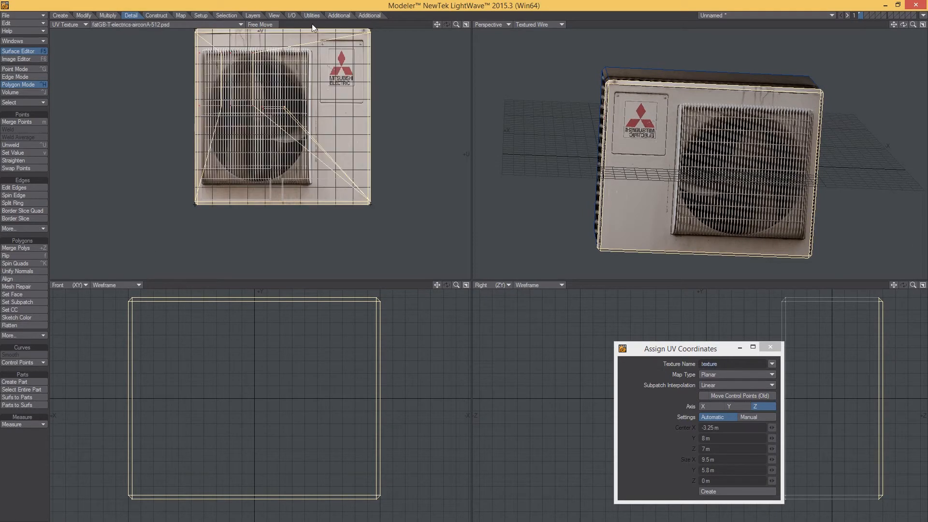
Hide the unselected polygons so that only the unit's front face and its bevels are displayed.
key(=)
ctrl+alt+drag(243, 120, 252, 103)
alt+drag(611, 131, 657, 129)
key(g)
ctrl+alt+drag(657, 129, 690, 118)
alt+drag(689, 119, 639, 97)
alt+drag(667, 154, 597, 147)
key(g)
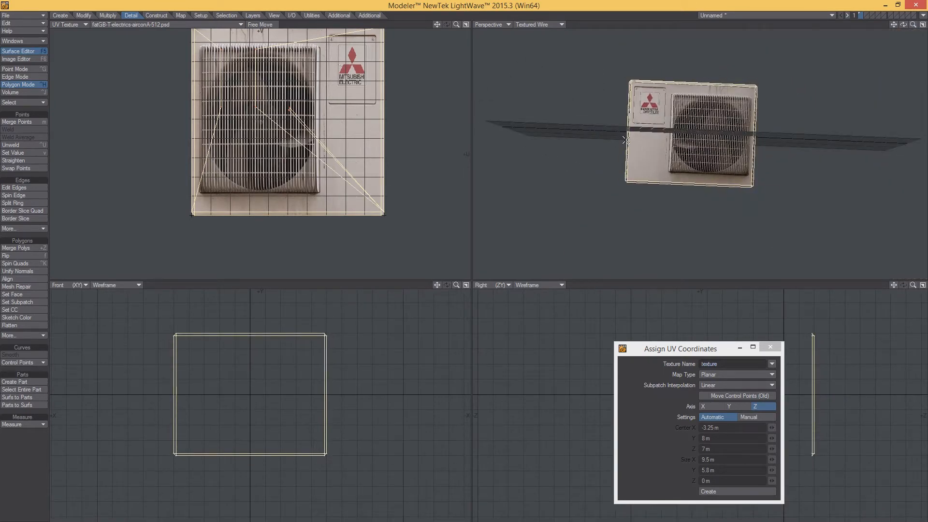
ctrl+alt+drag(699, 145, 695, 147)
alt+drag(695, 147, 670, 153)
key(g)
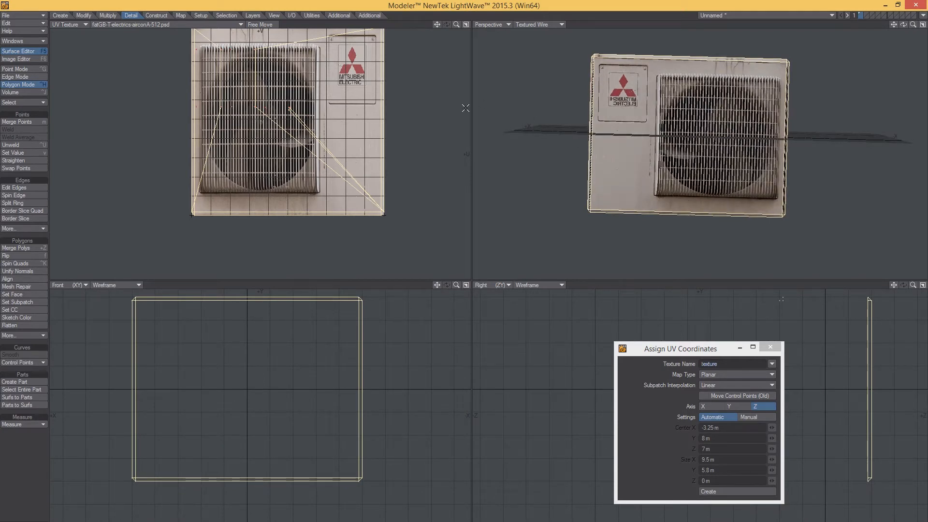
Unweld the front polygons' points and reapply the planar Z-axis UV coordinates in the texture map.
key(ctrl+u)
click(721, 491)
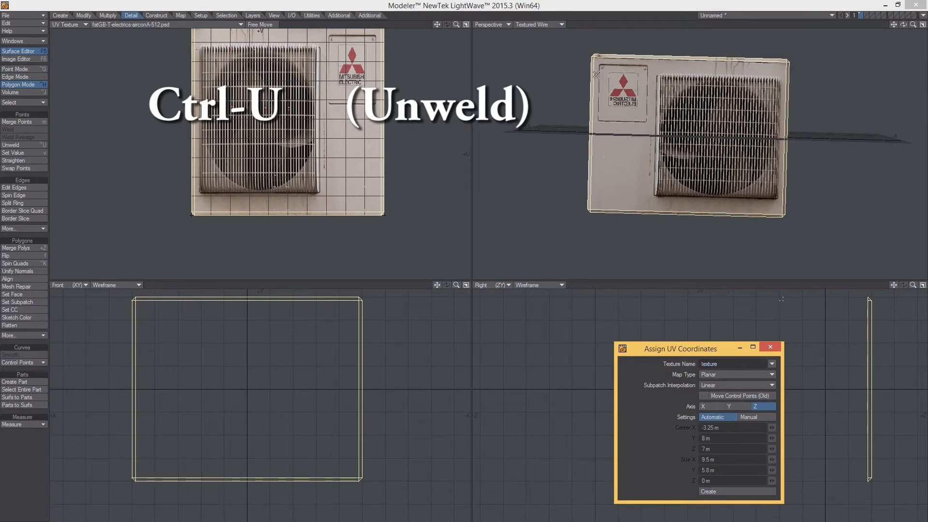
ctrl+alt+drag(665, 128, 698, 141)
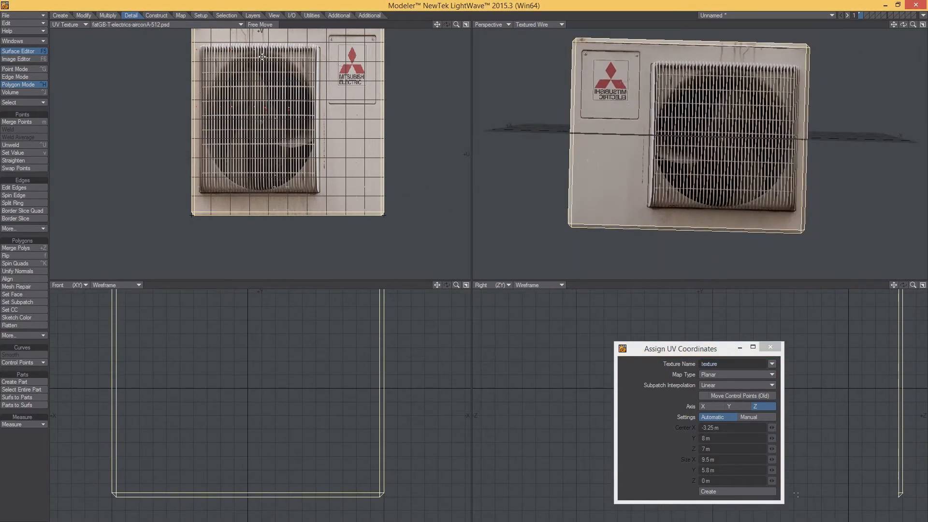
alt+drag(554, 152, 699, 148)
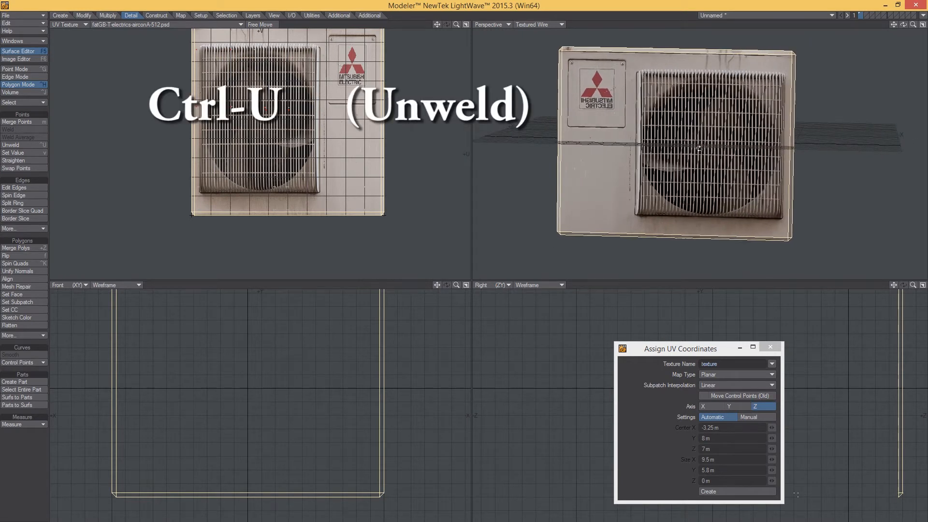
Mirror the front's UVs horizontally using Transform UV with scale U -100% and V 100%, without an offset.
click(180, 15)
click(20, 316)
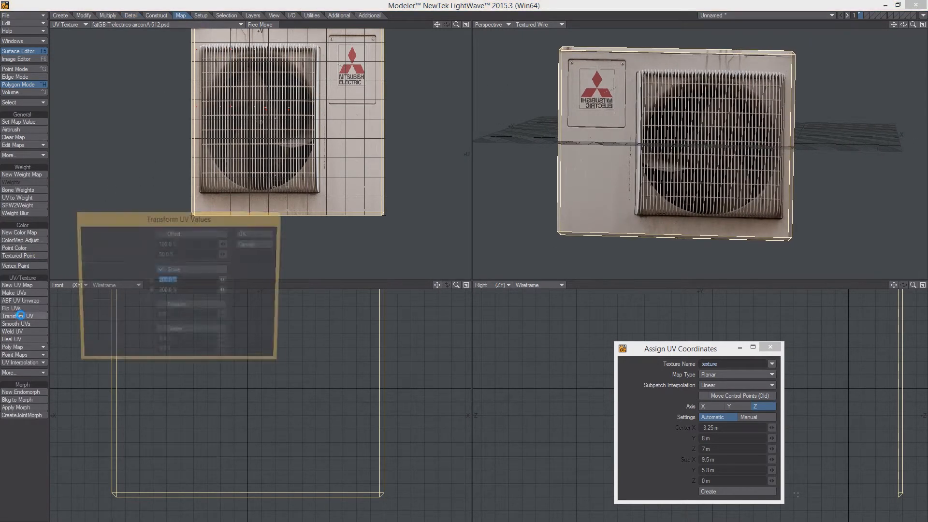
text(-100)
key(Tab)
text(100)
key(Tab)
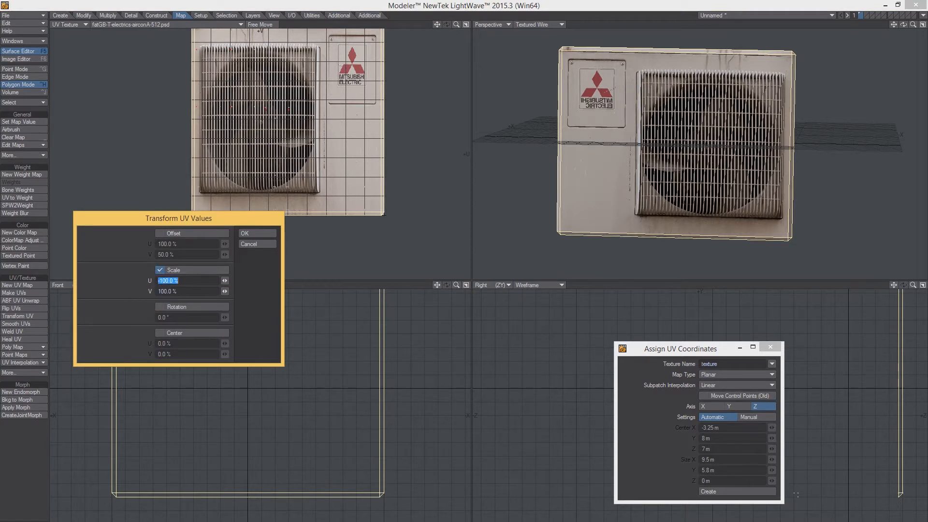
click(167, 233)
click(250, 234)
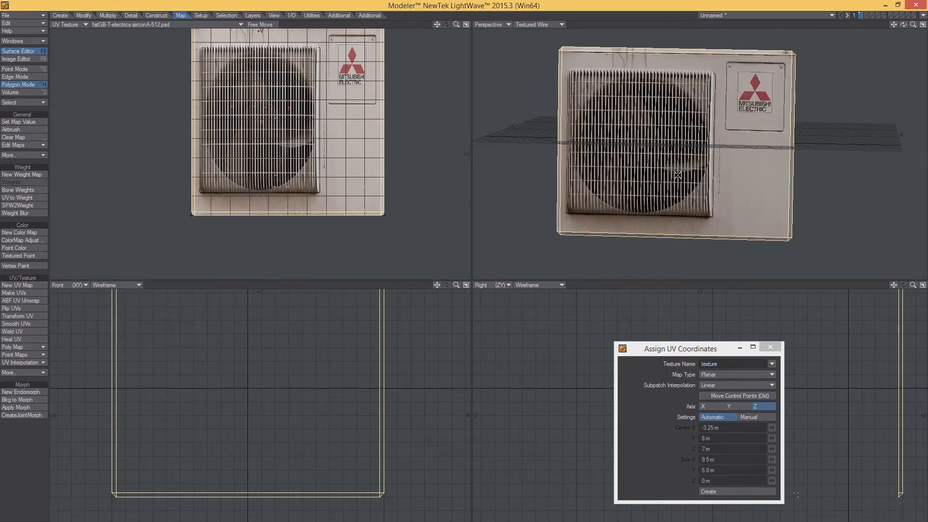
Unhide the rest of the box and deselect the front polygons.
scroll(674, 117, up, 3)
alt+drag(675, 118, 671, 138)
key(a)
key(slash)
click(652, 123)
mouse_move(580, 155)
alt+mouse_down()
mouse_move(604, 155)
mouse_move(643, 131)
mouse_move(574, 167)
alt+mouse_up()
alt+drag(634, 193, 666, 179)
alt+drag(742, 185, 716, 154)
key(/)
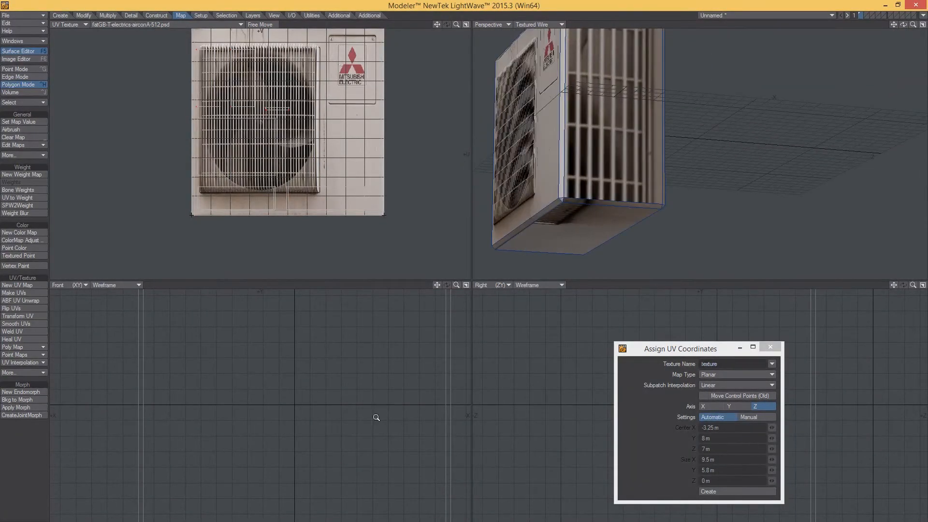
Draw a flat box about 100 mm wide and 60 mm high below the unit in the Front view, with radius 0.
key(a)
drag(266, 439, 286, 456)
key(period)
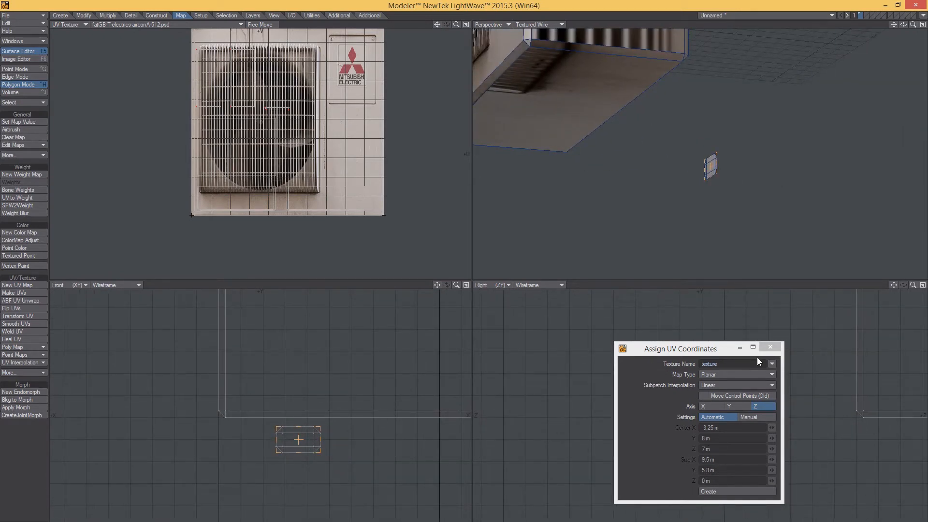
key(n)
drag(811, 134, 804, 90)
click(827, 217)
text(0)
key(Return)
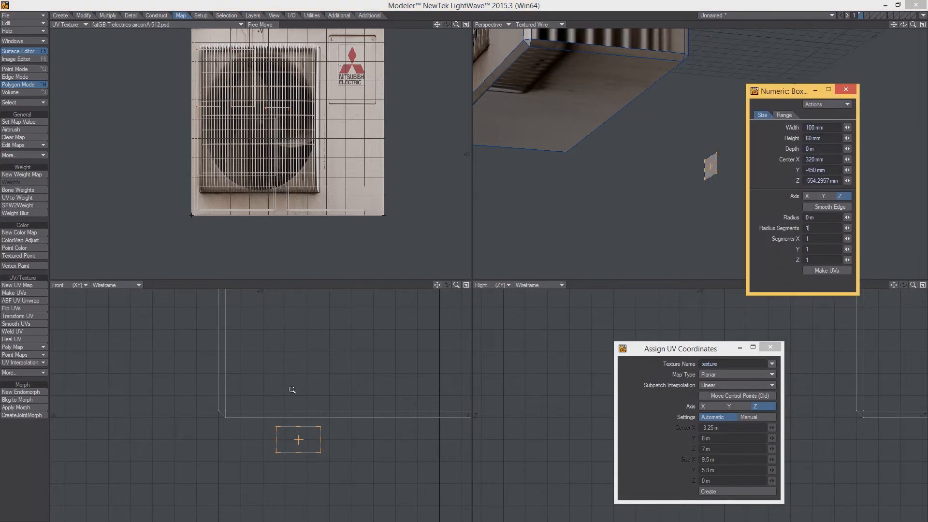
Fit the flat box against the unit's underside and reduce its height to 40 mm.
scroll(292, 389, up, 2)
drag(303, 415, 303, 399)
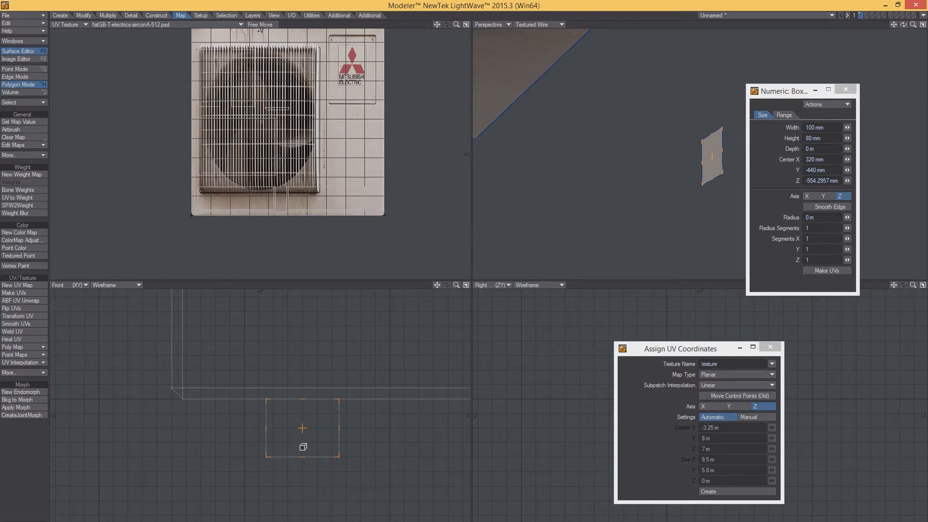
drag(303, 447, 305, 427)
Extend the foot box in depth to 490 mm beneath the unit in the Right view, centered at Z 35 mm.
key(a)
click(670, 341)
drag(660, 346, 573, 497)
drag(703, 422, 844, 422)
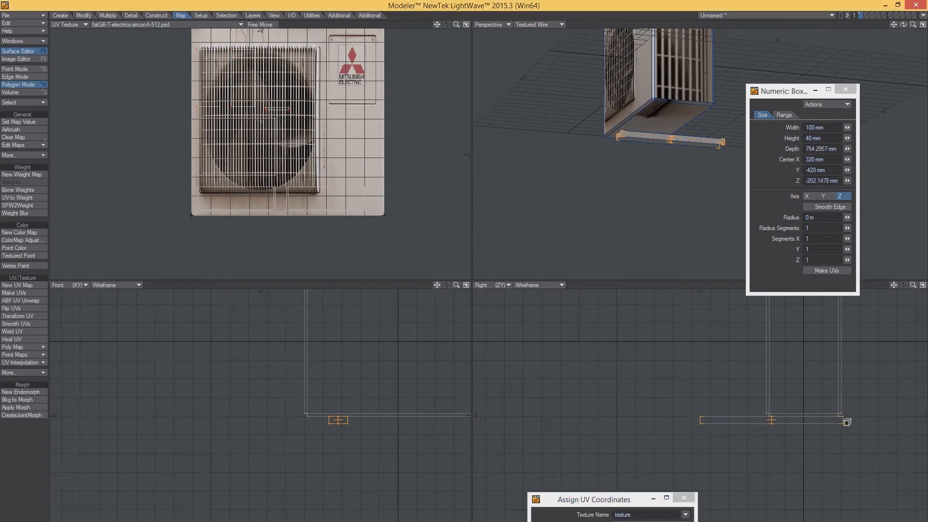
drag(697, 421, 765, 424)
alt+drag(696, 193, 534, 270)
alt+shift+drag(299, 397, 366, 390)
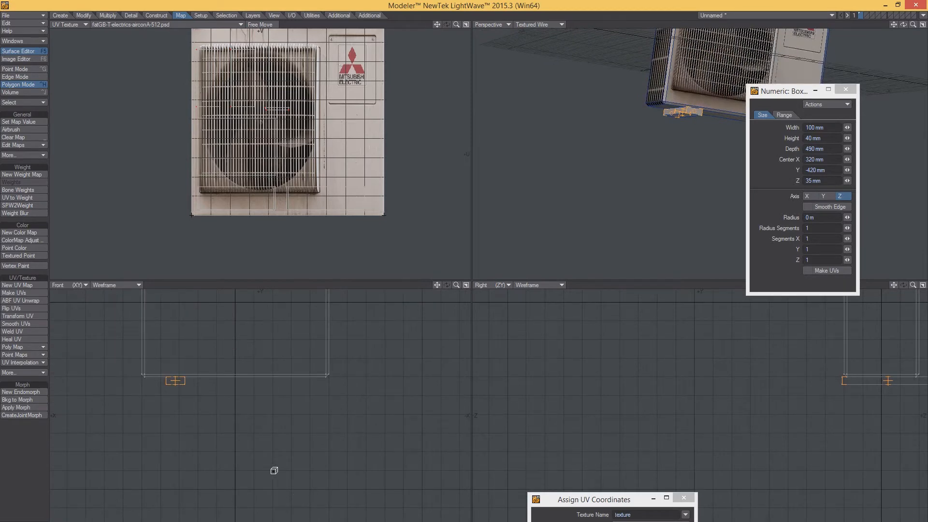
ctrl+alt+drag(281, 438, 275, 455)
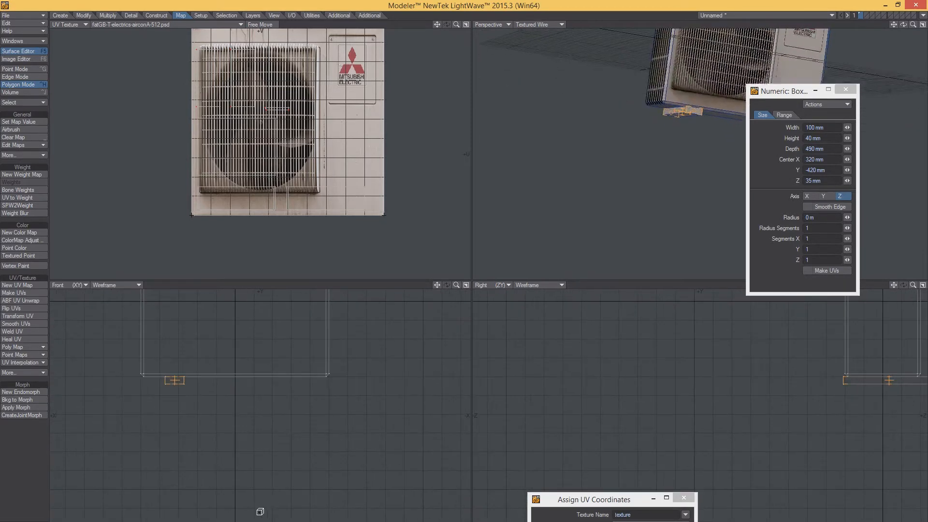
Show the Top view instead of the UV texture and shorten the foot box to 460 mm depth, centered at Z 20 mm.
key(alt+Tab)
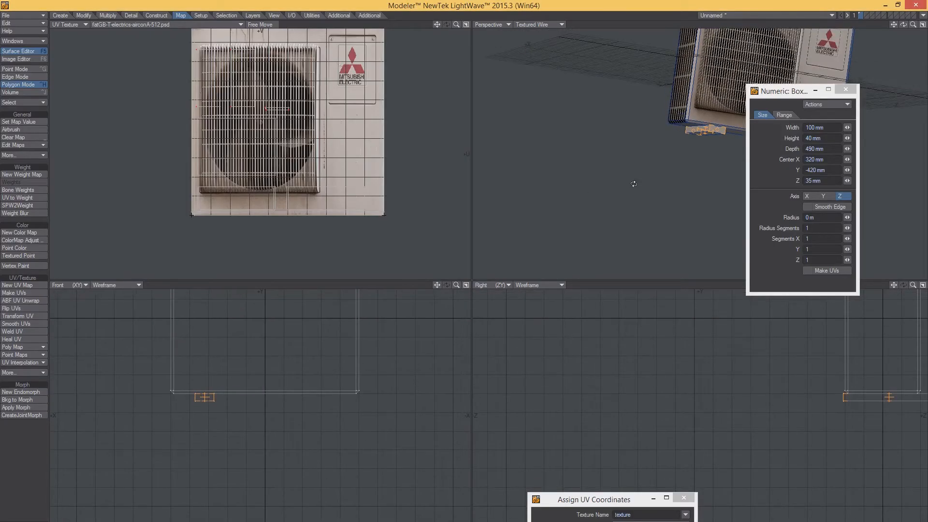
alt+drag(634, 184, 637, 127)
click(57, 23)
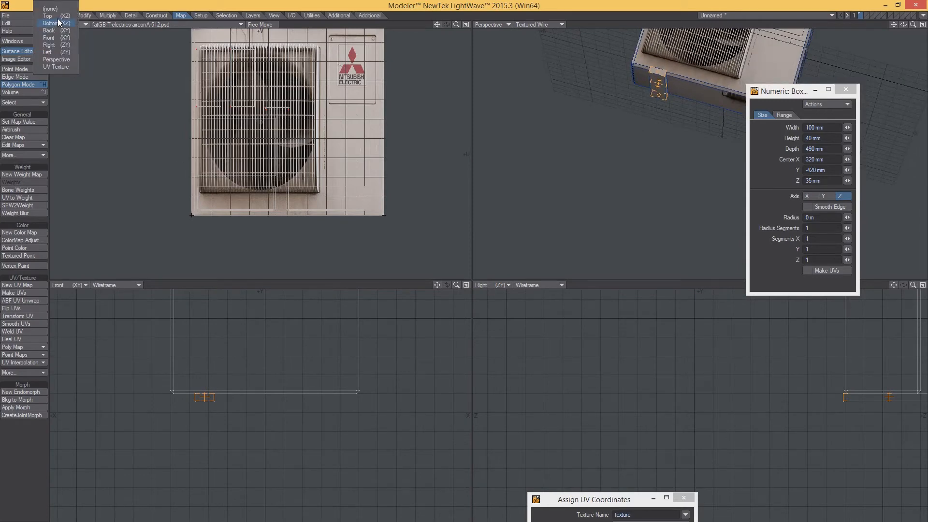
click(57, 18)
key(a)
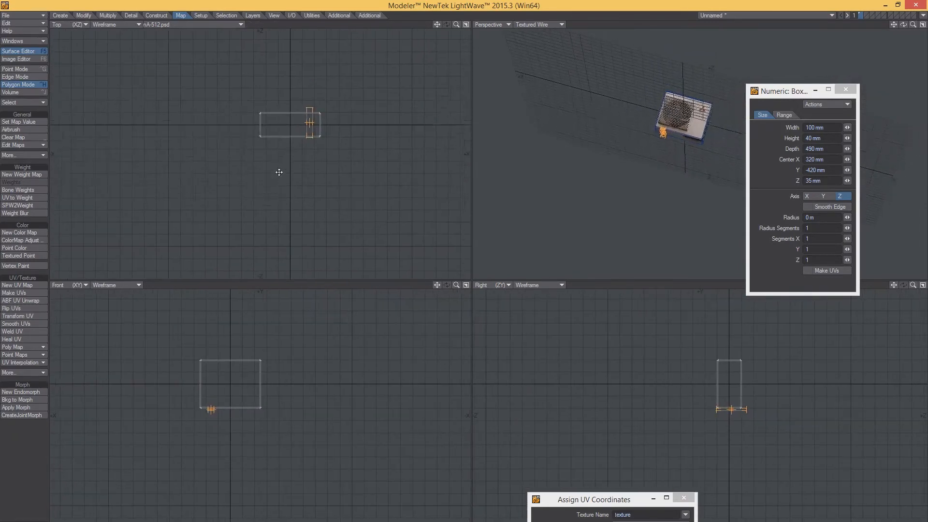
ctrl+alt+drag(302, 123, 387, 151)
alt+drag(331, 153, 333, 201)
alt+drag(600, 130, 575, 198)
drag(325, 76, 325, 83)
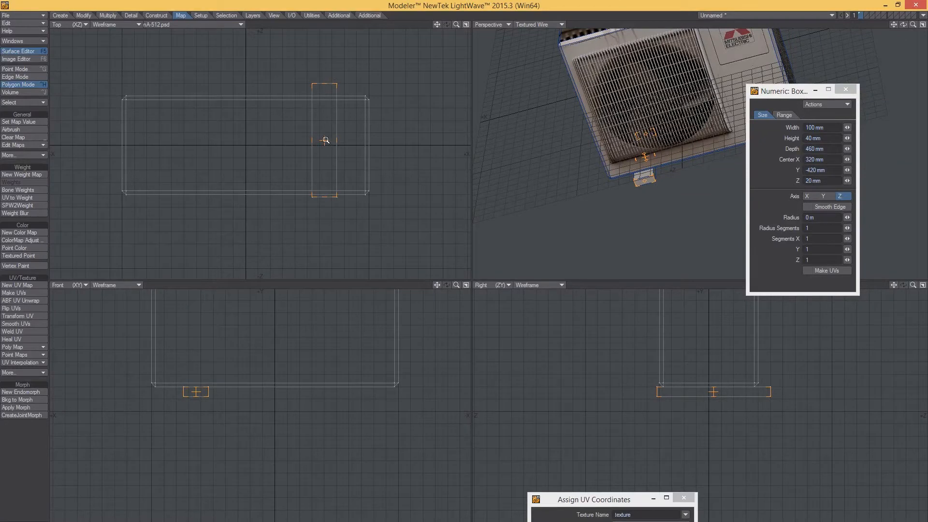
key(space)
Knife two lengthwise cuts through the foot's bottom polygon, at X 280 mm and X 360 mm, leaving a narrow strip along each long edge.
alt+drag(632, 194, 676, 91)
click(675, 93)
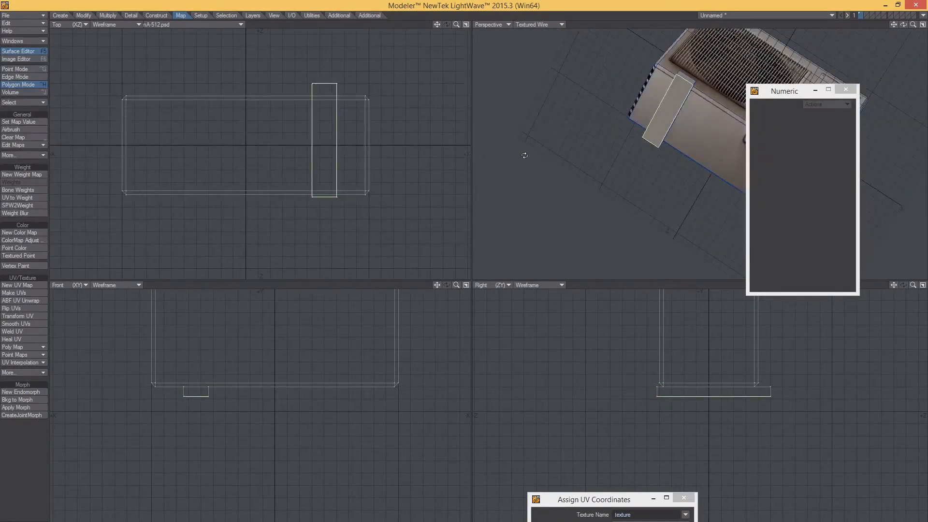
key(shift+k)
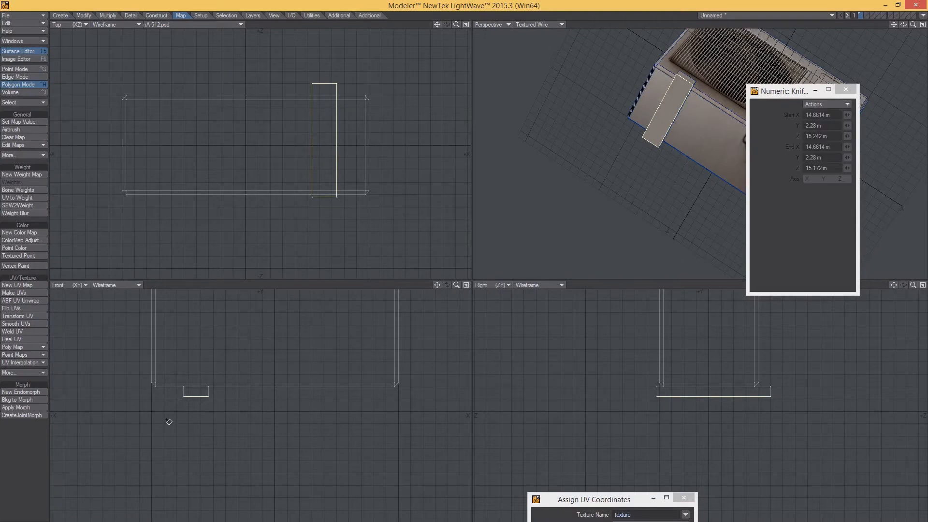
ctrl+alt+drag(168, 405, 269, 378)
drag(372, 357, 374, 369)
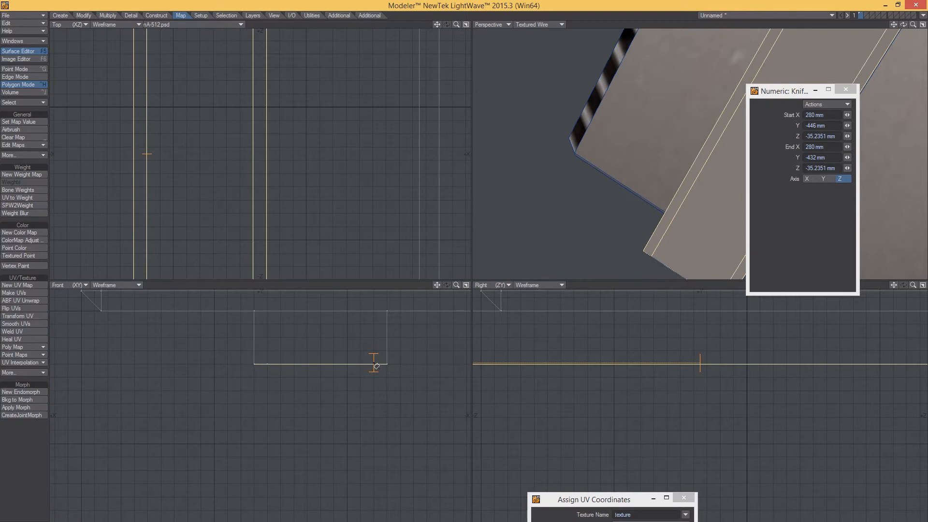
key(space)
Bevel the two narrow strips on the foot's underside straight downward to form side flanges along its length.
ctrl+alt+drag(586, 240, 587, 214)
click(671, 211)
alt+shift+drag(651, 179, 575, 219)
alt+drag(624, 405, 609, 343)
key(b)
drag(222, 443, 223, 413)
scroll(538, 241, down, 2)
alt+drag(539, 239, 613, 200)
key(space)
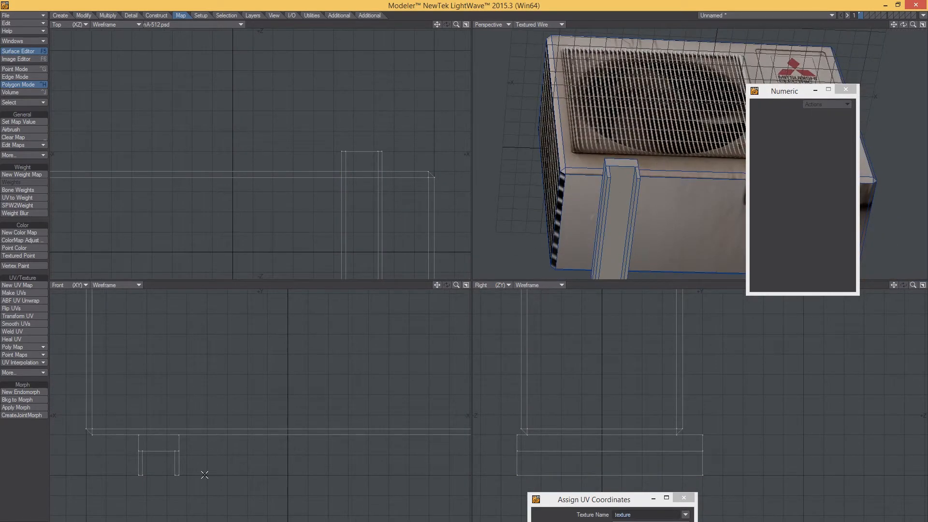
Taper both flanges by moving their inner bottom points outward in the Front view.
scroll(166, 480, up, 3)
key(ctrl+g)
click(198, 467)
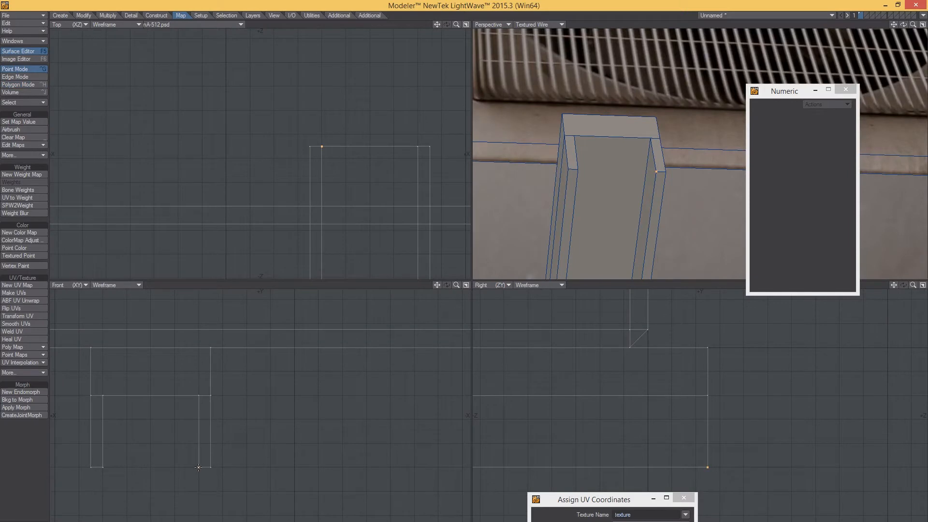
key(t)
drag(165, 467, 170, 467)
key(space)
key(slash)
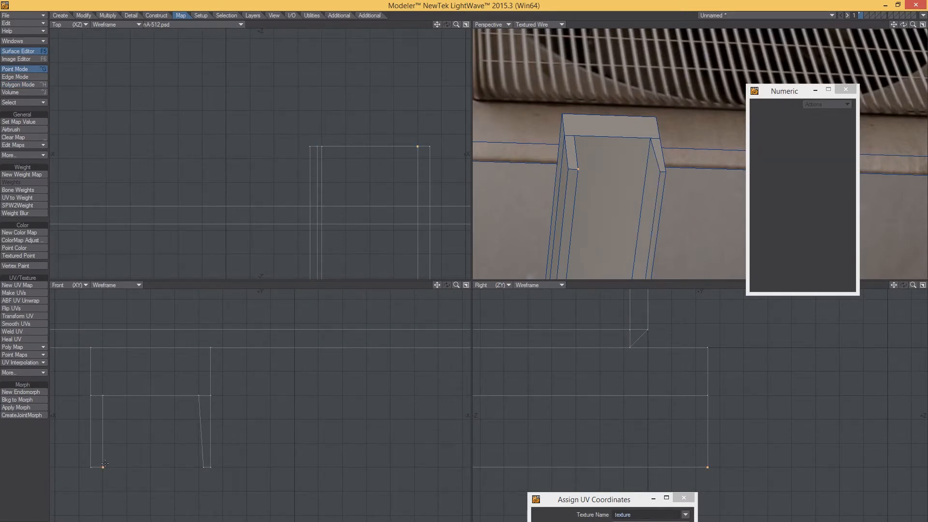
key(t)
drag(105, 463, 99, 463)
key(space)
key(slash)
Select the polygons of the foot's front end face, including both flange ends, and hide everything else.
alt+drag(629, 218, 595, 184)
key(ctrl+h)
key(slash)
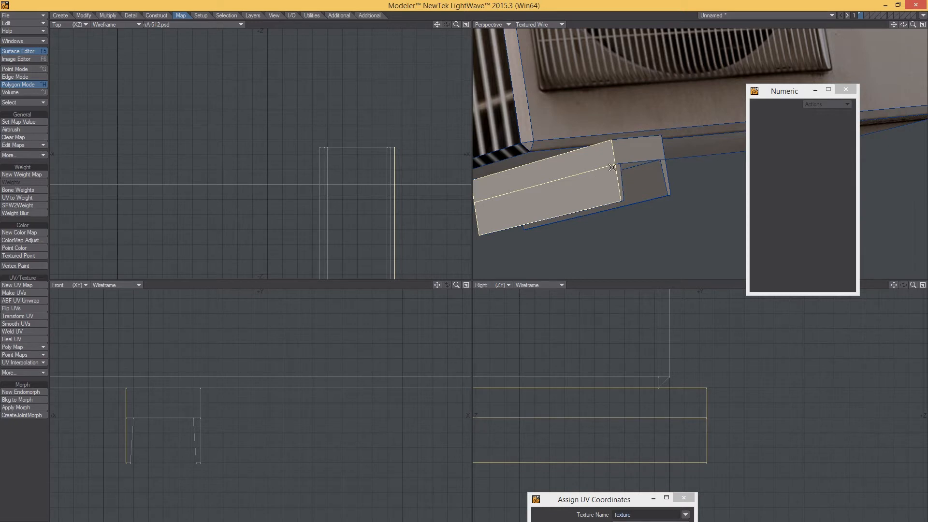
alt+drag(618, 179, 598, 172)
key(ctrl+g)
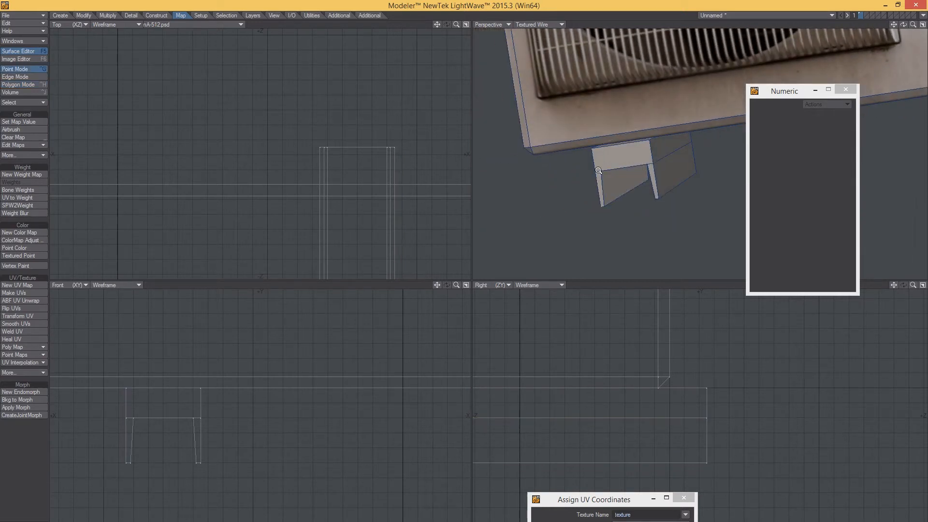
key(shift+a)
key(ctrl+h)
key(slash)
drag(594, 161, 595, 174)
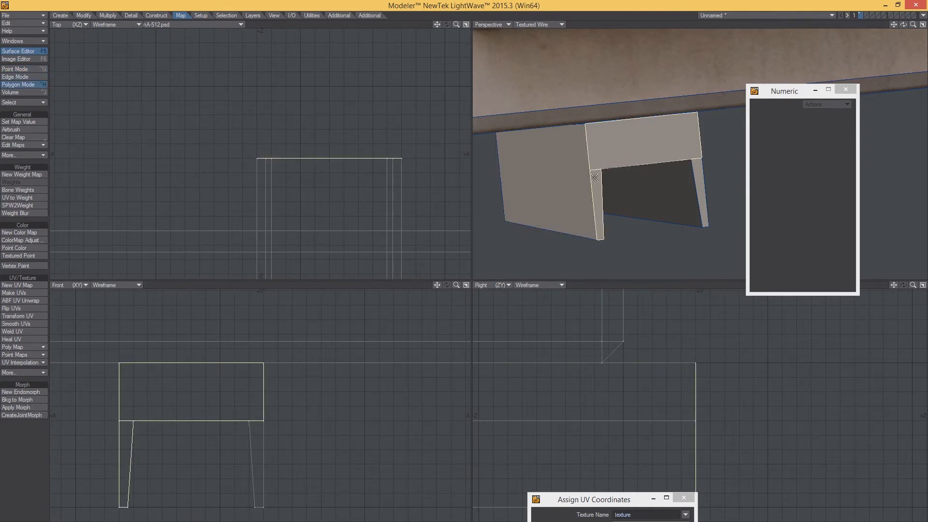
click(698, 167)
key(equal)
key(ctrl+g)
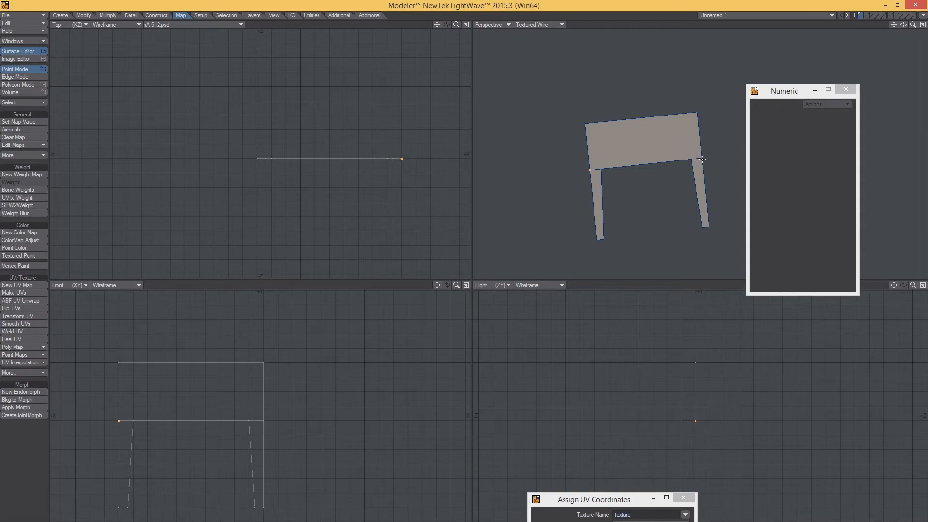
key(t)
mouse_move(296, 415)
mouse_down()
mouse_move(294, 383)
mouse_move(295, 415)
mouse_up()
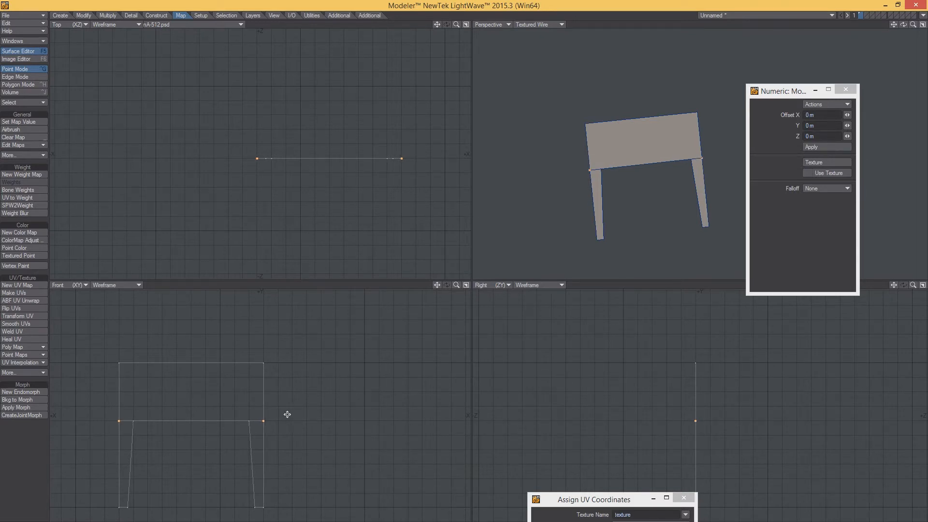
key(space)
Knife the front end face diagonally from the inner flange corner at X 280 mm, Y -440 mm to the upper corner at X 270 mm, Y -400 mm.
key(space)
key(space)
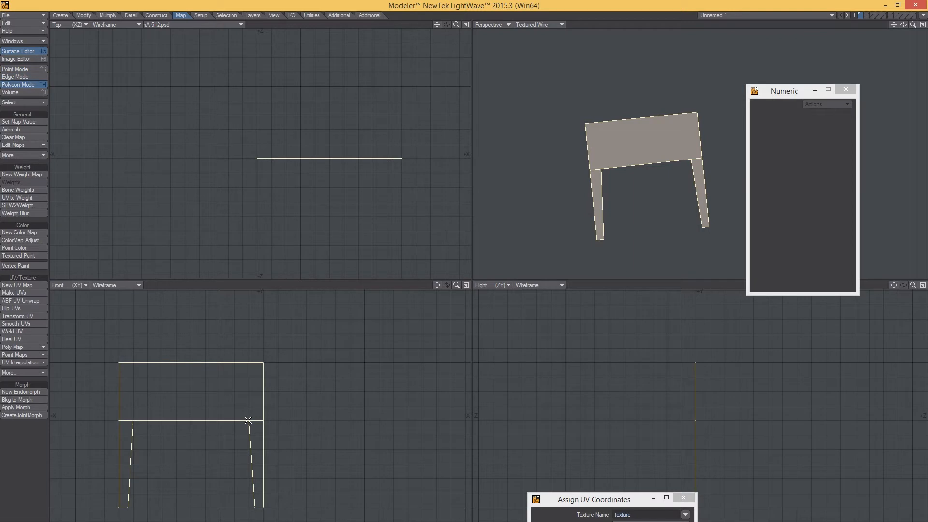
key(shift+k)
drag(249, 421, 265, 385)
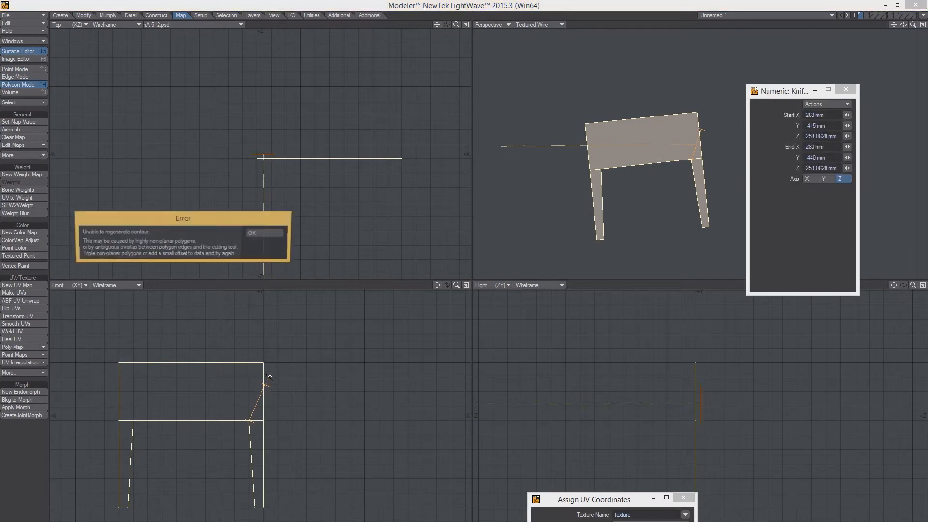
click(263, 234)
drag(265, 387, 267, 366)
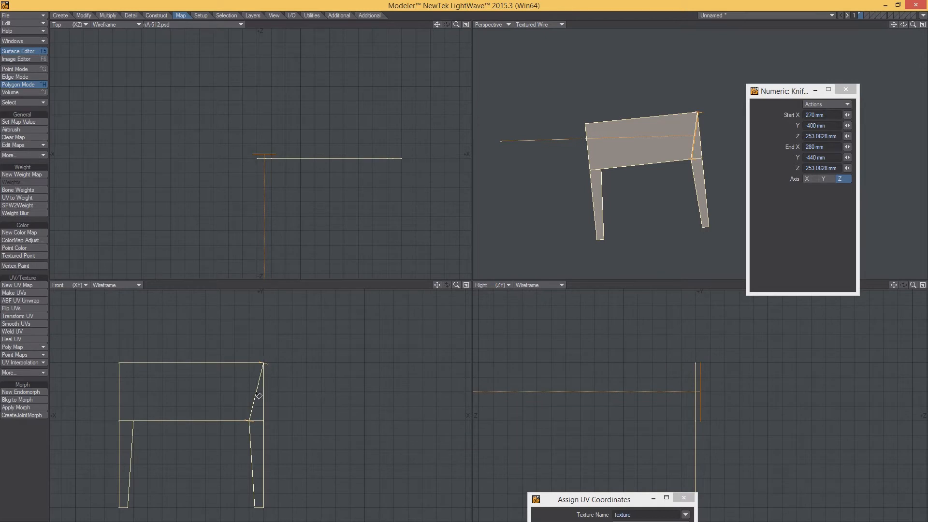
scroll(290, 399, up, 3)
scroll(334, 397, down, 2)
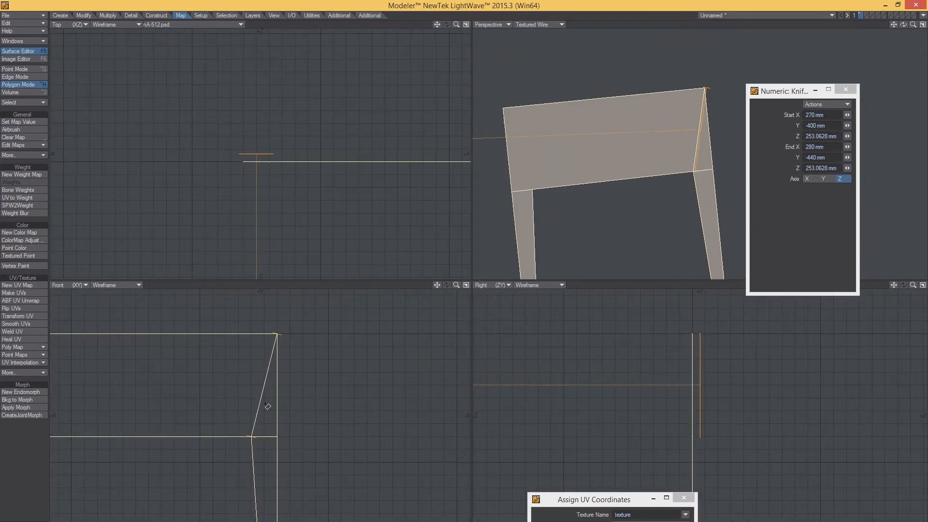
key(space)
Try to knife the opposite diagonal from the other inner flange corner to its upper corner at X 370 mm, Y -400 mm.
scroll(280, 396, down, 4)
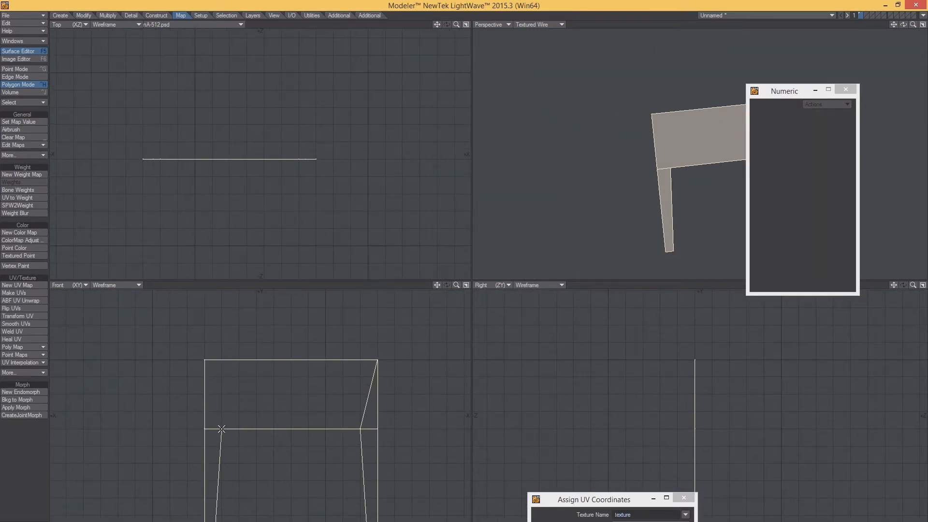
key(shift+k)
drag(222, 429, 207, 360)
click(250, 233)
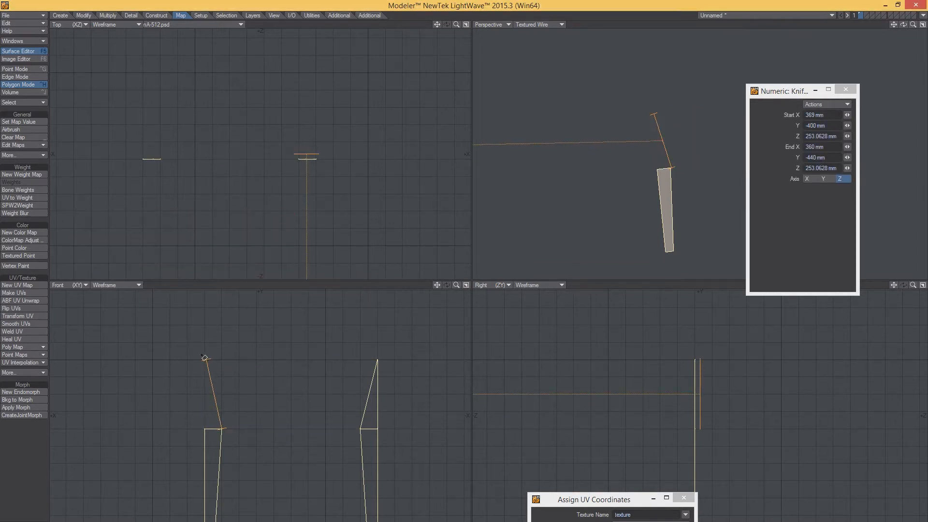
drag(207, 363, 205, 362)
click(258, 233)
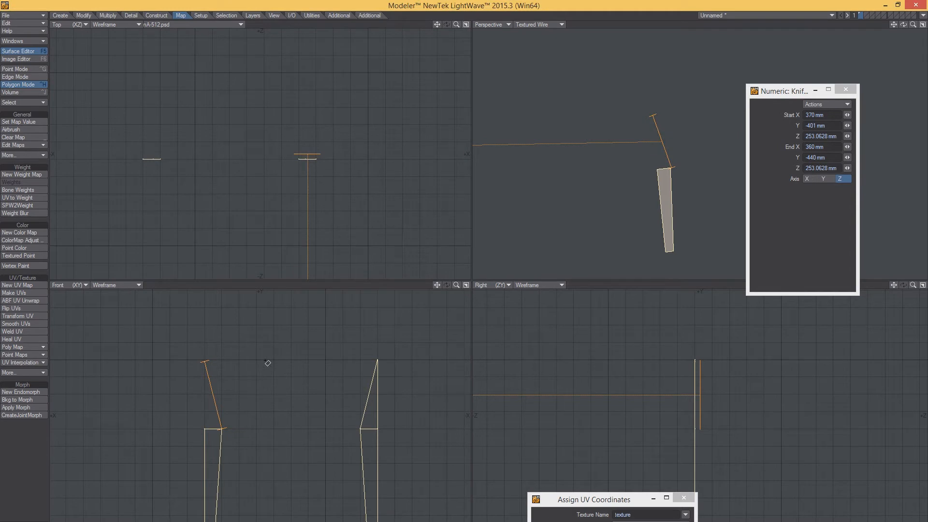
drag(206, 363, 199, 360)
click(252, 236)
click(261, 234)
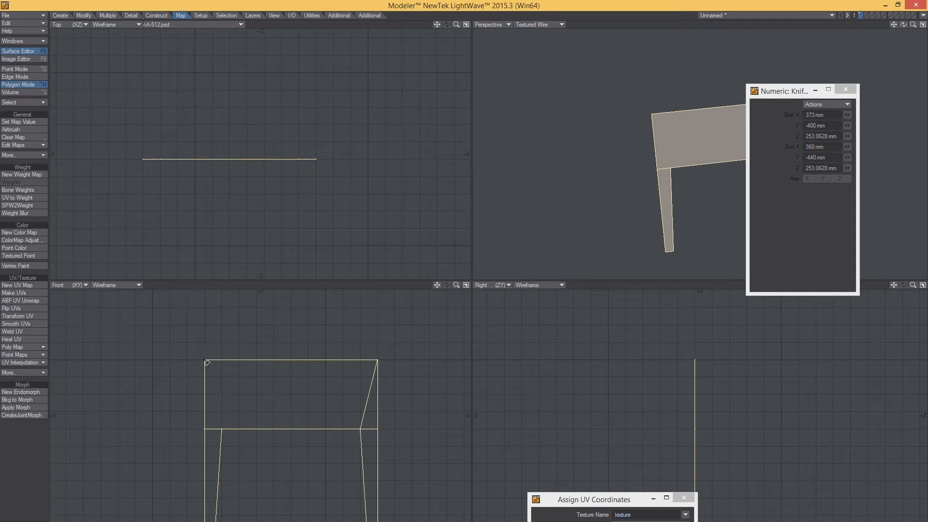
drag(207, 362, 224, 430)
click(265, 234)
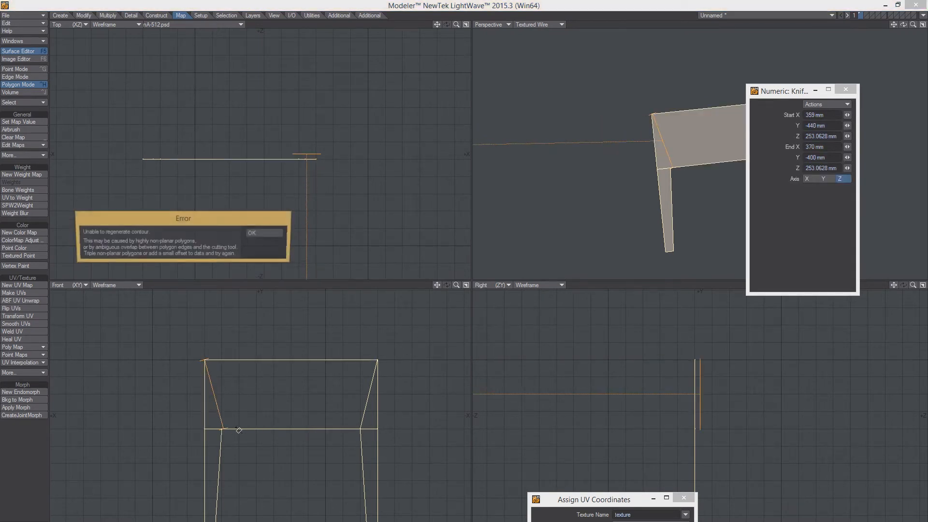
click(274, 234)
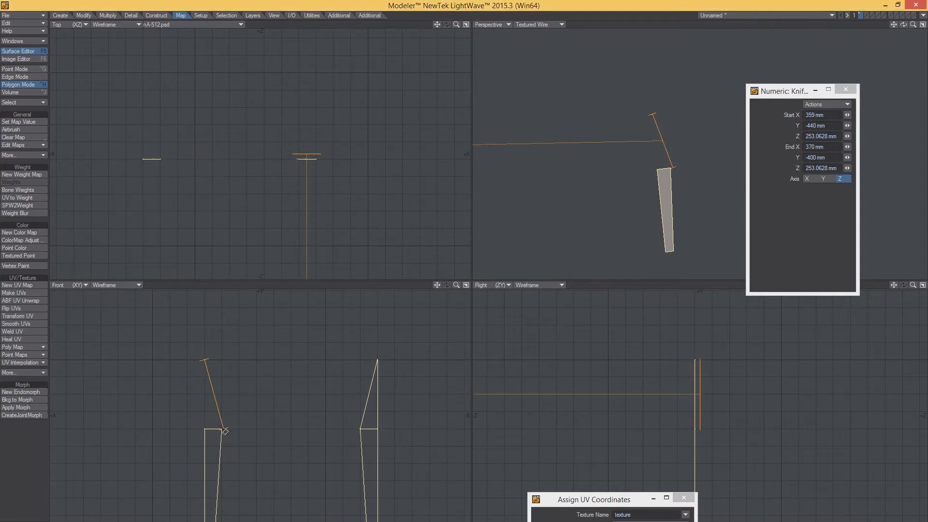
click(225, 432)
click(266, 234)
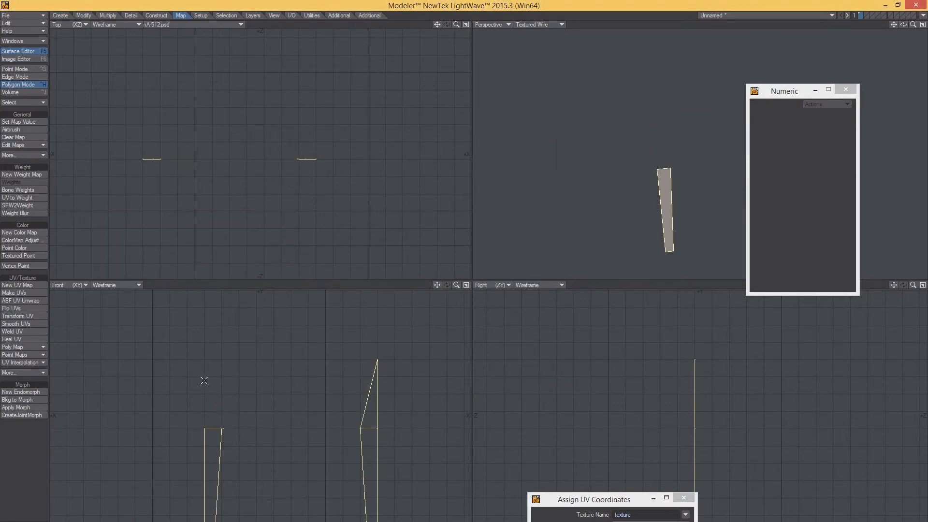
key(ctrl+z)
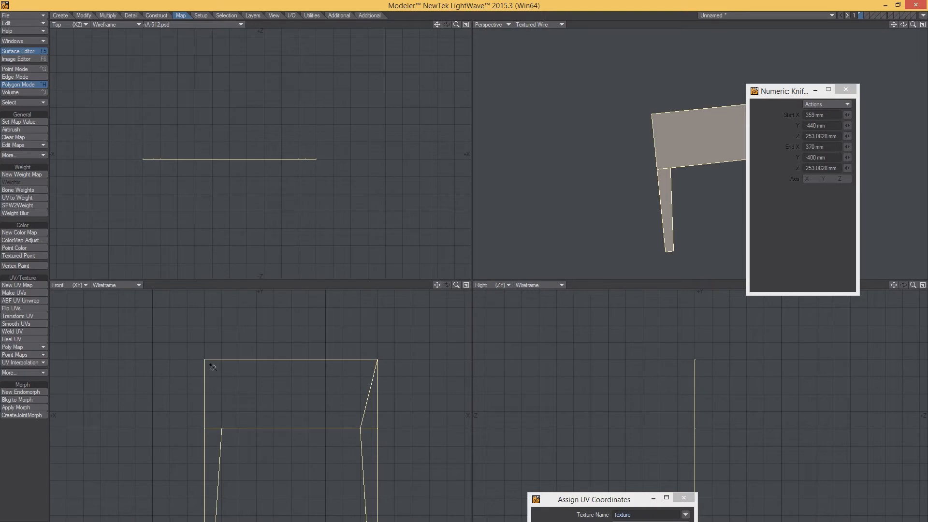
Try the opposite diagonal knife cut again with a longer line starting above the end face's upper corner.
key(space)
key(shift+k)
drag(198, 348, 252, 428)
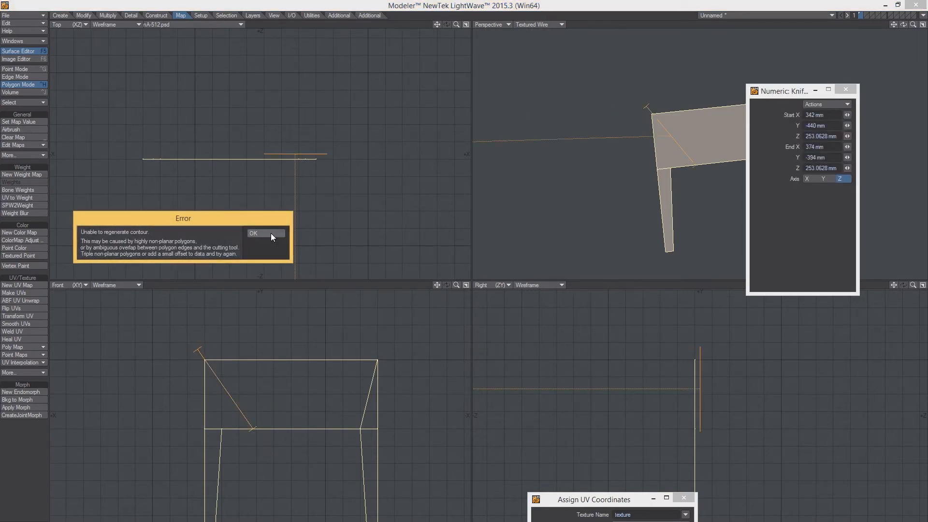
click(272, 237)
drag(241, 447, 198, 317)
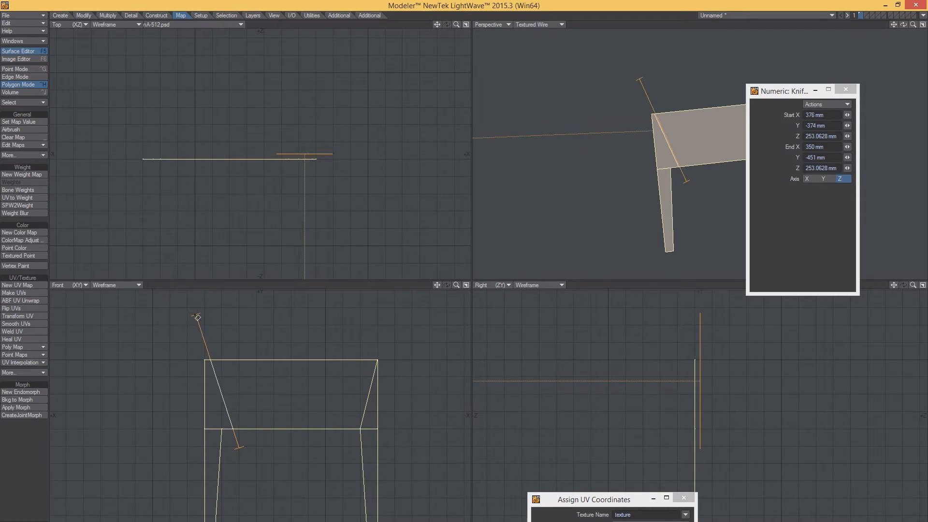
drag(240, 451, 224, 434)
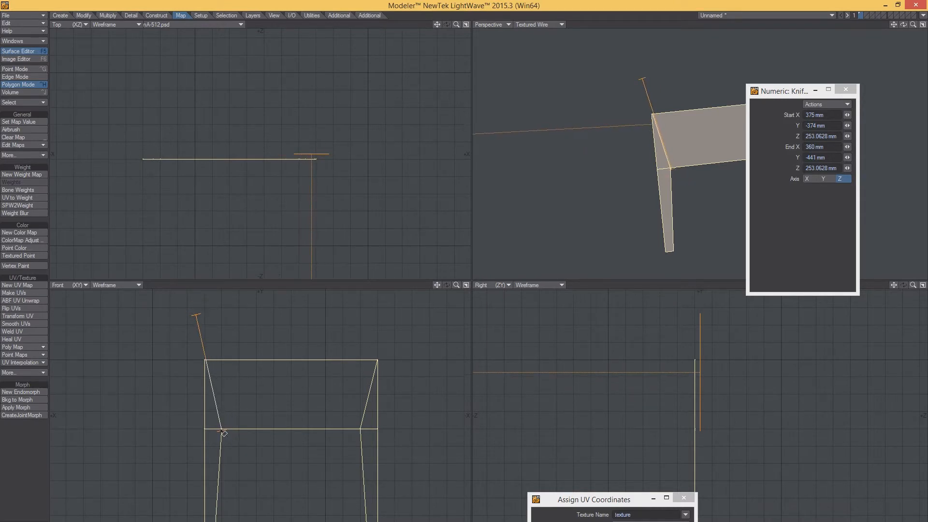
click(267, 236)
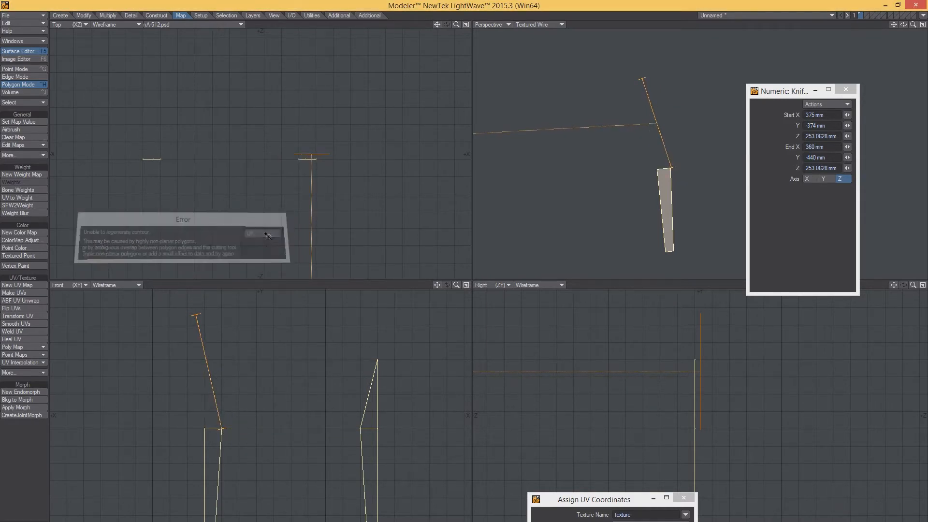
key(space)
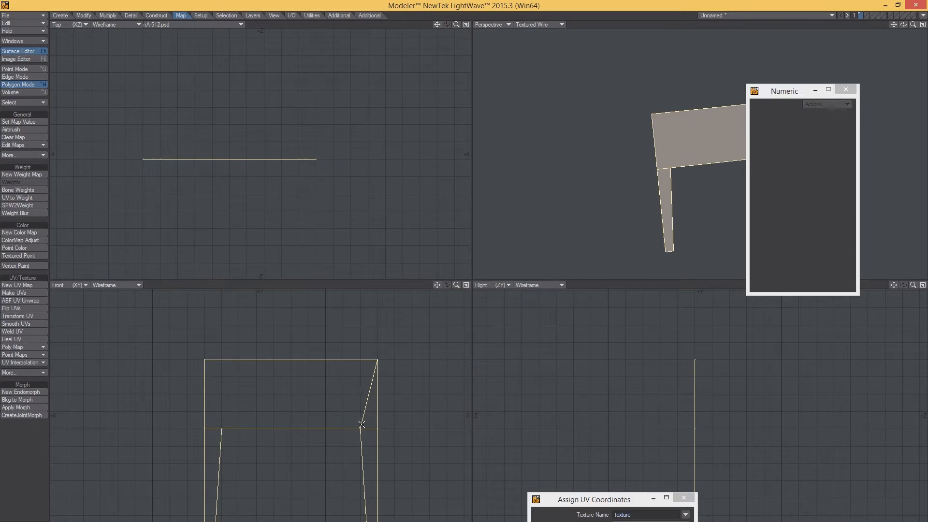
Merge the flange's end polygon with the triangle above it on the side already cut diagonally.
key(slash)
alt+shift+drag(667, 153, 542, 143)
drag(680, 135, 686, 168)
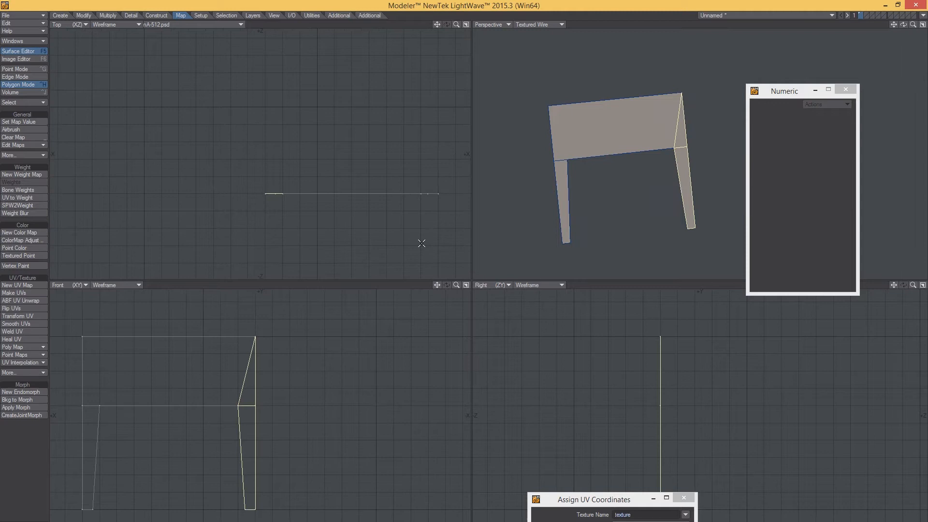
key(shift+z)
click(189, 236)
key(ctrl+g)
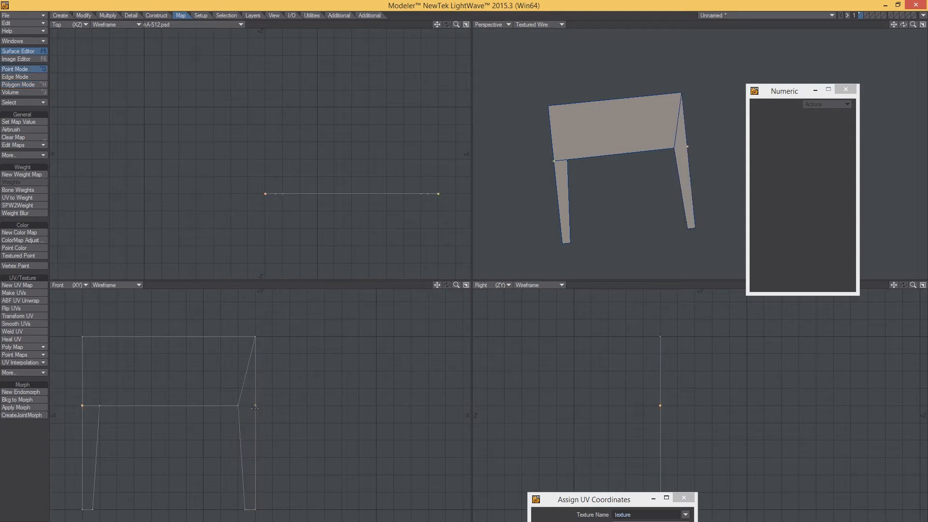
alt+drag(631, 160, 628, 151)
mouse_move(268, 392)
ctrl+alt+mouse_down()
mouse_move(225, 393)
mouse_move(266, 386)
ctrl+alt+mouse_up()
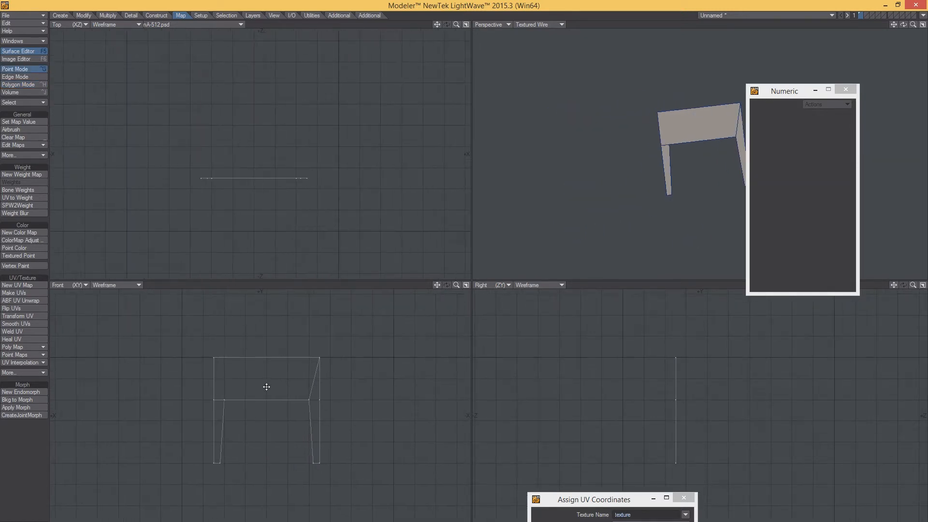
Try to merge the foot's front web polygon with the end polygon of the flange on the uncut side.
key(ctrl+h)
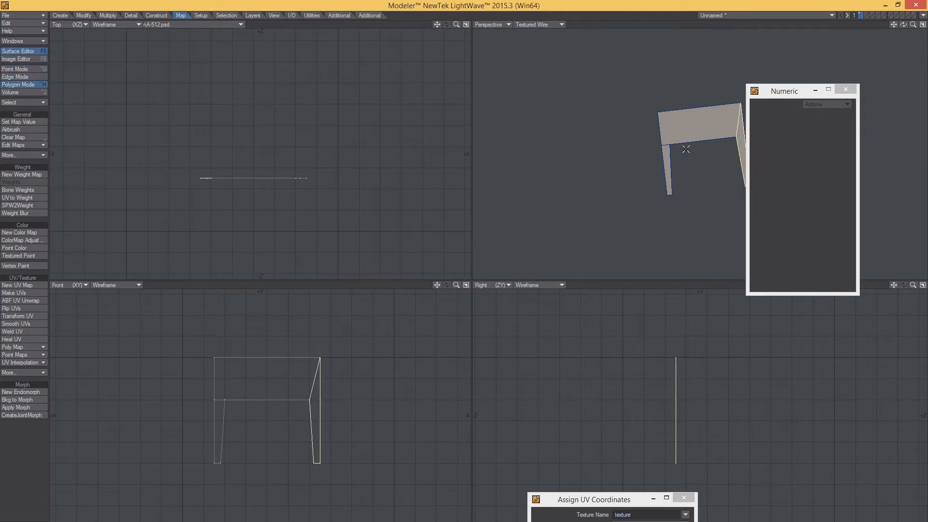
click(688, 131)
click(666, 152)
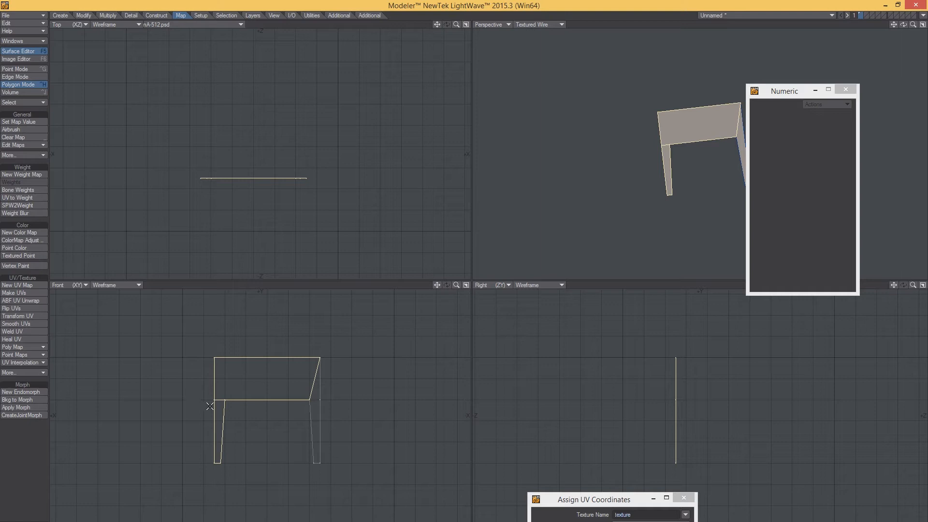
click(185, 232)
key(Return)
click(214, 381)
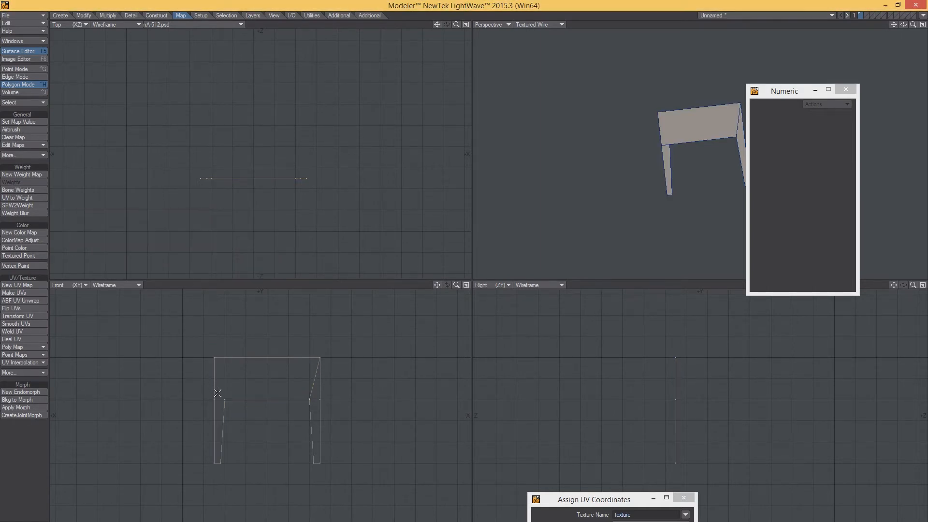
Try to knife the web polygon from the inner flange corner at X 360 mm, Y -440 mm to X 369.5 mm, Y -400 mm.
click(670, 126)
scroll(286, 387, up, 3)
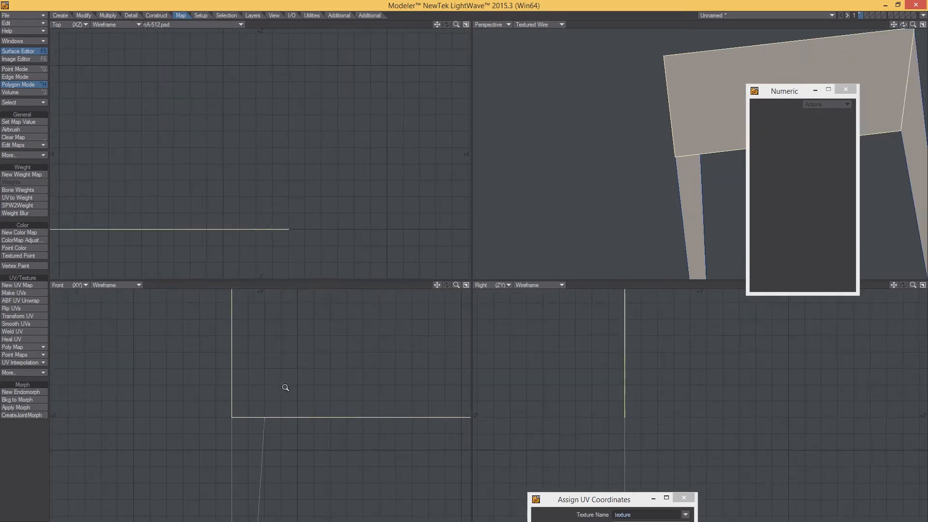
key(shift+k)
drag(264, 455, 235, 333)
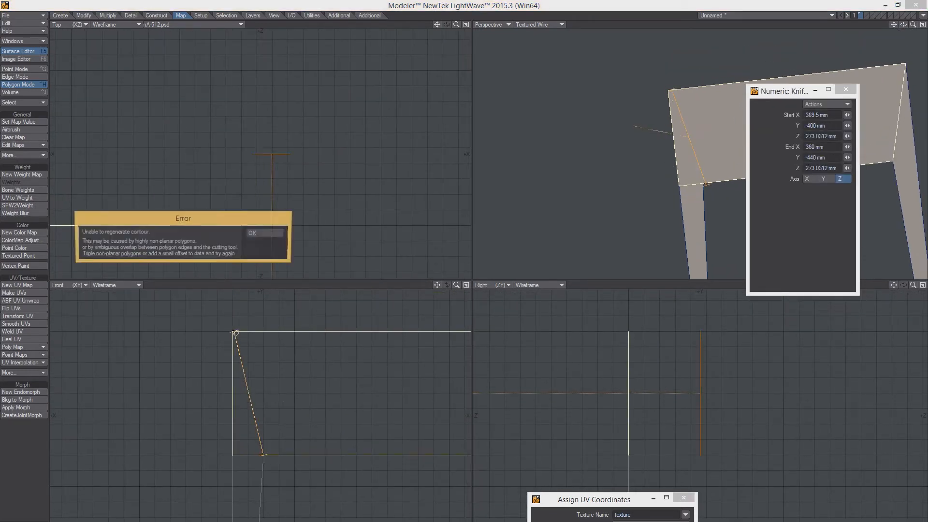
click(265, 233)
key(space)
key(space)
key(space)
key(space)
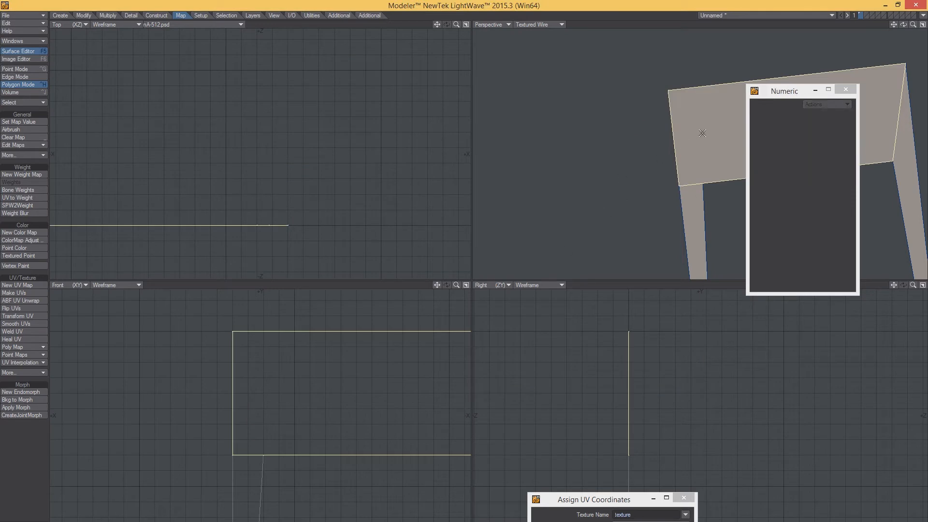
Reselect the web polygon and knife it diagonally, offset slightly inward from the inner flange corner and the outer upper corner.
click(702, 133)
click(703, 133)
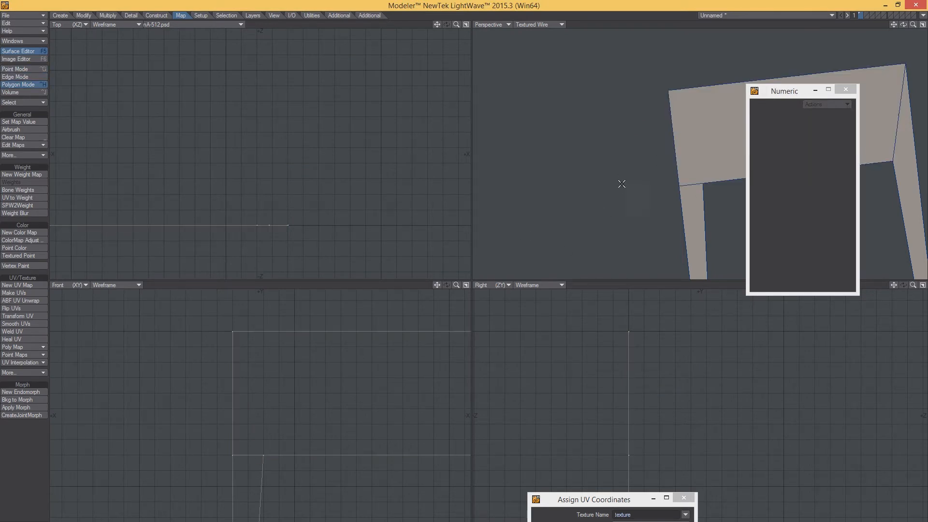
key(shift+k)
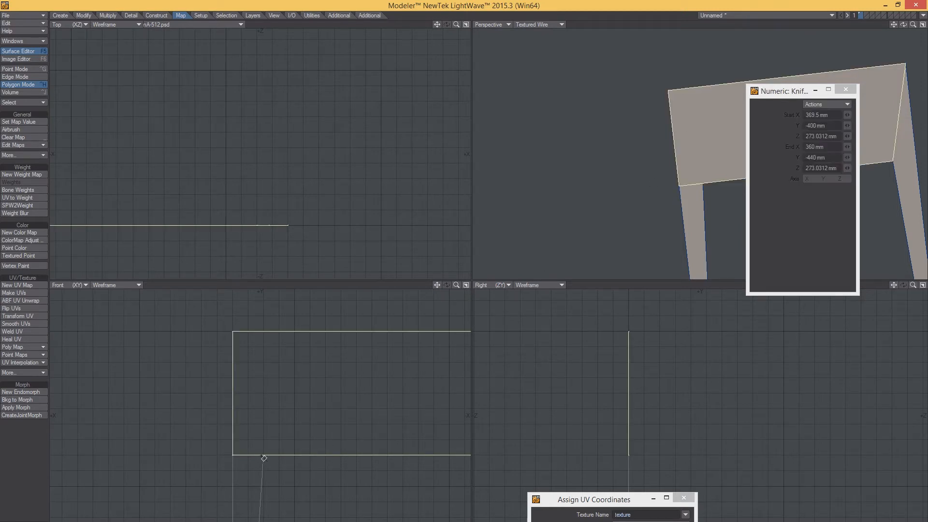
drag(265, 456, 305, 508)
key(Return)
key(space)
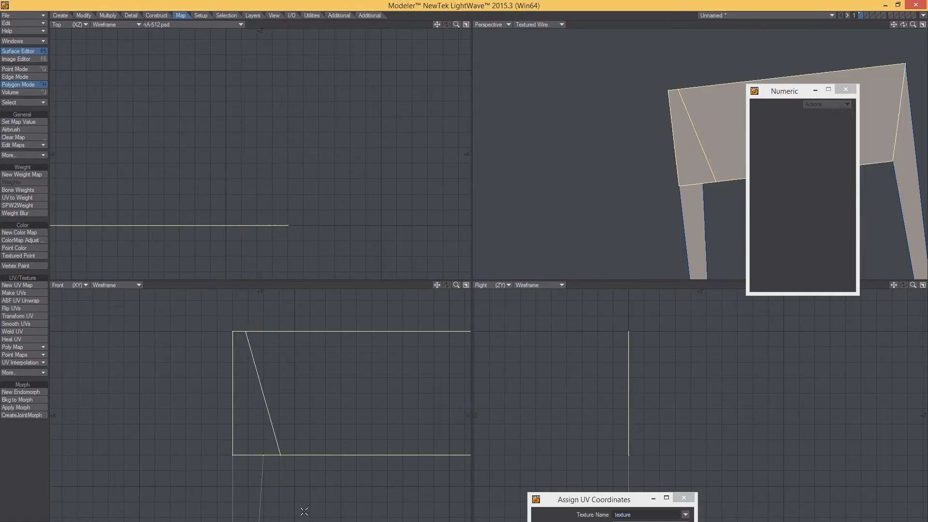
Move the upper end point of the diagonal cut onto the end face's outer upper corner.
key(ctrl+g)
key(t)
drag(281, 357, 405, 327)
drag(296, 334, 221, 344)
key(space)
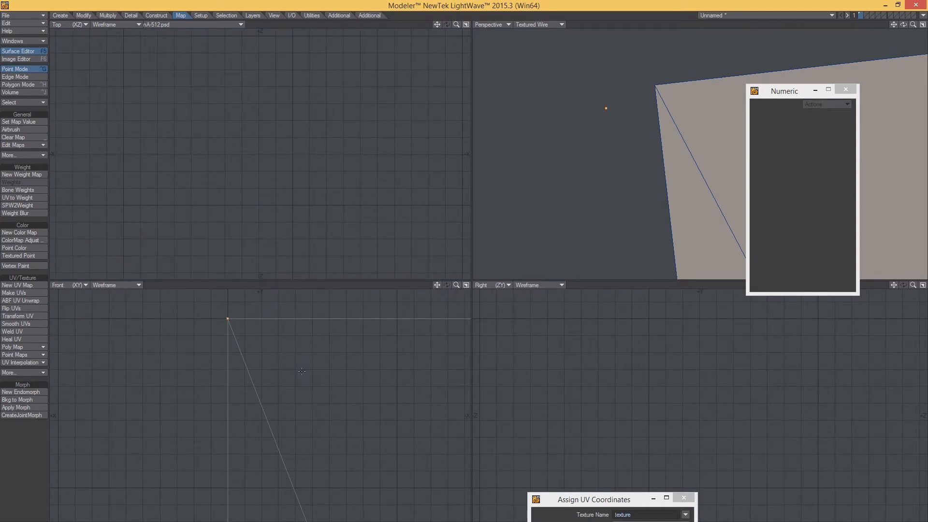
Move the lower end point of the diagonal cut onto the inner flange corner and merge the coincident points.
alt+drag(273, 425, 394, 405)
ctrl+alt+drag(394, 405, 284, 353)
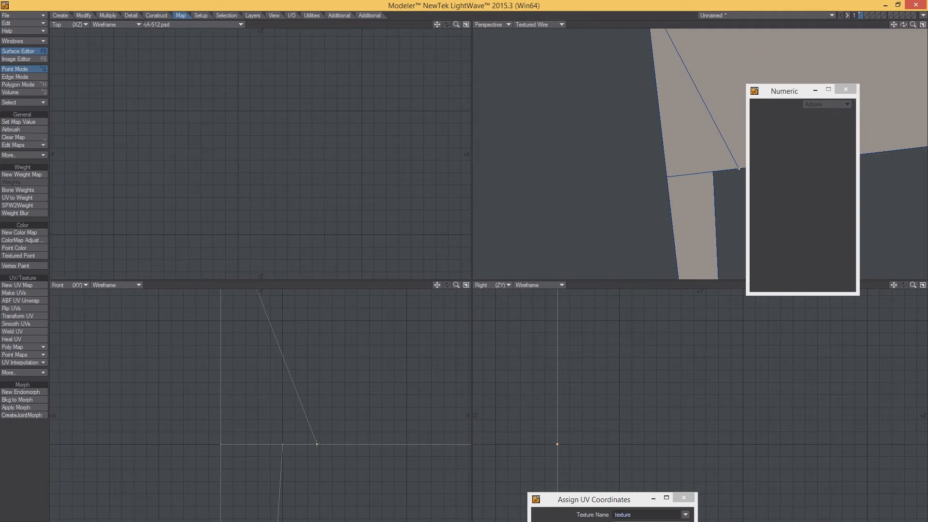
key(t)
drag(337, 417, 410, 497)
alt+drag(410, 497, 412, 454)
mouse_move(360, 422)
mouse_down()
mouse_move(414, 415)
mouse_move(398, 425)
mouse_up()
alt+drag(399, 425, 359, 432)
key(space)
mouse_move(324, 409)
right_down()
mouse_move(324, 443)
mouse_move(336, 446)
right_up()
key(m)
key(Return)
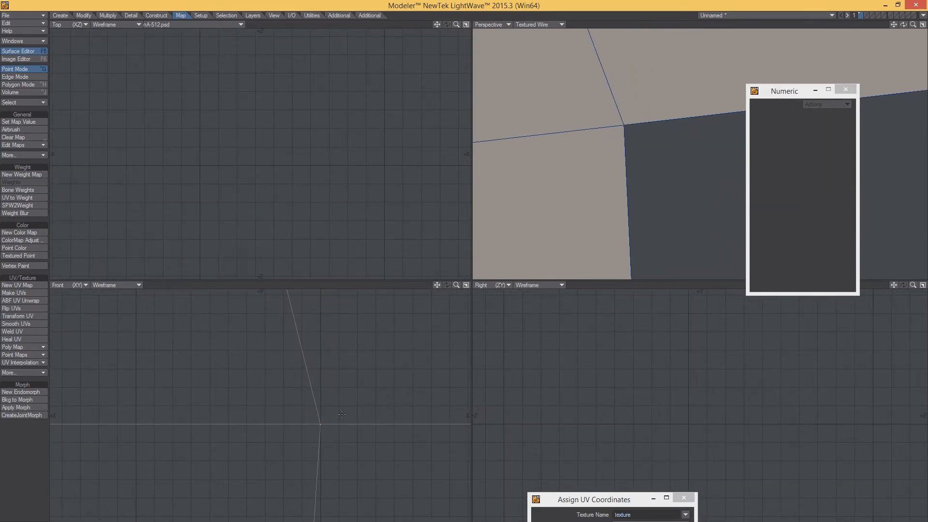
Merge the newly cut triangle with the flange end polygon below it.
ctrl+alt+drag(356, 404, 162, 402)
mouse_move(320, 419)
ctrl+alt+mouse_down()
mouse_move(176, 419)
mouse_move(268, 430)
mouse_move(317, 424)
ctrl+alt+mouse_up()
key(space)
key(space)
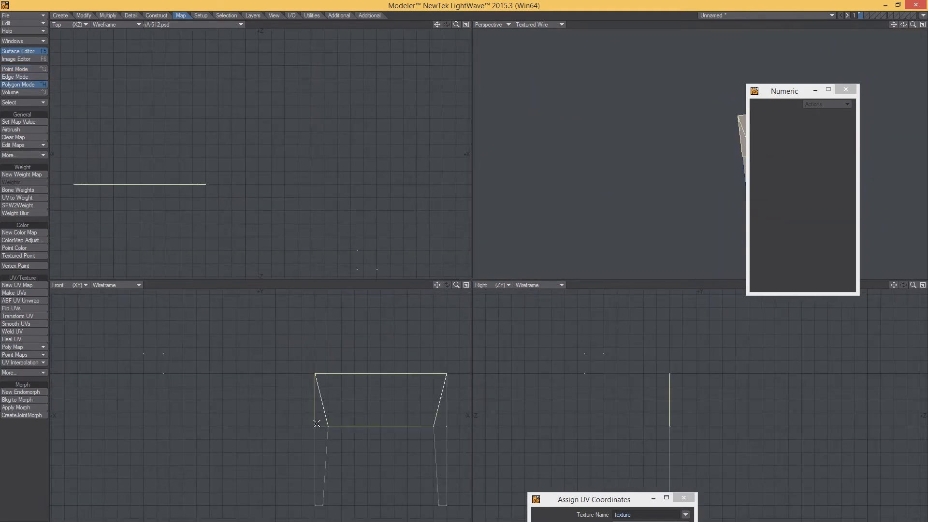
key(/)
click(319, 437)
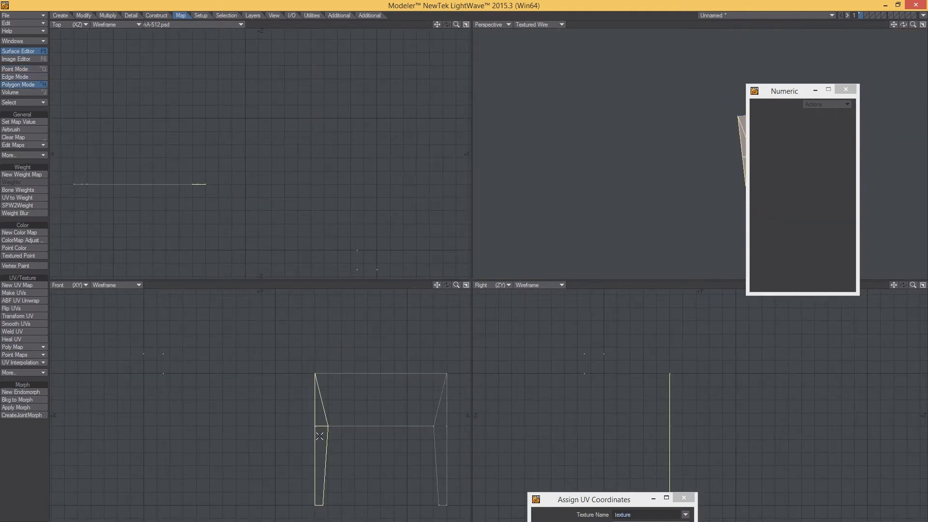
key(shift+z)
click(190, 236)
key(/)
key(space)
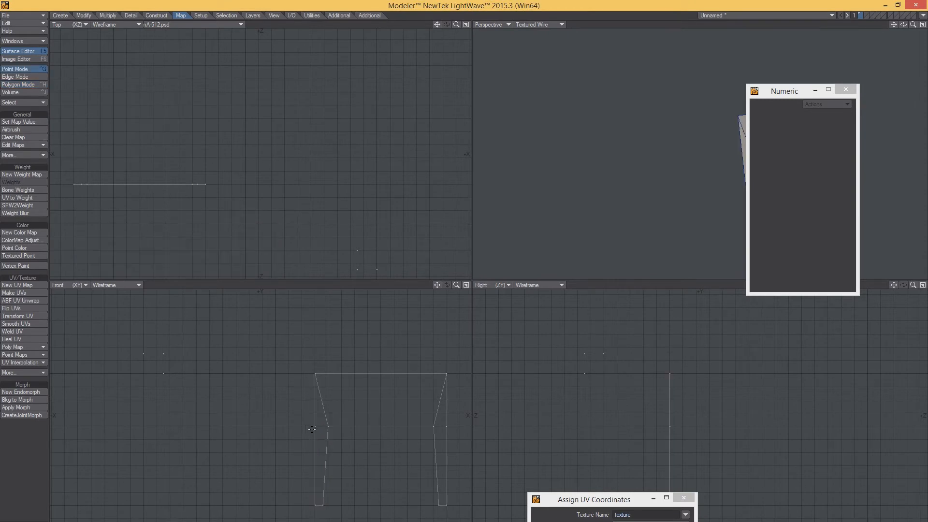
Unhide the rest of the model and select the leftover midpoints on both outer edges of the foot's front end.
key(backslash)
alt+shift+drag(703, 149, 659, 150)
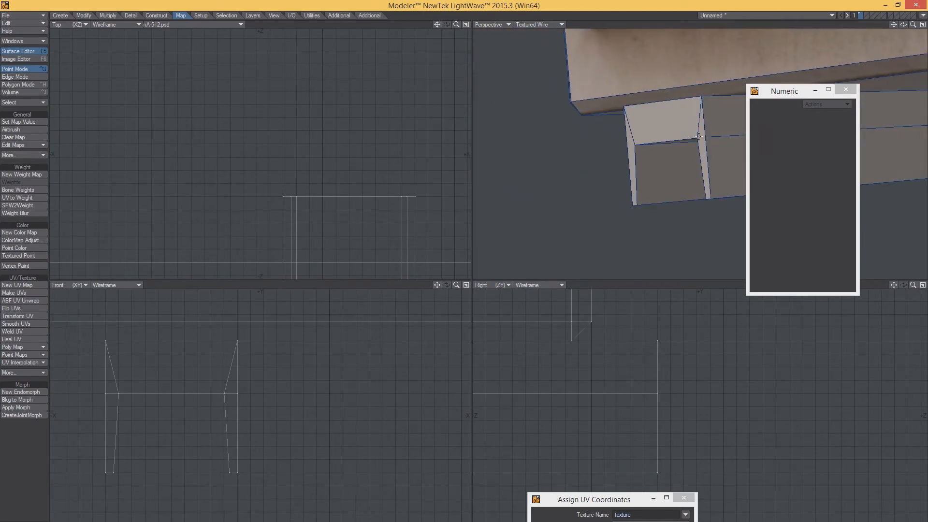
key(ctrl+h)
drag(719, 124, 709, 151)
key(shift+z)
click(613, 168)
alt+drag(556, 167, 633, 167)
click(612, 169)
click(683, 163)
alt+drag(708, 175, 578, 168)
key(ctrl+g)
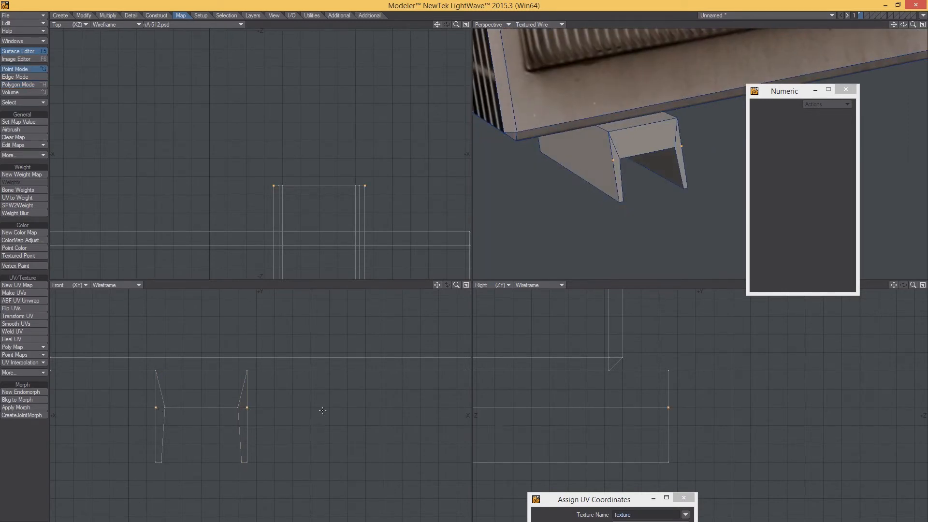
Select all connected polygons of the support foot and assign them a new surface named whitemetal.
ctrl+alt+drag(655, 206, 648, 193)
alt+drag(647, 193, 653, 145)
key(space)
key(space)
click(651, 145)
key(])
key(q)
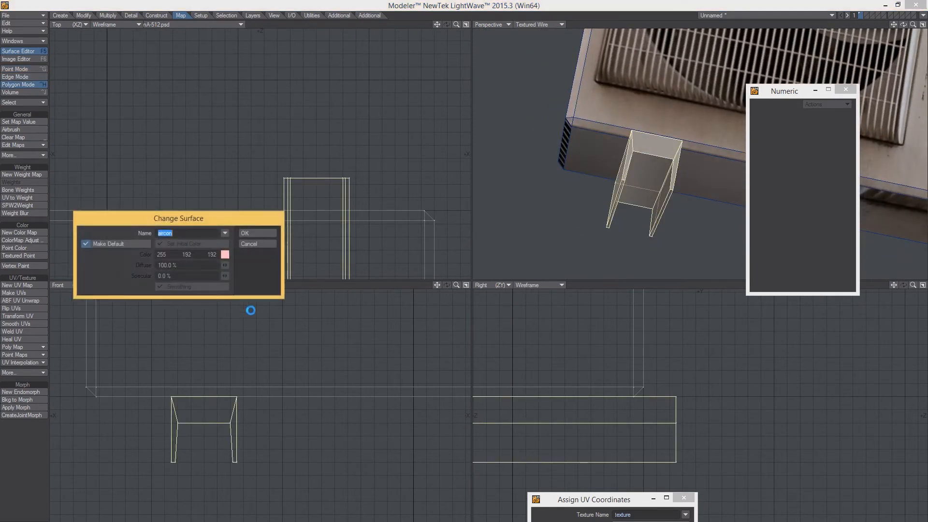
text(whitemetal)
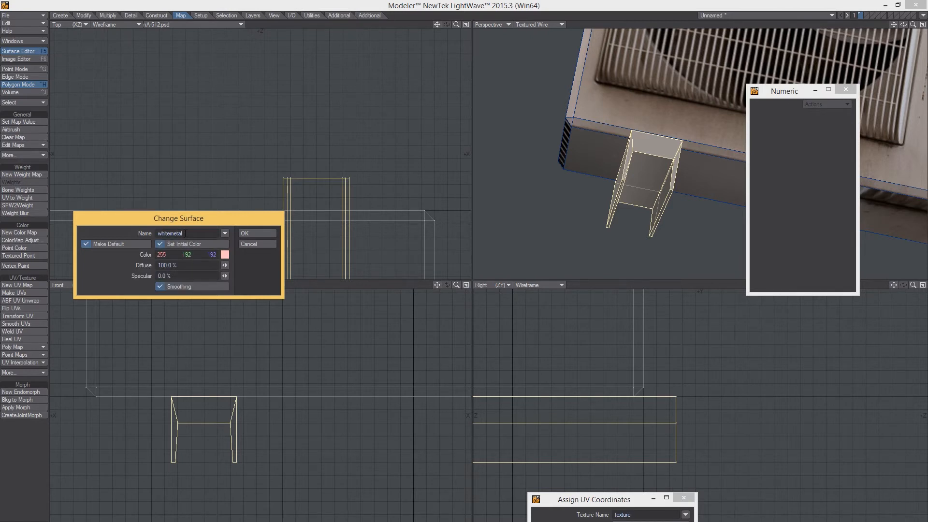
key(Return)
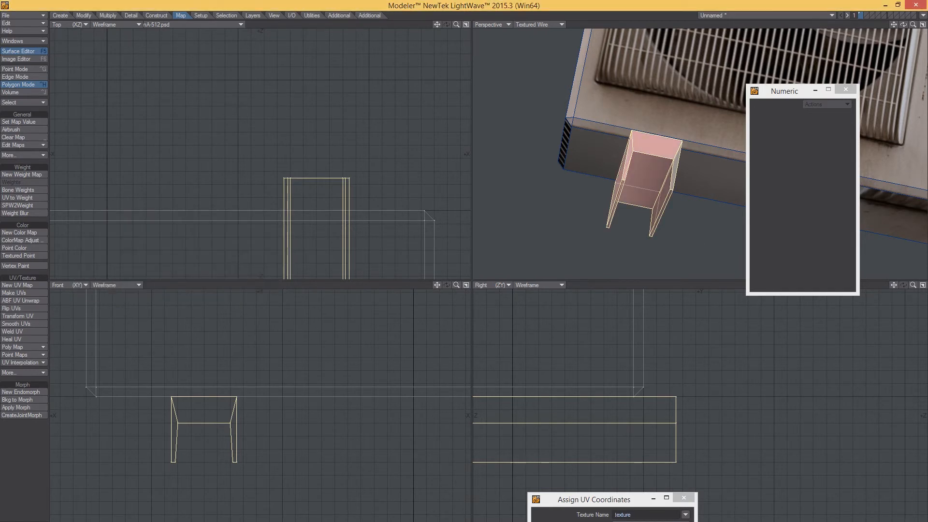
Give the whitemetal surface's color an image map layer with UV projection and the UV map "texture", leaving the image unset.
key(F5)
drag(765, 264, 615, 175)
click(784, 288)
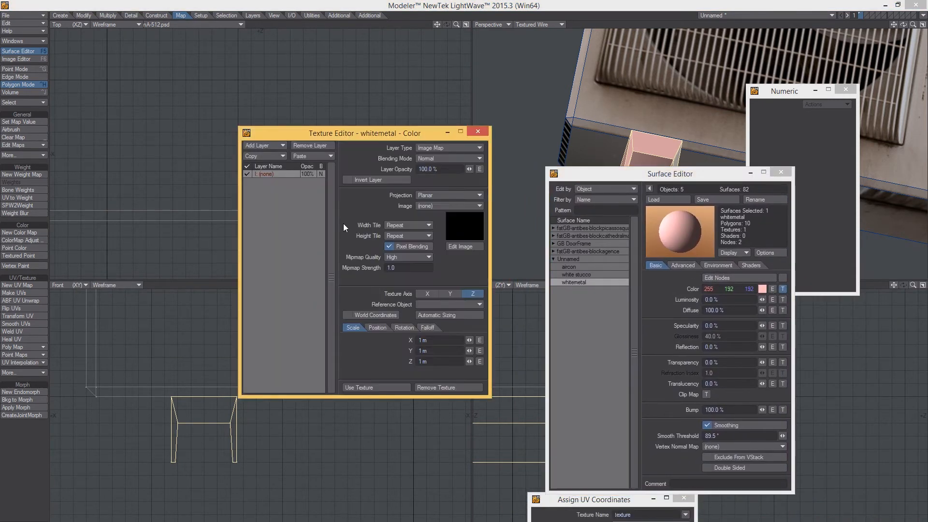
click(425, 195)
click(419, 232)
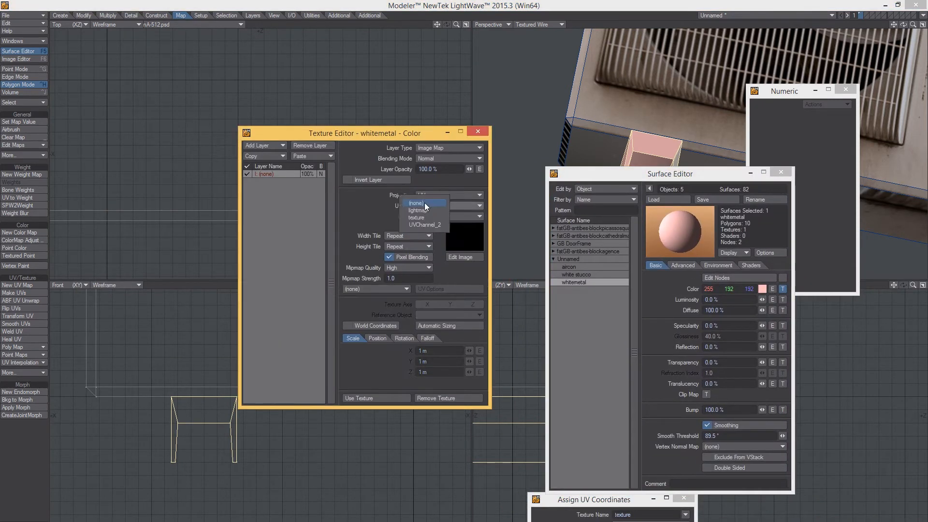
click(429, 218)
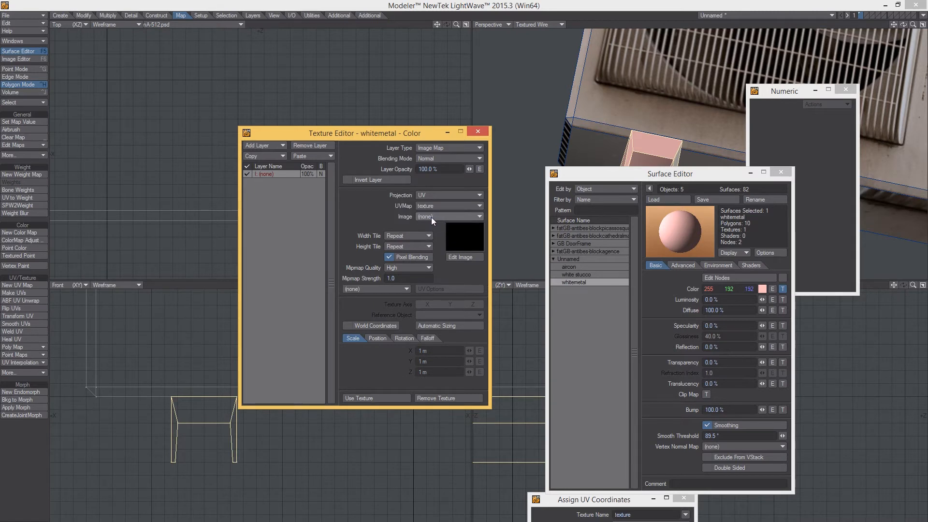
click(478, 132)
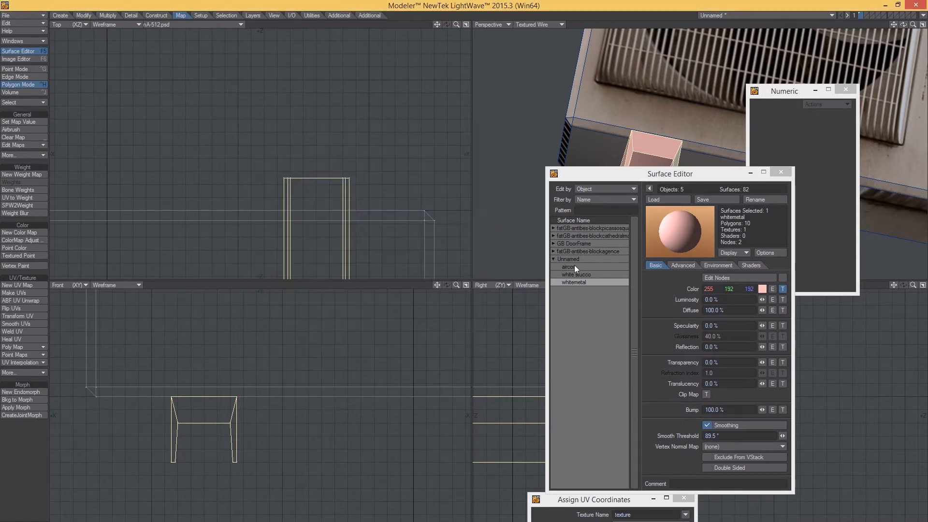
click(781, 172)
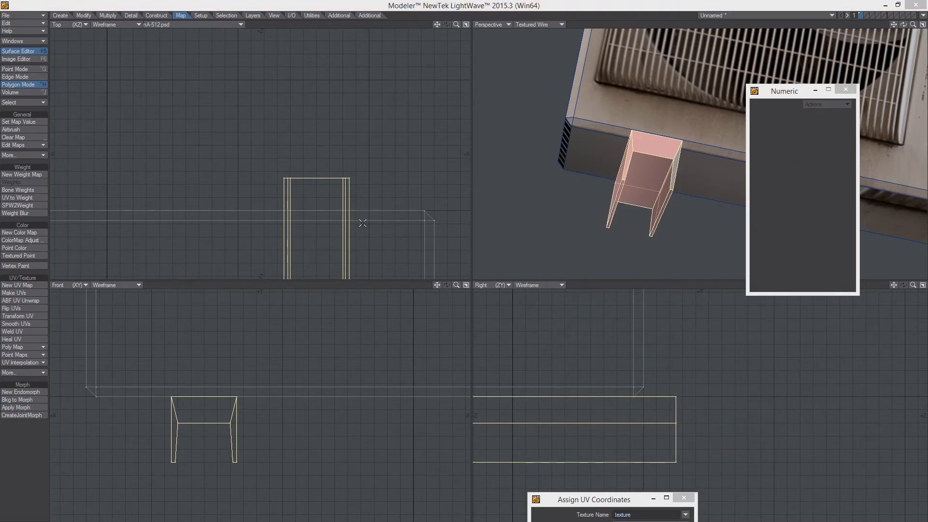
Assign the whitemetal surface to the foot's remaining grey flange end polygon.
ctrl+alt+drag(669, 232, 701, 198)
ctrl+alt+drag(701, 198, 739, 190)
alt+drag(740, 190, 648, 184)
key(space)
key(space)
key(space)
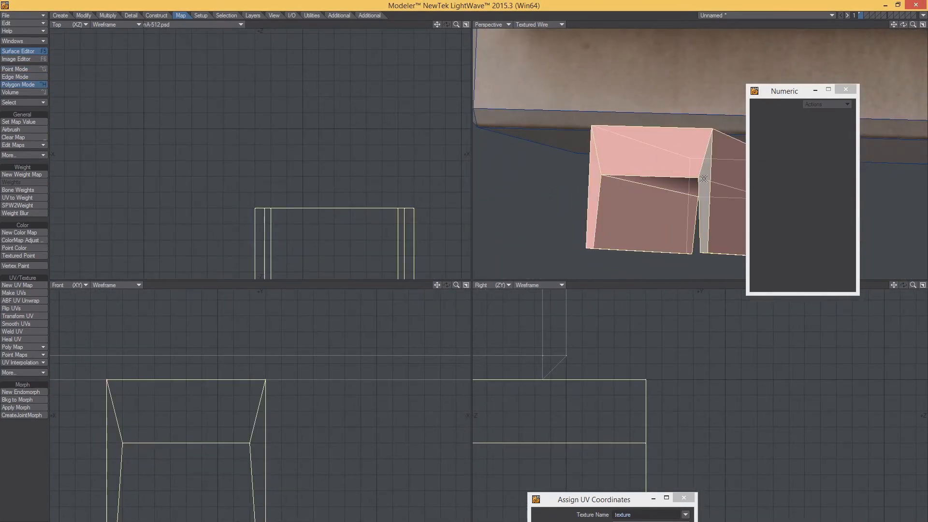
click(704, 179)
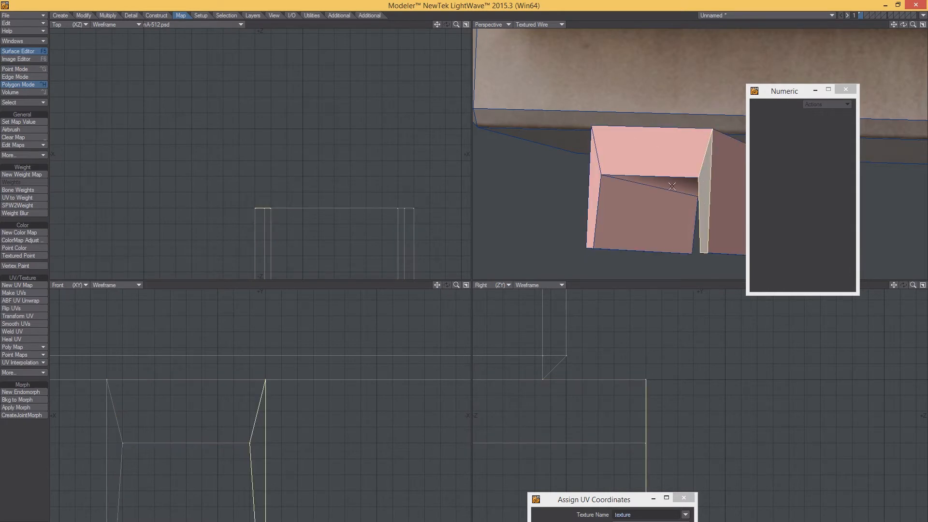
key(q)
key(Return)
Select everything connected to the recoloured flange end to check the foot's geometry, and clear the selection.
key(/)
drag(700, 178, 708, 174)
key(/)
click(703, 176)
key(])
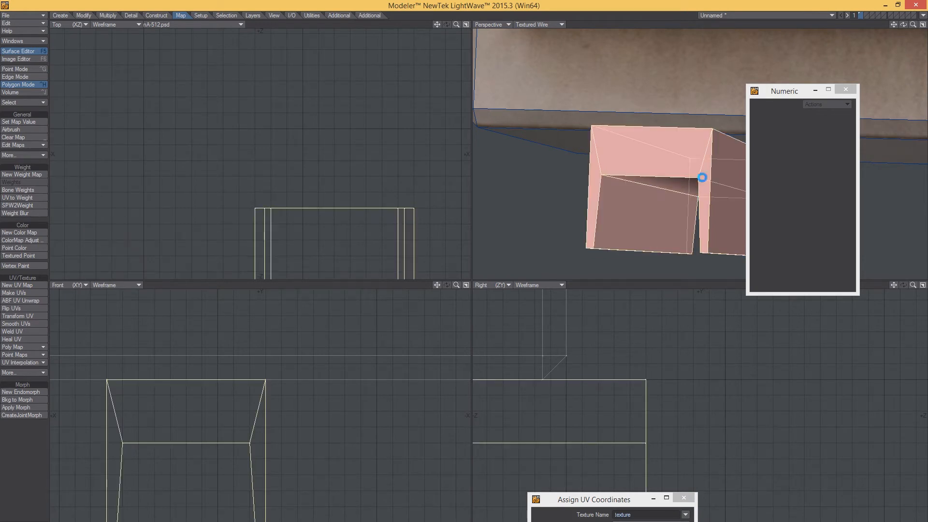
key(/)
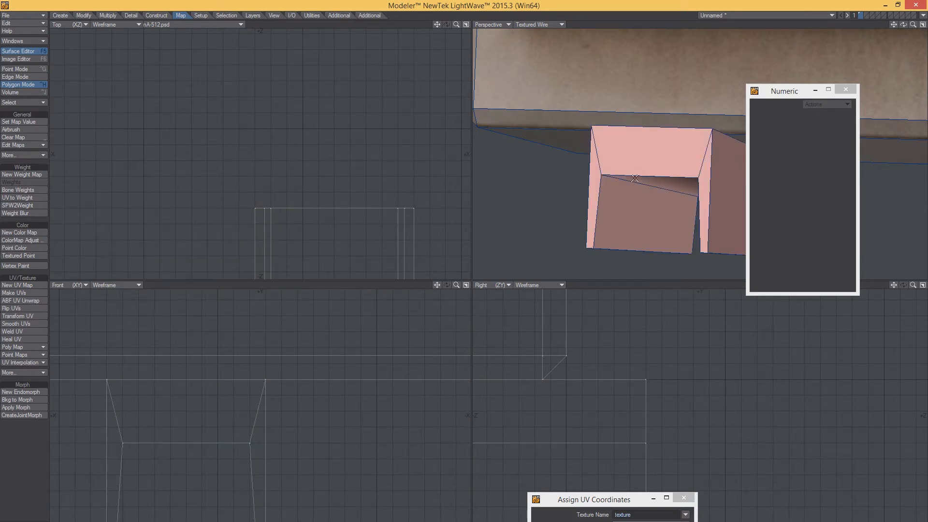
Knife the foot's top polygon straight across in line with the unit's front bottom edge.
scroll(669, 193, down, 2)
alt+drag(648, 197, 679, 244)
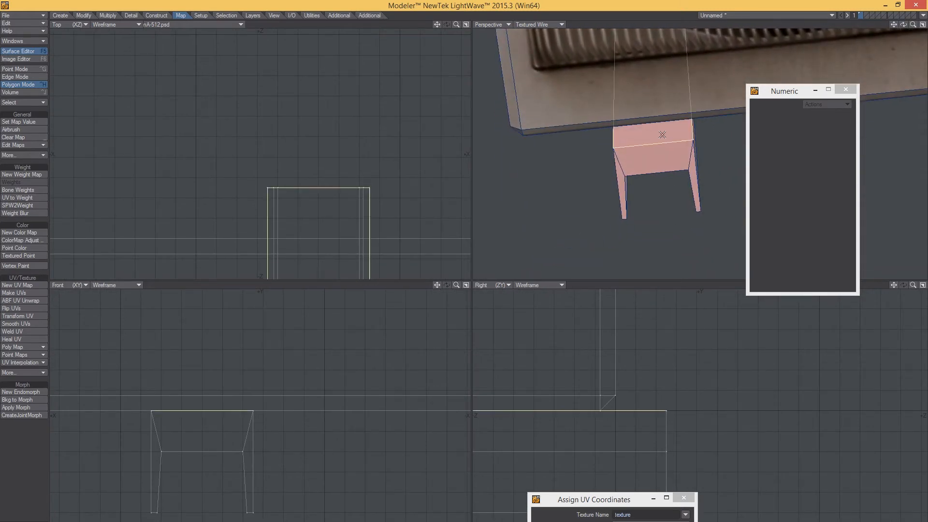
scroll(321, 217, down, 3)
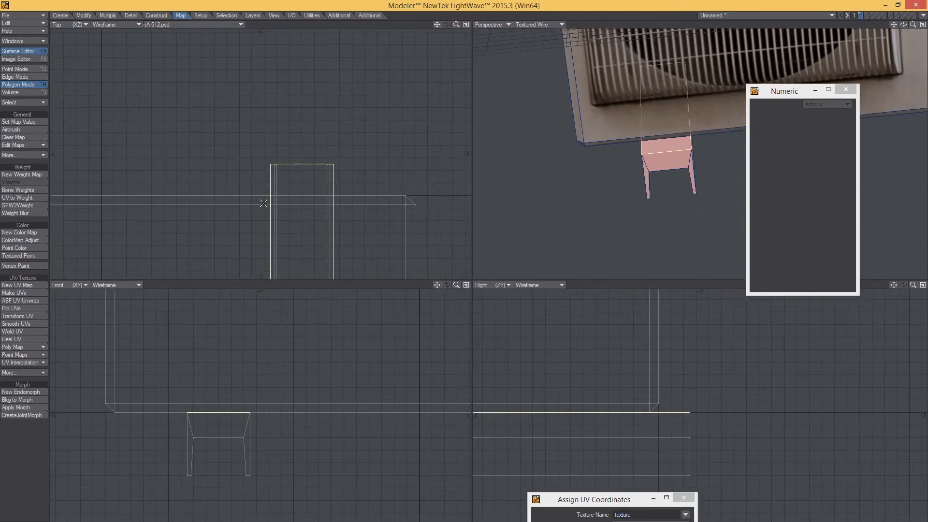
key(shift+k)
drag(258, 207, 347, 206)
key(space)
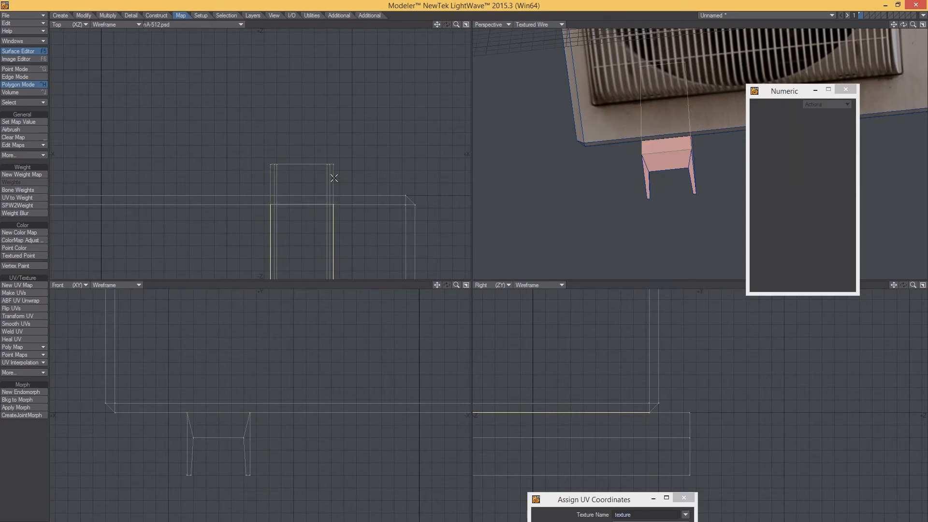
Knife the foot's top polygon straight across in line with the unit's rear bottom edge.
alt+shift+drag(650, 148, 621, 182)
alt+drag(352, 227, 328, 87)
key(shift+k)
drag(304, 173, 379, 172)
key(space)
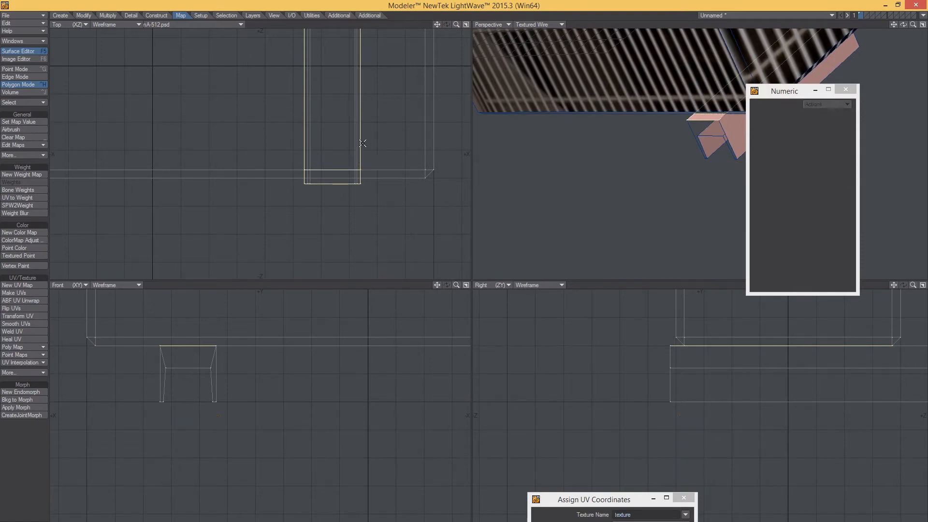
Delete the middle section of the foot's top face hidden beneath the unit, keeping both protruding end pieces.
click(356, 184)
scroll(372, 112, down, 4)
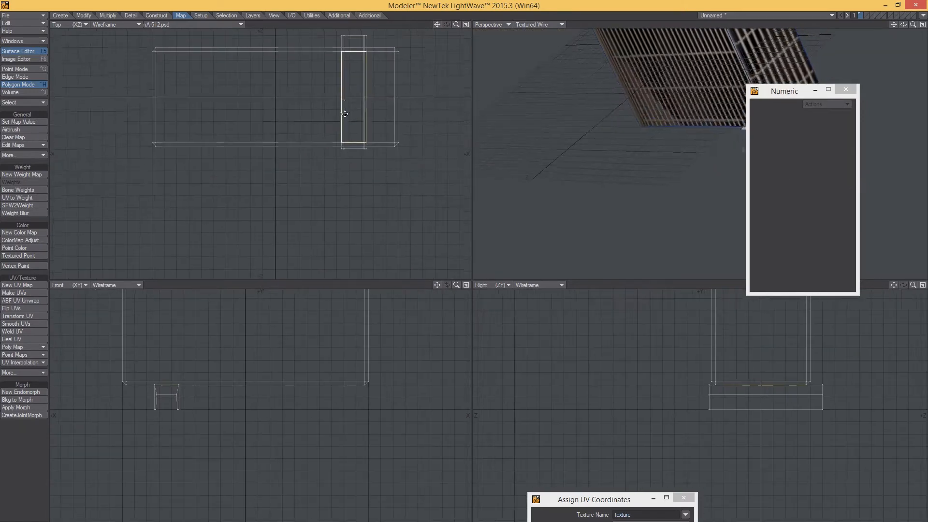
alt+drag(344, 111, 346, 165)
key(Delete)
scroll(661, 177, down, 4)
alt+drag(661, 177, 642, 149)
alt+drag(204, 397, 229, 381)
scroll(230, 381, up, 3)
key(ctrl+g)
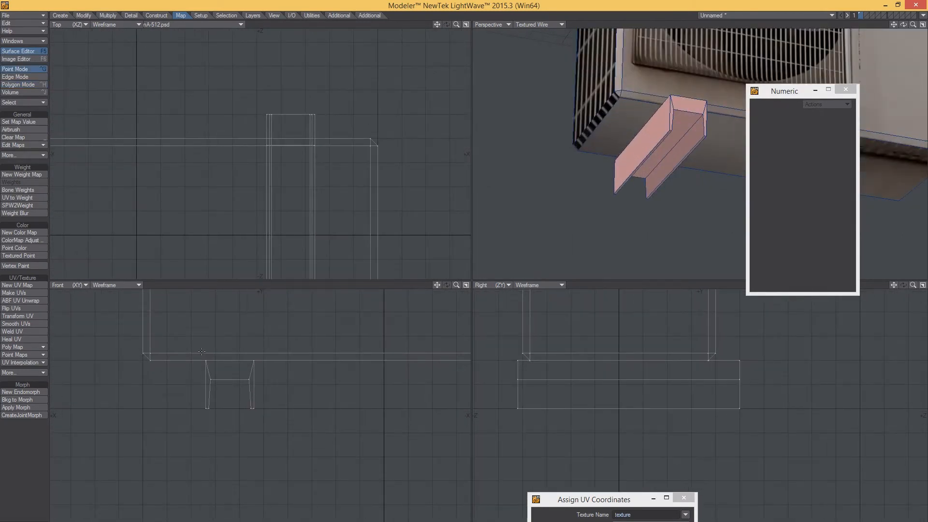
Narrow the foot by moving the points of one side flange inward along X, and clear the point selection.
mouse_move(197, 356)
right_down()
mouse_move(220, 416)
mouse_move(189, 346)
right_up()
key(t)
drag(206, 408, 216, 409)
key(slash)
scroll(677, 169, down, 3)
mouse_move(677, 169)
alt+mouse_down()
mouse_move(608, 167)
mouse_move(640, 153)
mouse_move(677, 162)
alt+mouse_up()
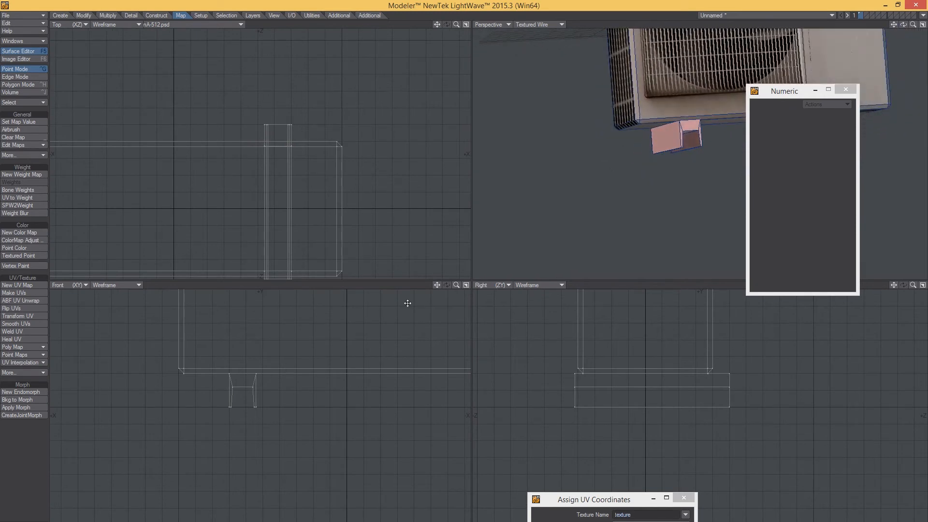
Shorten the foot by moving the bottom points of both side flanges upward, and clear the point selection.
right_drag(209, 401, 209, 411)
scroll(207, 415, up, 3)
key(t)
drag(261, 422, 261, 410)
key(slash)
scroll(669, 169, down, 3)
mouse_move(669, 170)
alt+mouse_down()
mouse_move(654, 104)
mouse_move(663, 156)
alt+mouse_up()
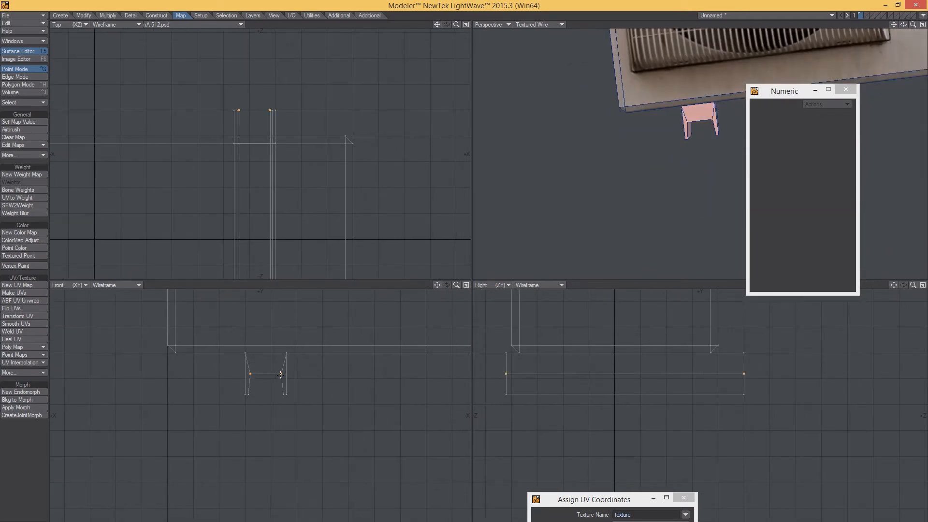
Move the channel's inner top points up 25 mm to thin the foot's top, and clear the selection.
key(t)
drag(256, 390, 257, 377)
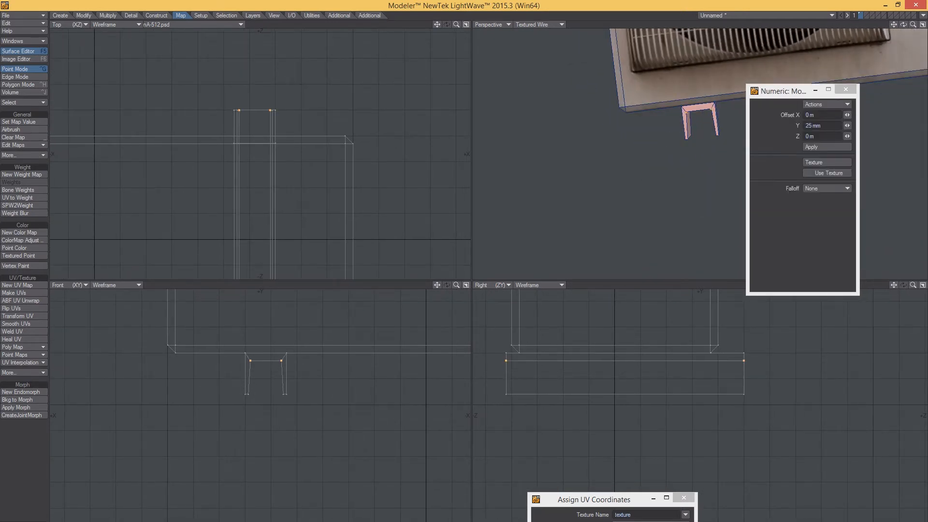
key(slash)
scroll(671, 157, down, 3)
alt+drag(671, 157, 625, 168)
scroll(285, 245, down, 3)
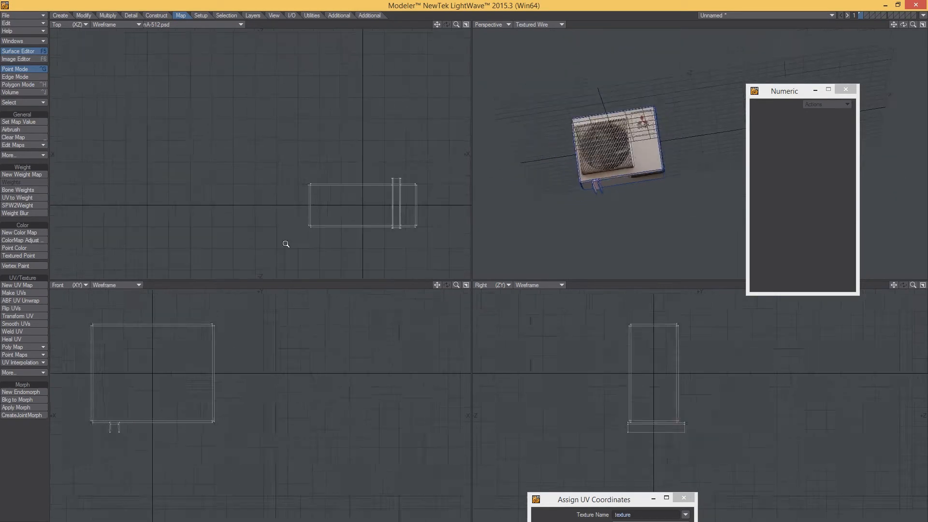
Switch to polygon selection and select all connected polygons of the foot.
alt+drag(161, 402, 228, 326)
key(space)
key(space)
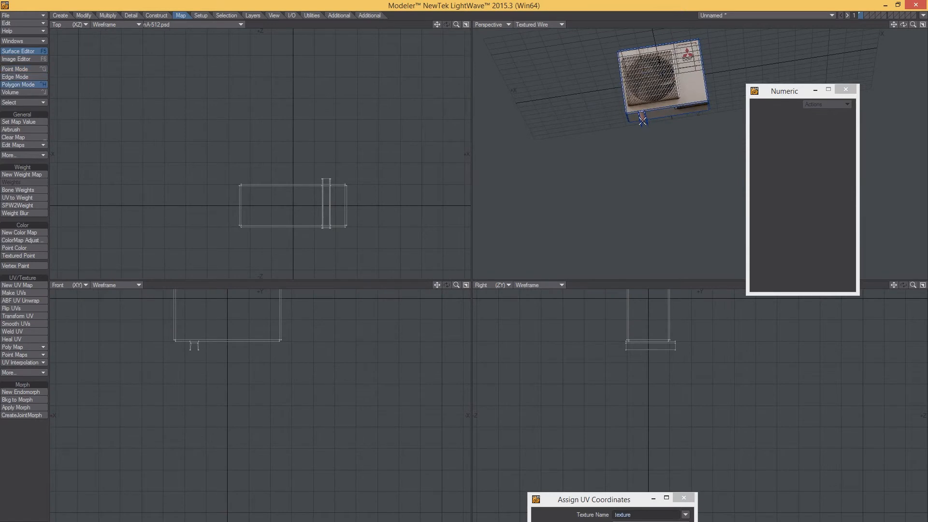
scroll(638, 116, up, 3)
click(641, 114)
key(bracketright)
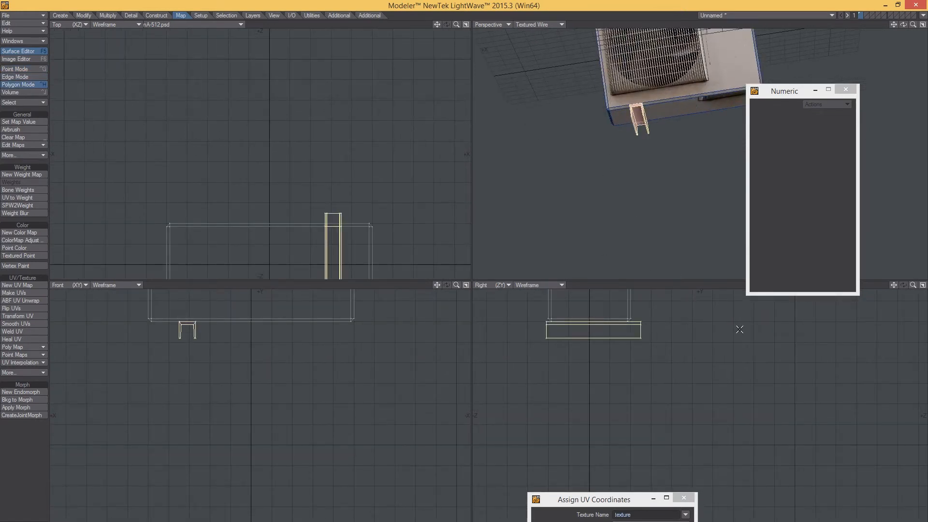
Assign Atlas UV coordinates to the selected foot in the texture map with a 0% relative gap size.
drag(608, 506, 663, 370)
click(691, 393)
click(684, 416)
click(710, 425)
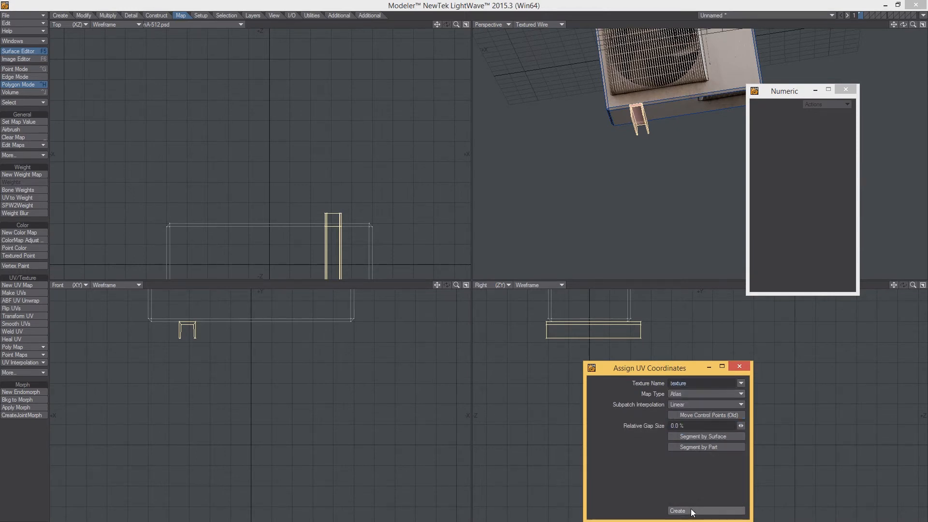
Show the foot's UV layout in place of the Top view without a background image, and hide the rest of the unit.
click(64, 25)
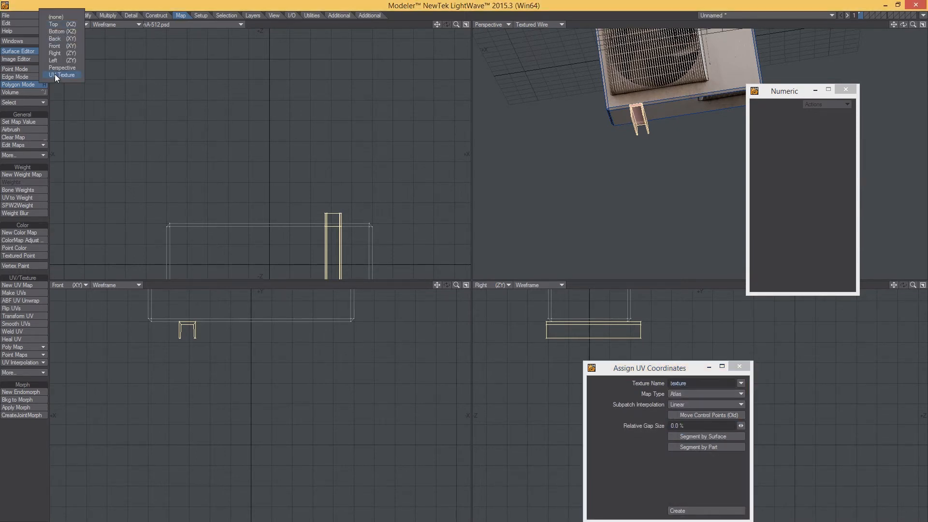
click(54, 74)
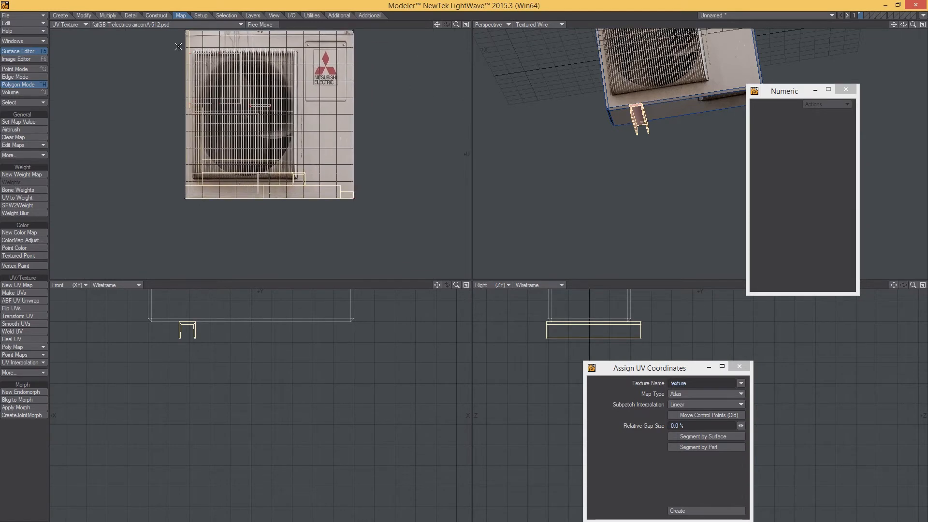
click(230, 25)
click(181, 12)
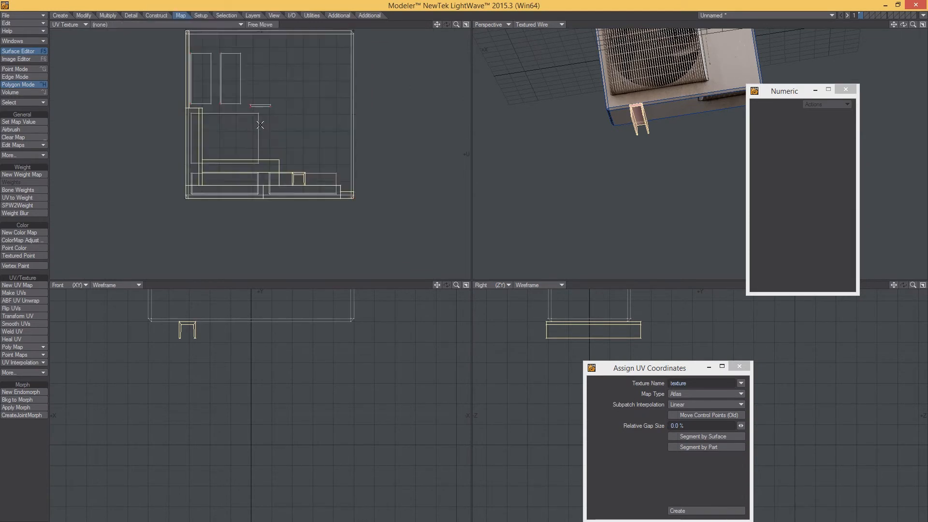
scroll(254, 181, up, 2)
alt+drag(253, 146, 319, 163)
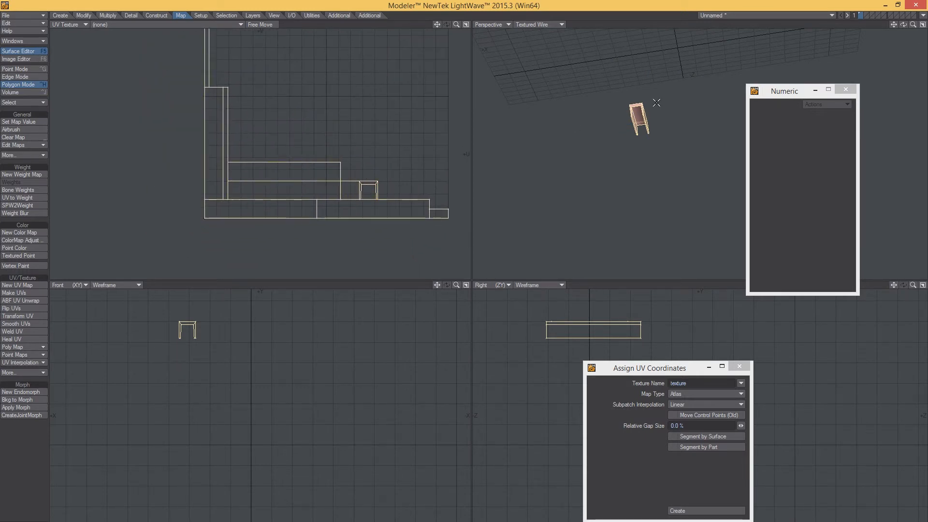
ctrl+alt+drag(399, 177, 331, 152)
ctrl+alt+drag(628, 150, 650, 91)
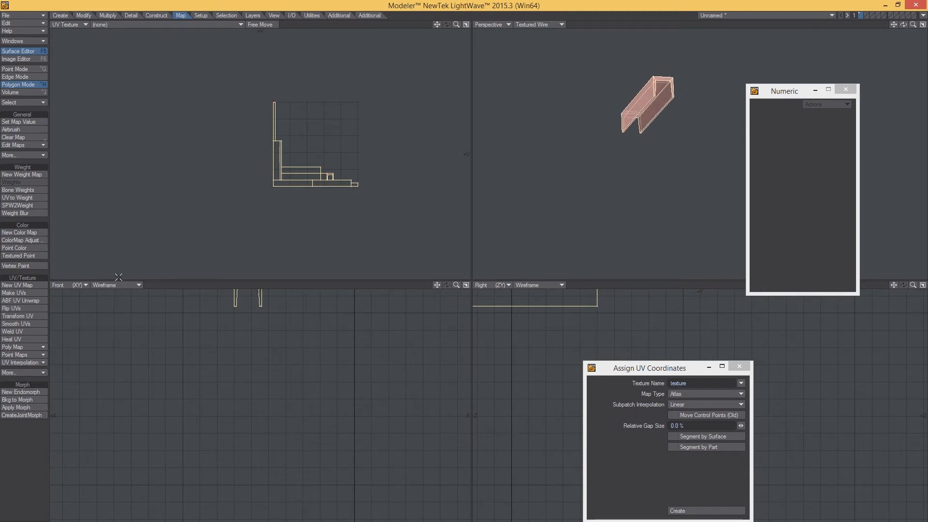
Scale the foot's UVs to 200% in U and V with the offset turned off.
click(6, 317)
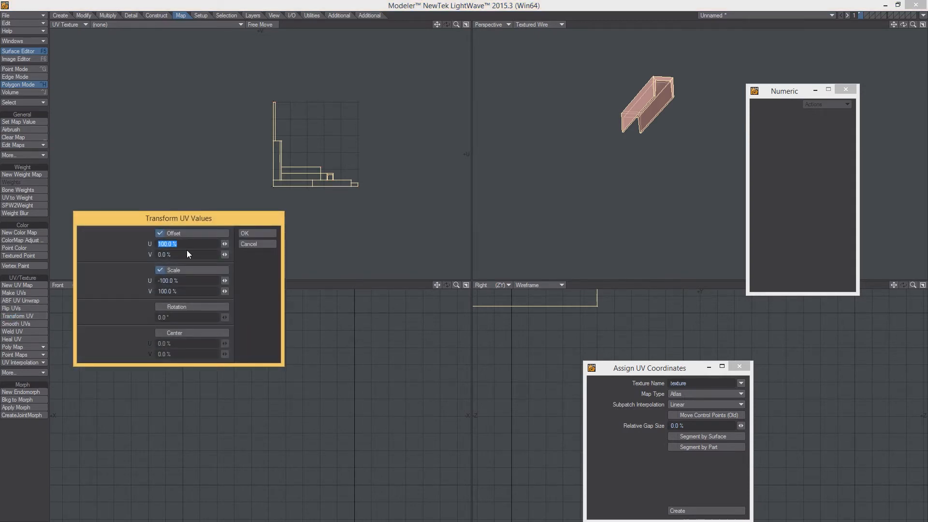
click(156, 234)
key(Tab)
text(200)
key(Tab)
text(200)
key(Tab)
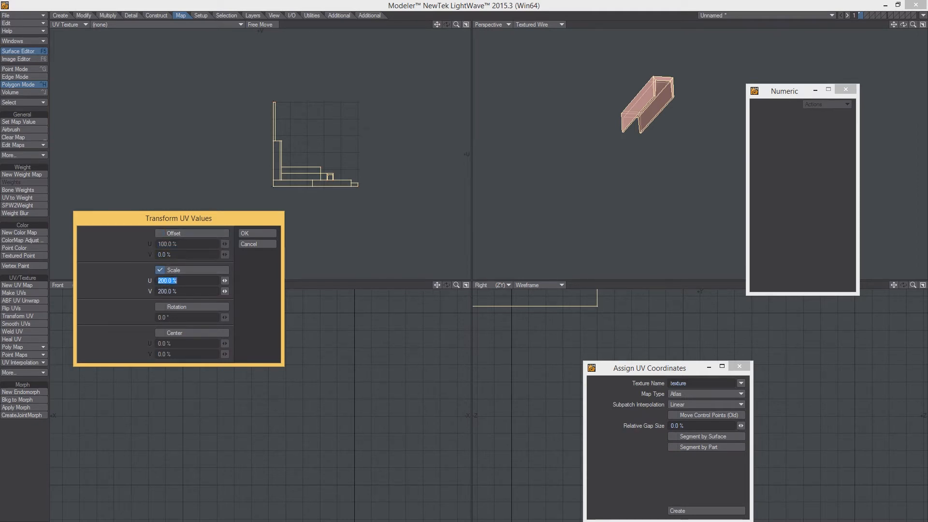
click(248, 233)
Repeat the 200% UV scaling to enlarge the foot's UV layout further.
click(18, 317)
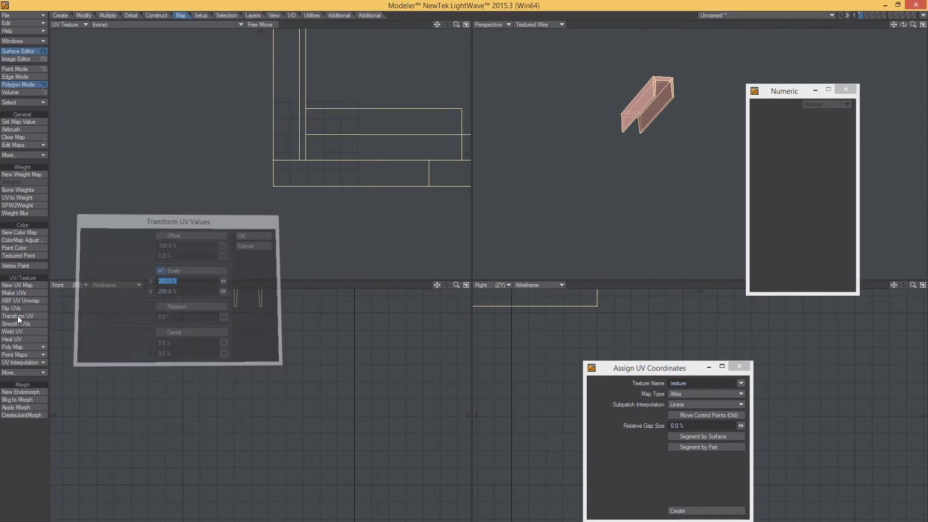
key(Return)
scroll(294, 159, down, 3)
scroll(423, 144, up, 2)
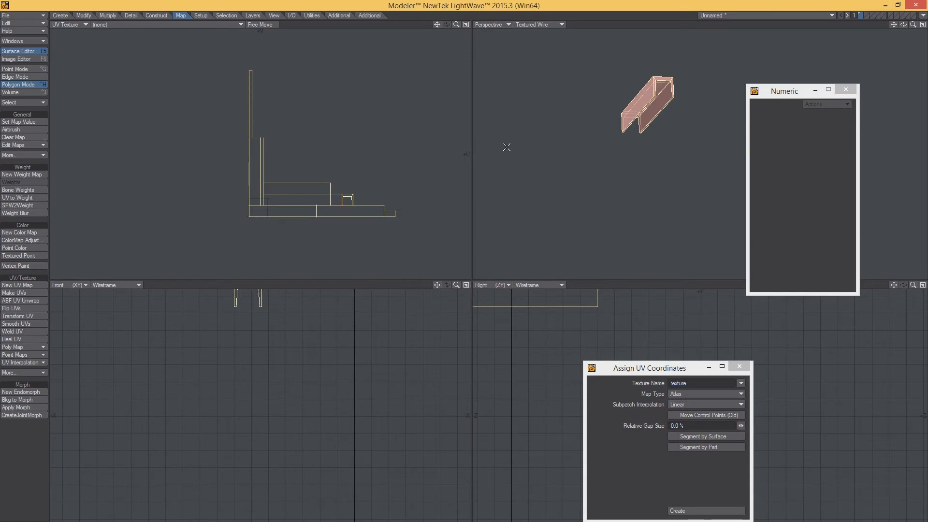
Save the object as fatGB-electrics-airconA in the models folder.
key(s)
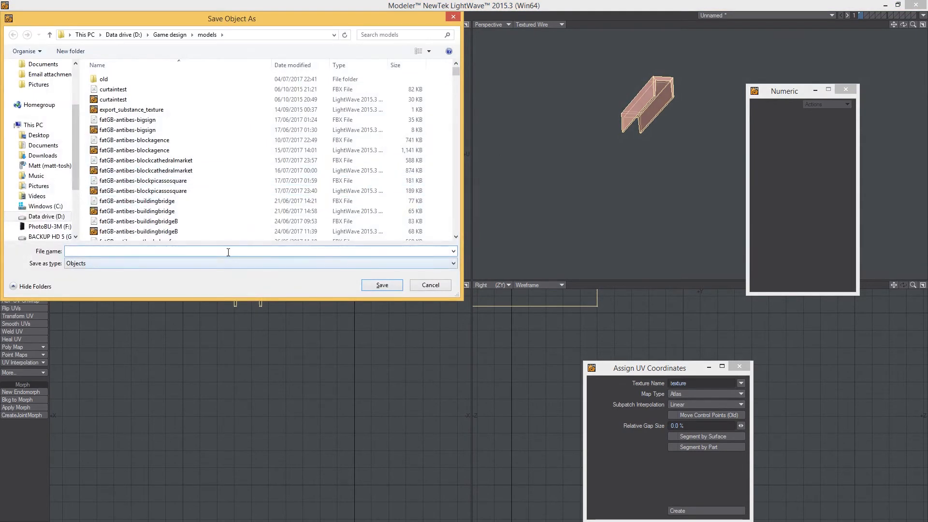
text(fatGB-el)
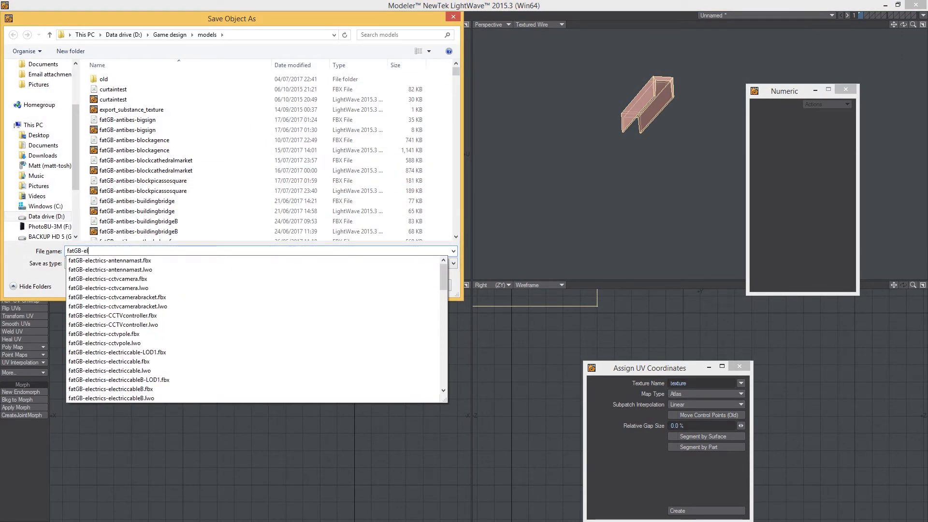
text(ectrics-airconA)
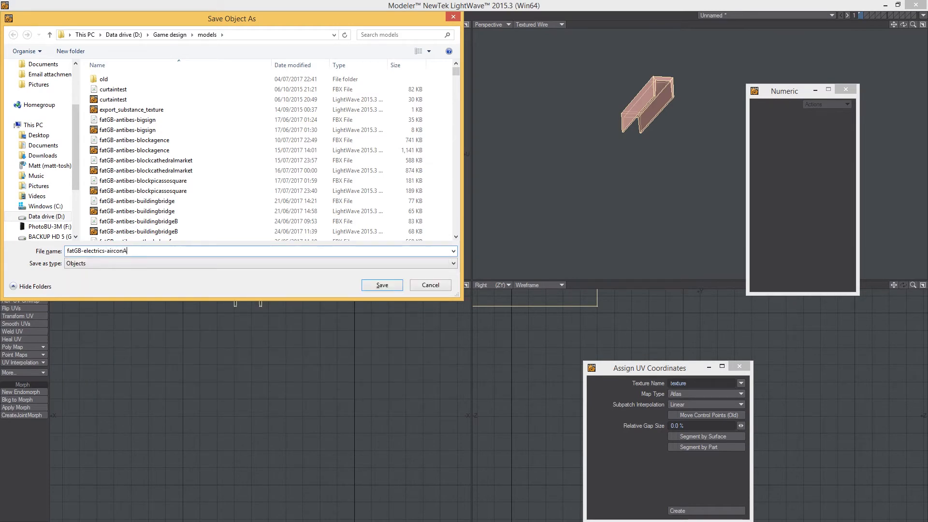
key(Return)
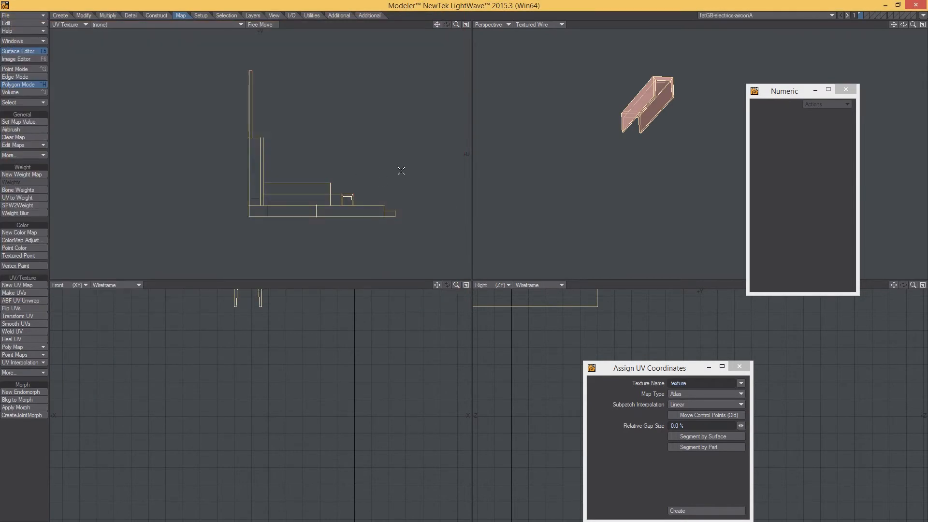
Unhide the unit and mirror the foot across the X axis to make the second foot.
key(backslash)
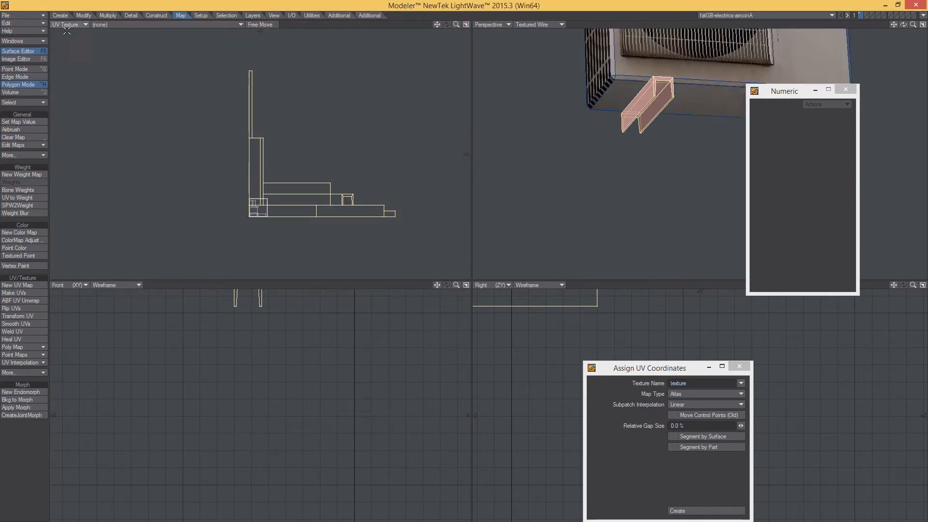
scroll(601, 109, down, 3)
alt+drag(601, 108, 595, 141)
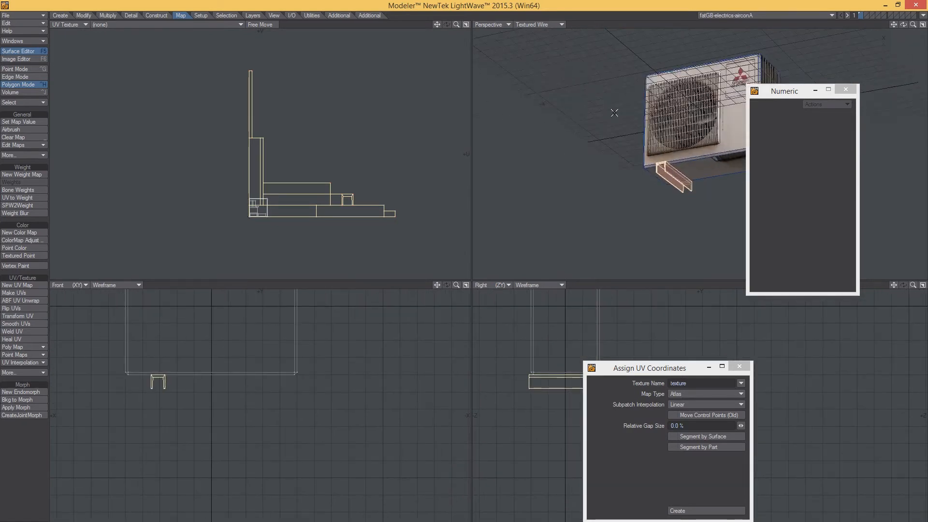
drag(146, 385, 157, 382)
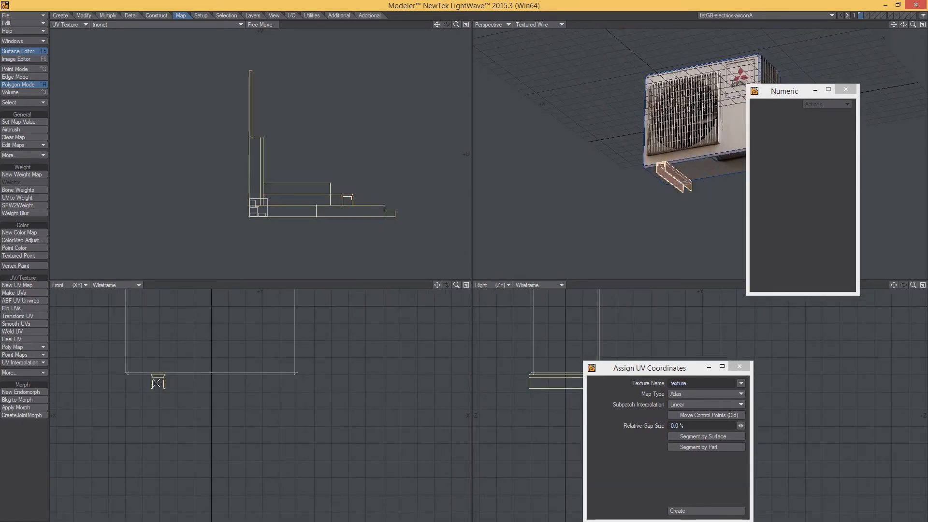
click(108, 15)
click(9, 244)
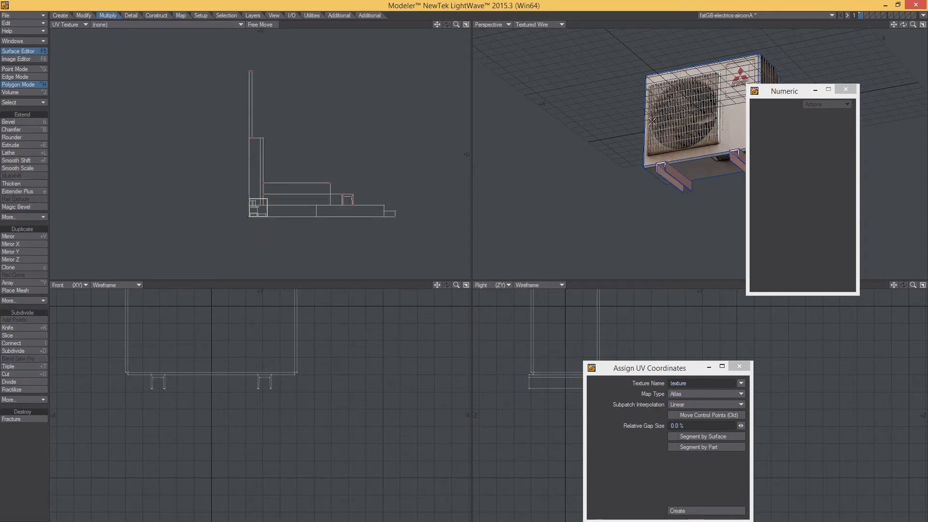
Switch to Lightroom to compare the feet with the brackets in the reference photo, and return to Modeler.
mouse_move(604, 138)
alt+mouse_down()
mouse_move(586, 114)
mouse_move(596, 120)
alt+mouse_up()
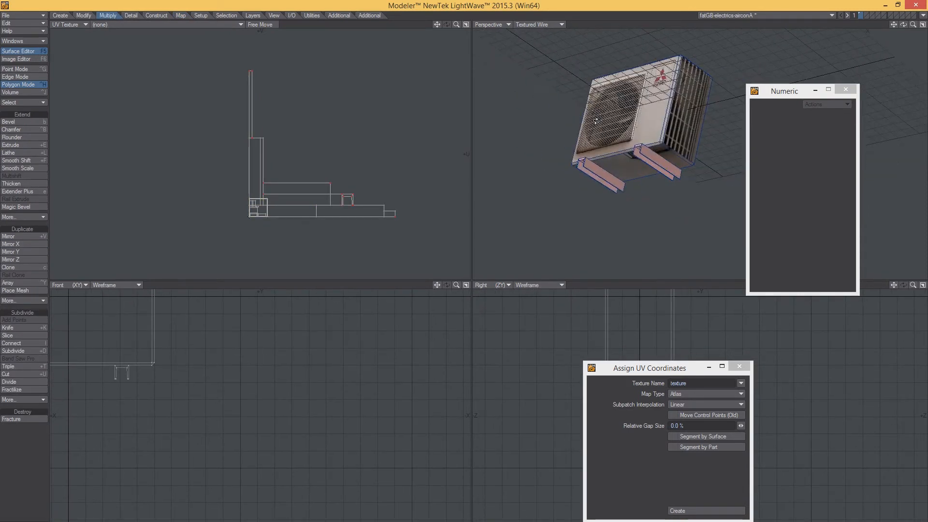
key(alt+Tab)
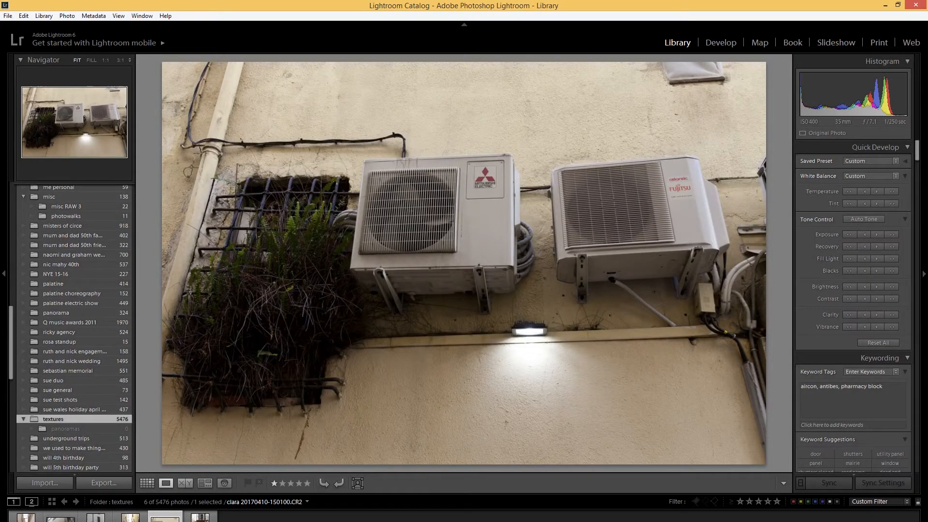
key(alt+Tab)
alt+drag(606, 114, 671, 147)
mouse_move(671, 147)
ctrl+alt+mouse_down()
mouse_move(605, 147)
mouse_move(665, 159)
ctrl+alt+mouse_up()
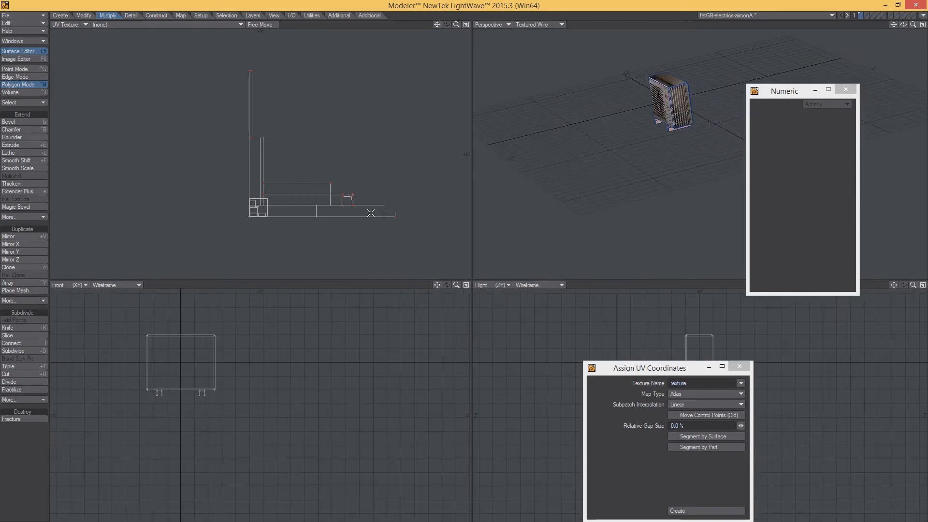
Restore the Top view in the UV viewport and select the rear top end polygons of both feet.
click(67, 25)
click(56, 19)
alt+drag(232, 189, 263, 201)
alt+drag(616, 72, 599, 153)
ctrl+alt+drag(600, 154, 640, 157)
click(609, 175)
alt+shift+drag(573, 106, 576, 130)
click(575, 128)
ctrl+alt+drag(360, 146, 313, 149)
alt+drag(312, 149, 397, 154)
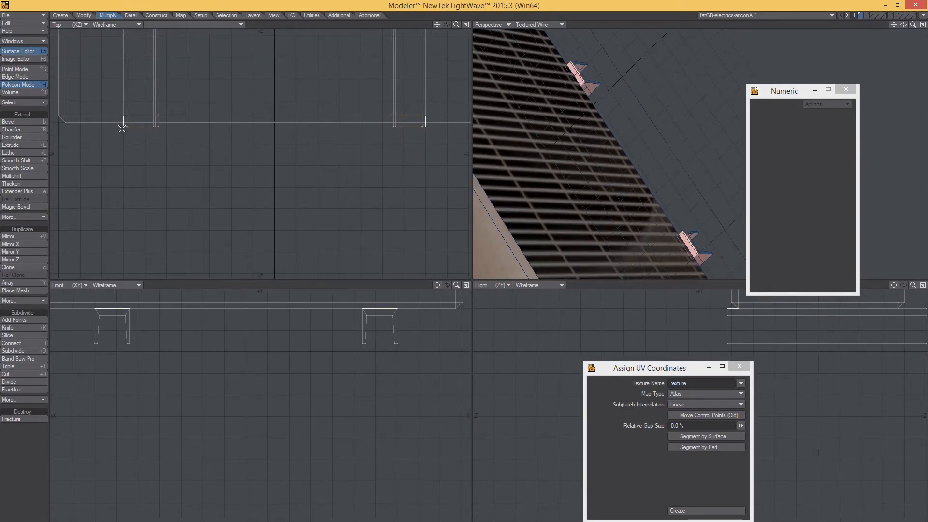
Extend both feet at the rear by moving their end points -15 mm along Z, and clear the selection.
key(shift+k)
key(ctrl+g)
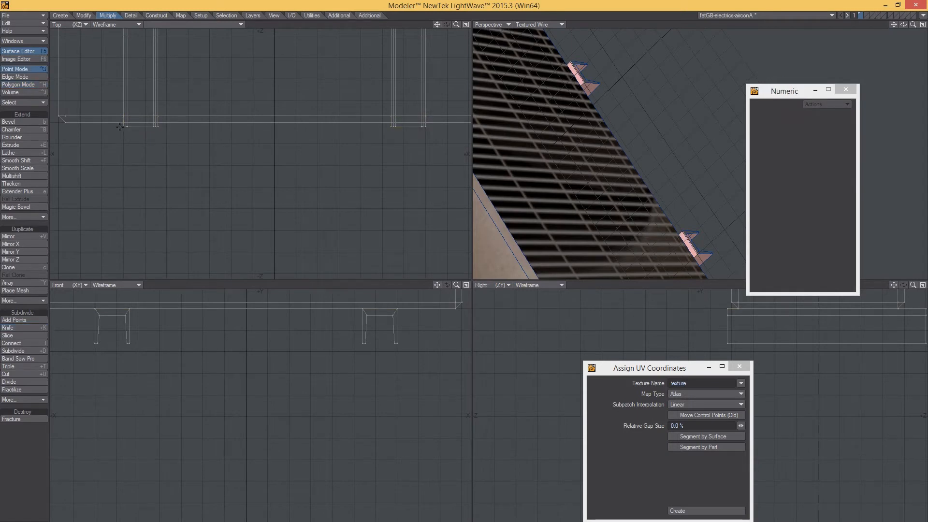
drag(121, 126, 163, 127)
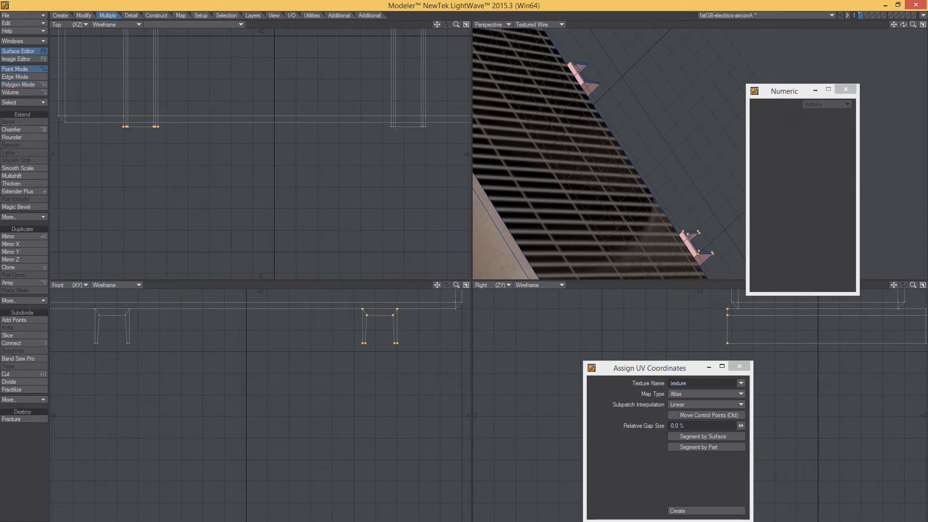
key(t)
drag(334, 143, 334, 147)
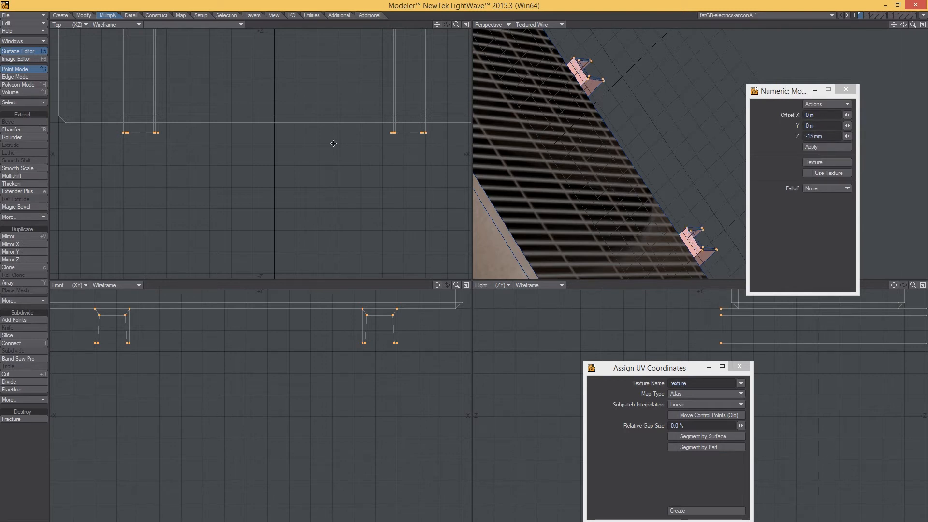
key(space)
key(ctrl+h)
key(slash)
Select both feet's rear top polygons and knife them straight across just behind the unit's rear edge.
click(581, 75)
shift+click(687, 239)
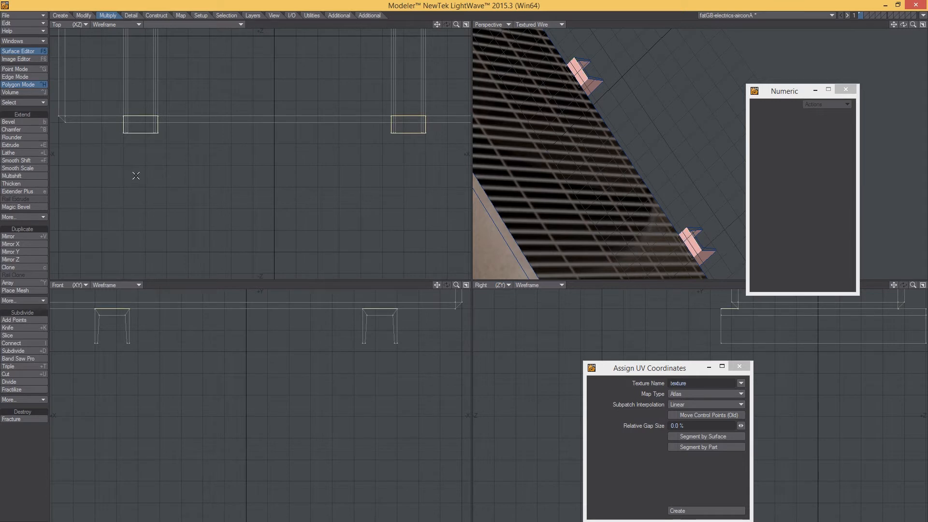
key(shift+k)
drag(110, 131, 436, 132)
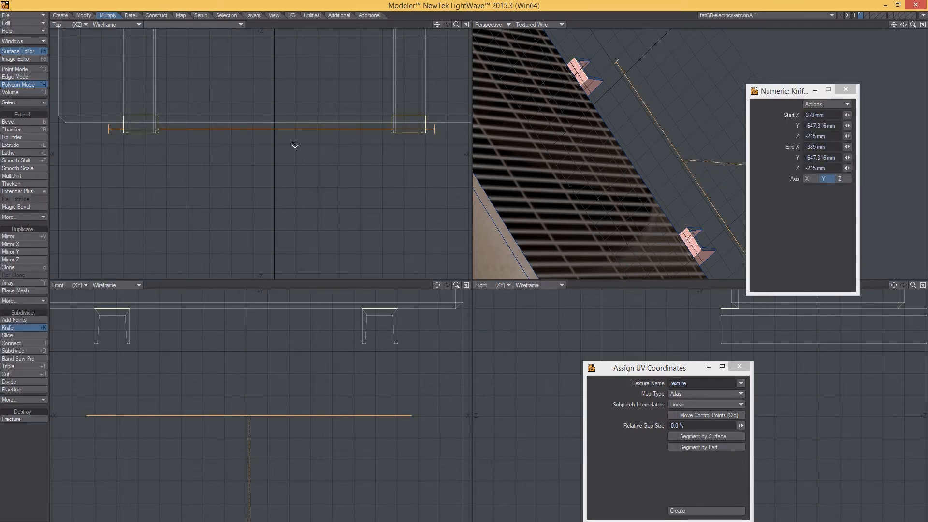
drag(351, 129, 279, 130)
key(space)
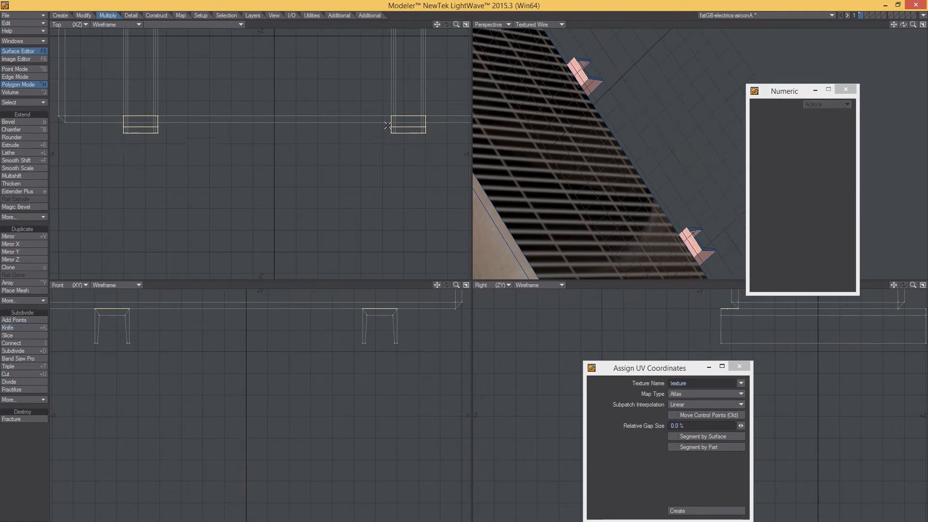
Bevel the rearmost top strips of both feet upward with a 210 mm shift and no inset.
alt+shift+drag(249, 339, 253, 382)
key(b)
drag(593, 326, 592, 282)
alt+drag(617, 220, 648, 295)
drag(603, 324, 623, 309)
drag(645, 373, 616, 457)
drag(622, 394, 603, 367)
scroll(604, 367, down, 2)
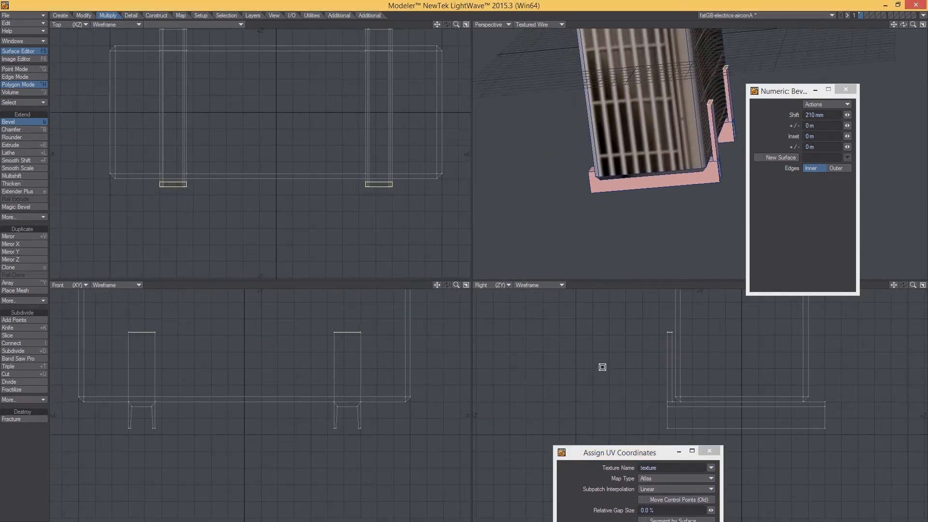
Select one polygon on each of the two extended brackets and delete both.
alt+drag(667, 125, 528, 202)
key(space)
scroll(645, 174, down, 2)
key(slash)
click(508, 175)
shift+click(634, 159)
key(Delete)
Select the bottom points of both feet and raise them slightly to make the channel sides shallower.
alt+drag(533, 171, 621, 127)
scroll(528, 189, up, 4)
scroll(623, 135, down, 6)
alt+shift+drag(621, 127, 541, 116)
alt+drag(542, 117, 649, 140)
scroll(162, 409, down, 2)
key(ctrl+g)
mouse_move(289, 400)
right_down()
mouse_move(68, 424)
mouse_move(58, 395)
right_up()
key(t)
drag(102, 403, 101, 400)
key(space)
key(slash)
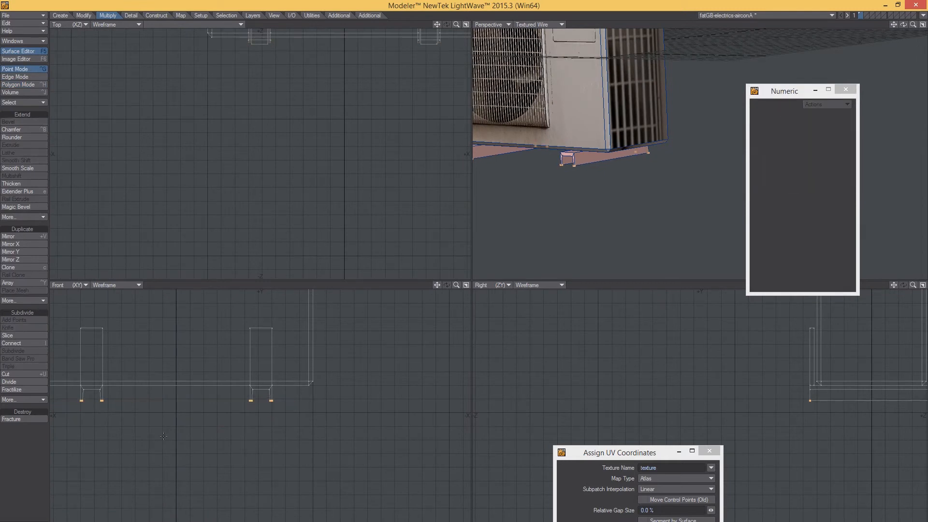
Switch to Lightroom to check the mounting brackets in the air conditioner reference photo, and return to Modeler.
scroll(570, 150, down, 2)
alt+drag(570, 150, 639, 140)
key(alt+Tab)
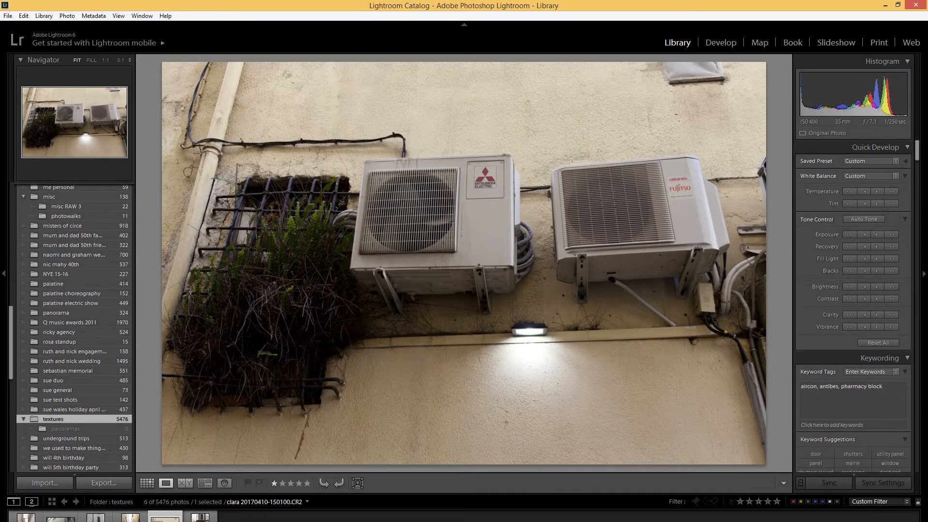
key(alt+Tab)
key(a)
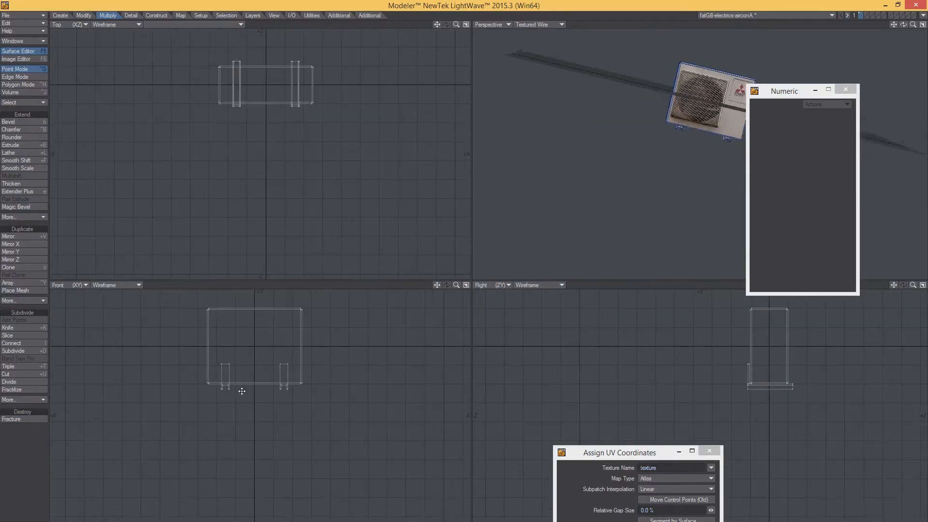
Select the rear end points of both feet with their upright brackets and move them slightly further behind the unit.
scroll(290, 171, up, 5)
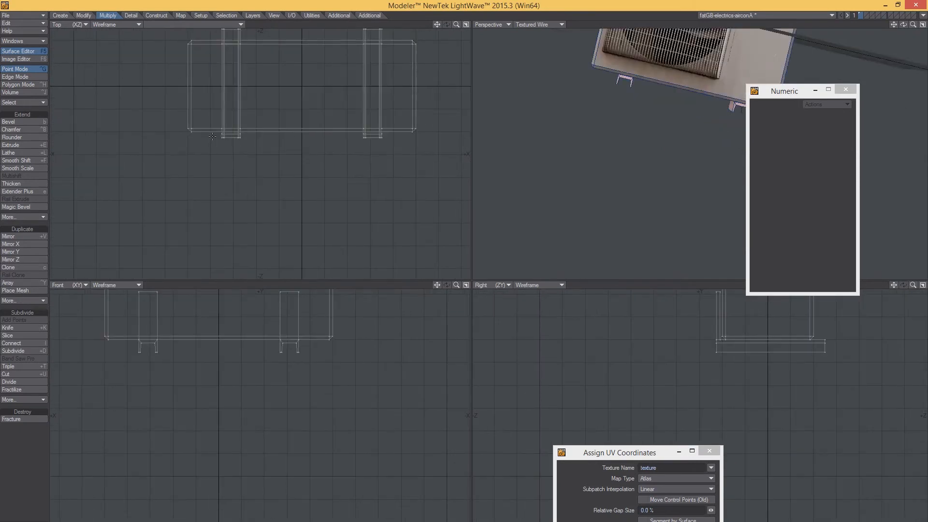
scroll(212, 137, up, 5)
drag(236, 140, 262, 130)
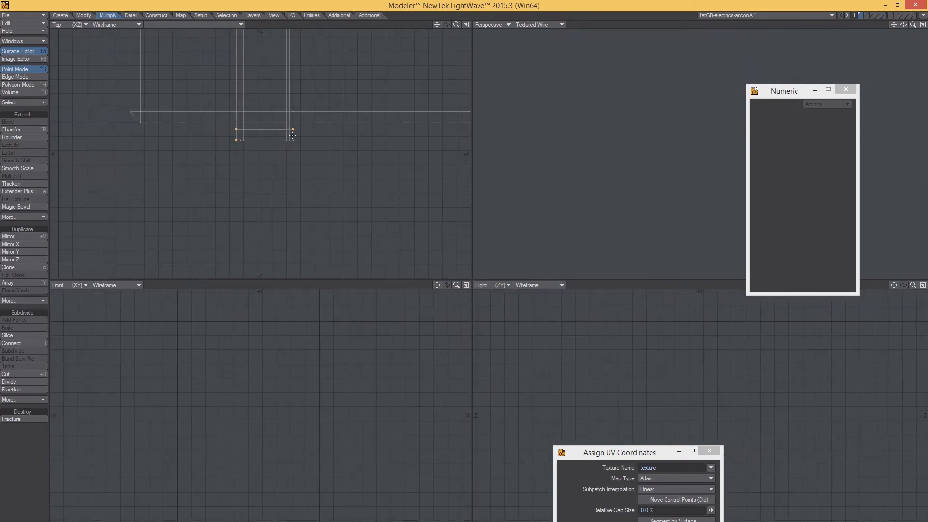
scroll(292, 177, down, 5)
scroll(249, 181, up, 5)
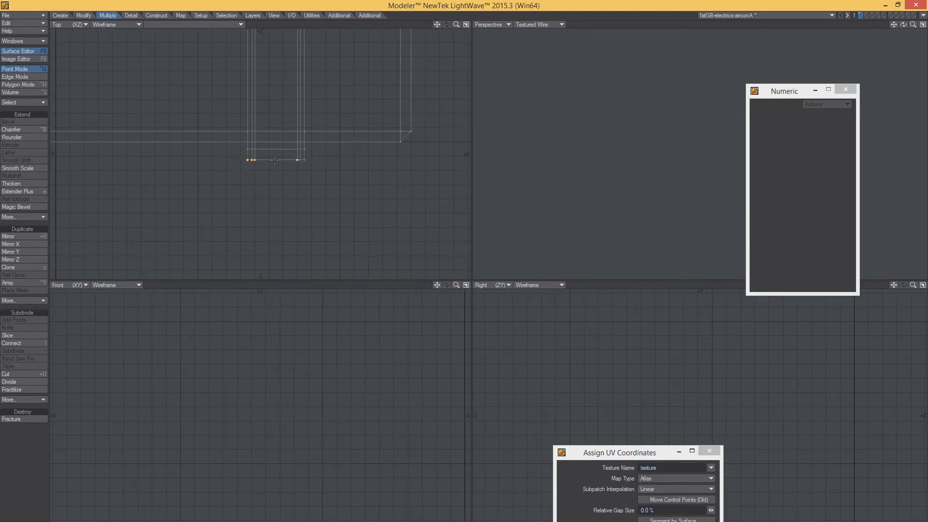
scroll(278, 208, down, 5)
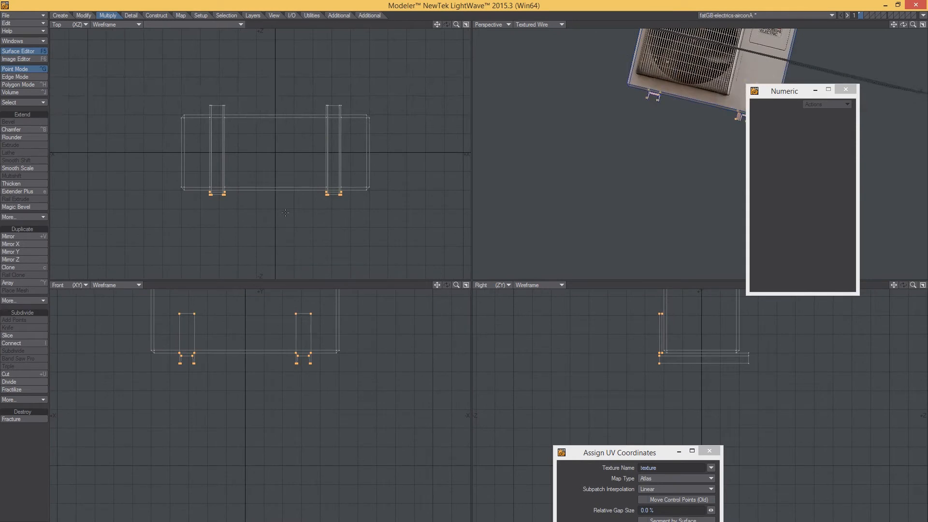
key(t)
drag(280, 193, 281, 197)
key(slash)
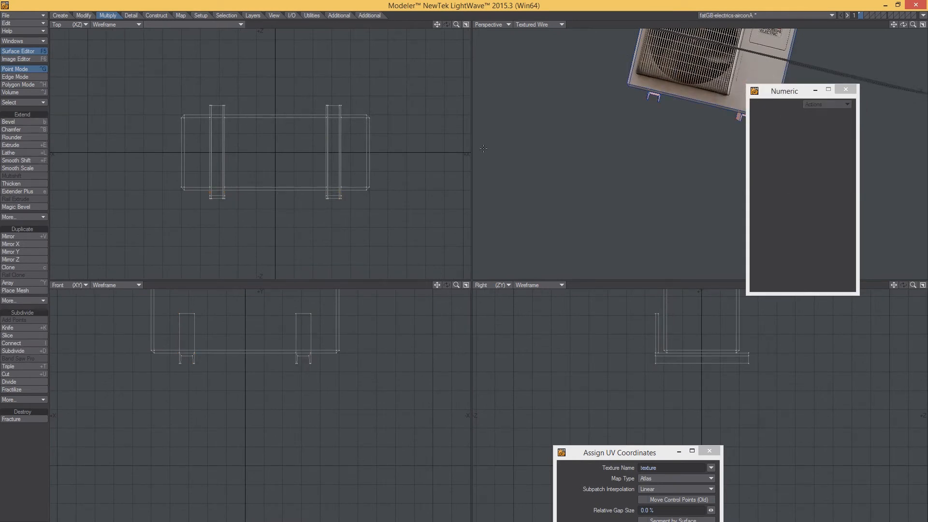
Select the grille-textured side panel polygon of the unit in polygon mode.
scroll(403, 161, down, 2)
alt+drag(629, 136, 561, 105)
mouse_move(677, 116)
alt+mouse_down()
mouse_move(611, 149)
mouse_move(693, 88)
mouse_move(695, 111)
alt+mouse_up()
key(ctrl+h)
click(690, 77)
alt+shift+drag(695, 110, 667, 169)
alt+drag(667, 169, 677, 116)
ctrl+alt+drag(678, 116, 711, 146)
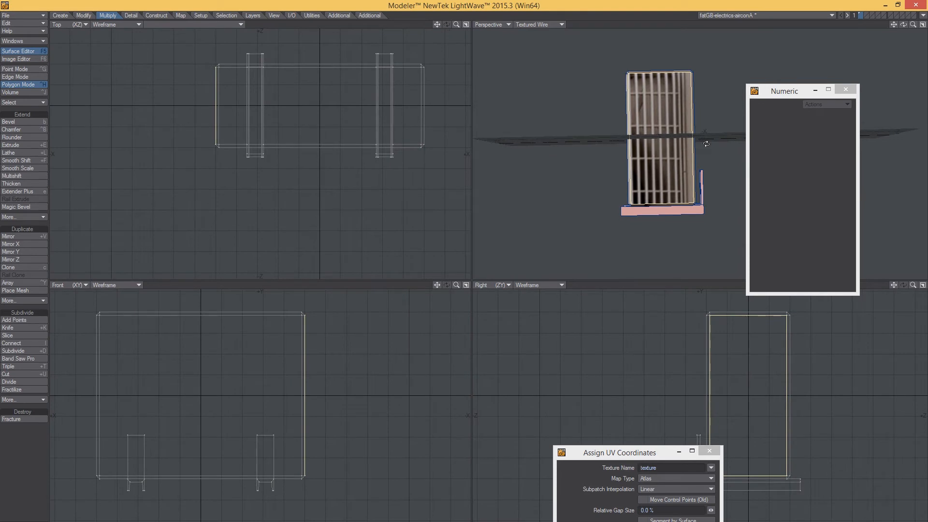
Show the UV texture over the fatGB-T-electrics-airconA-512.psd image and hide everything except the side panel.
click(56, 24)
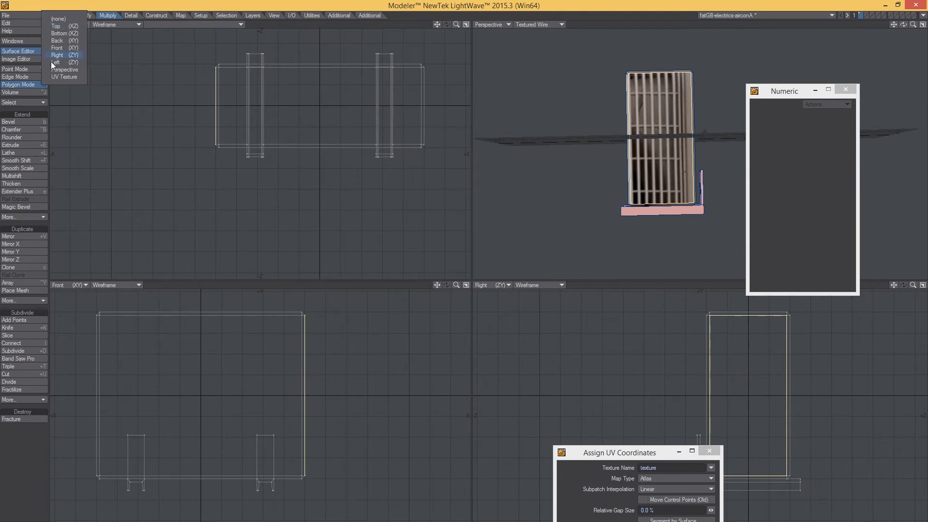
click(57, 78)
click(192, 24)
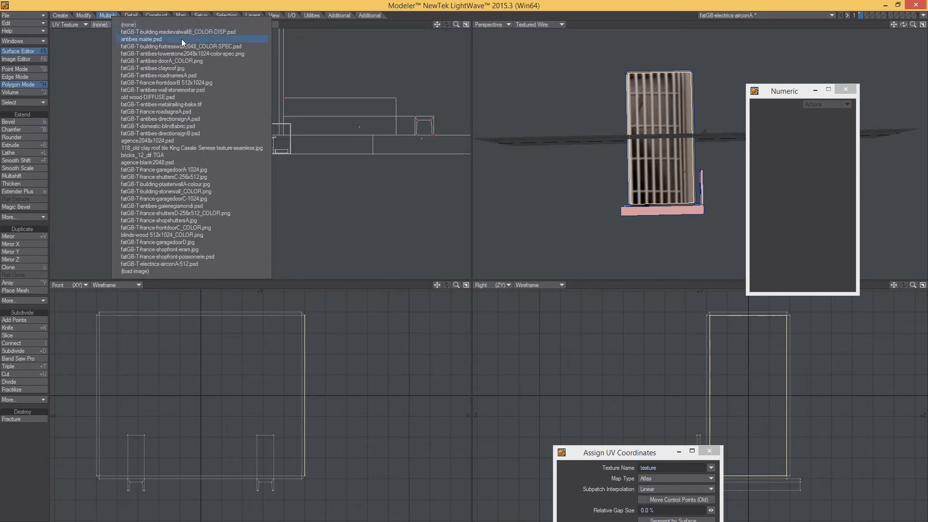
click(147, 264)
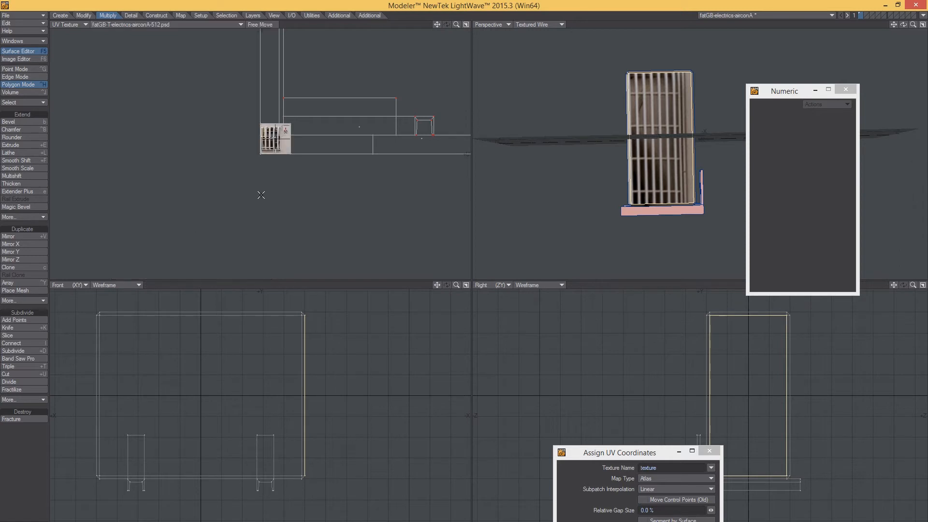
ctrl+alt+drag(320, 140, 335, 126)
alt+drag(335, 127, 330, 161)
key(equal)
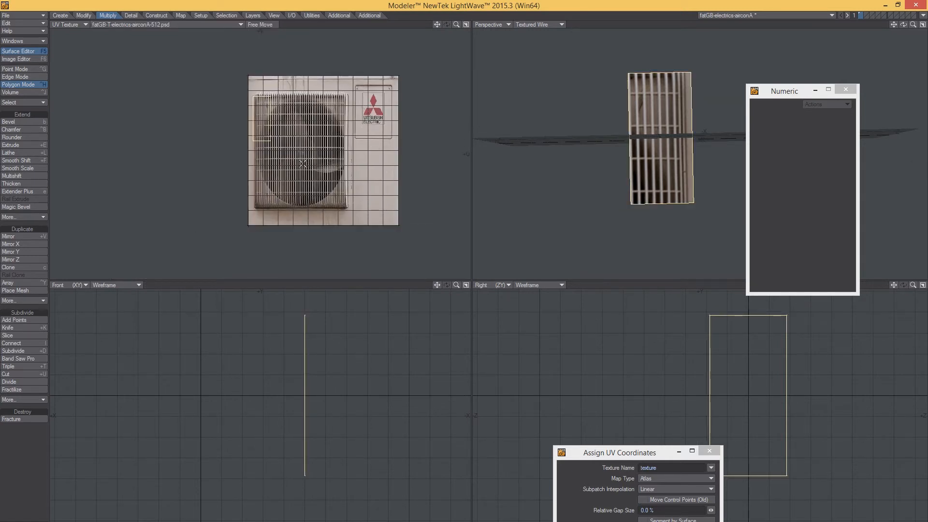
Move the side panel's UVs 440 mm in X and -170 mm in Y over the fan grille, and stretch them taller.
key(t)
drag(274, 156, 340, 181)
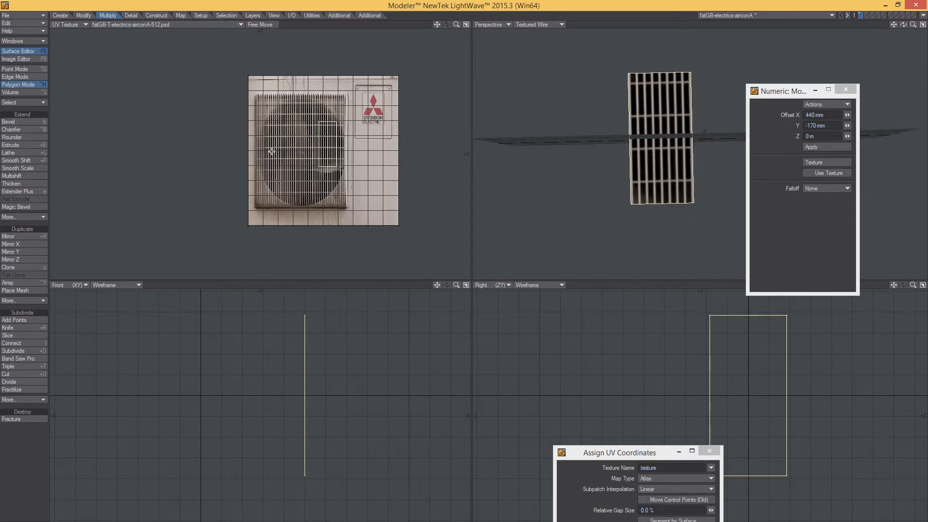
key(h)
drag(327, 144, 331, 101)
key(t)
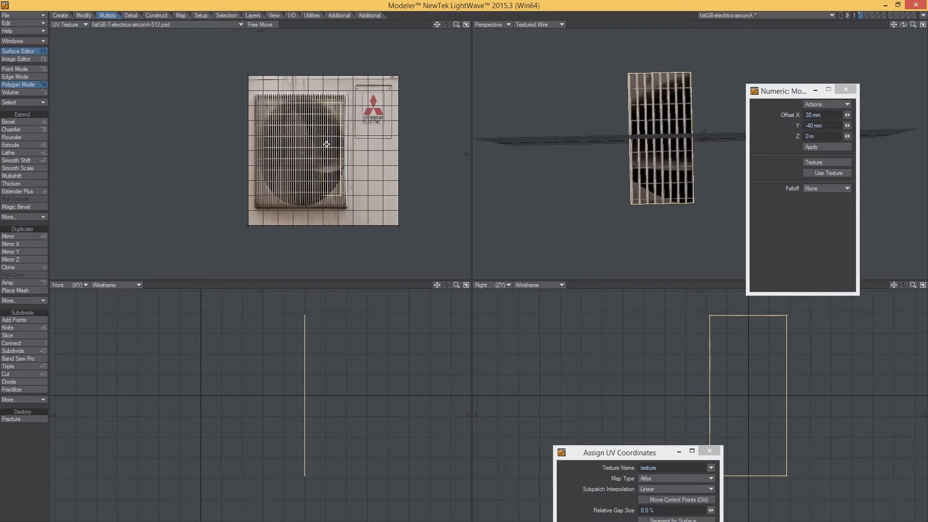
Widen the side panel's UVs, move them over the left part of the grille image, and stretch them 139% vertically.
key(h)
drag(329, 145, 415, 145)
key(t)
drag(329, 144, 272, 127)
key(h)
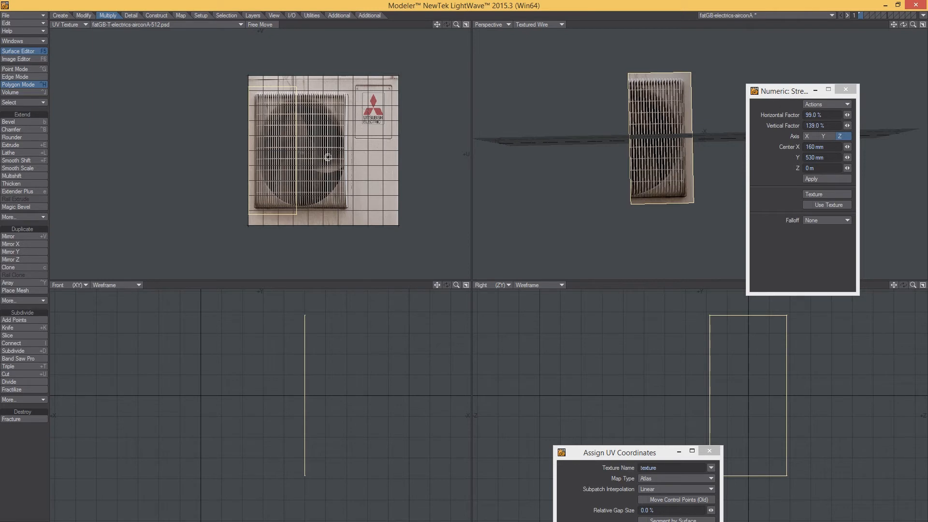
key(space)
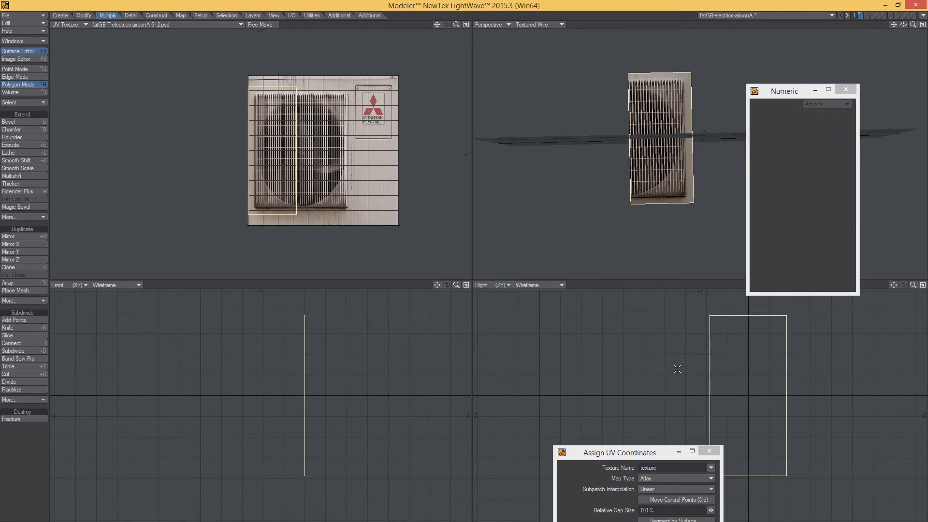
Knife the side panel horizontally near its upper edge and at Y -240 mm near its lower edge.
key(a)
key(shift+k)
drag(602, 346, 641, 408)
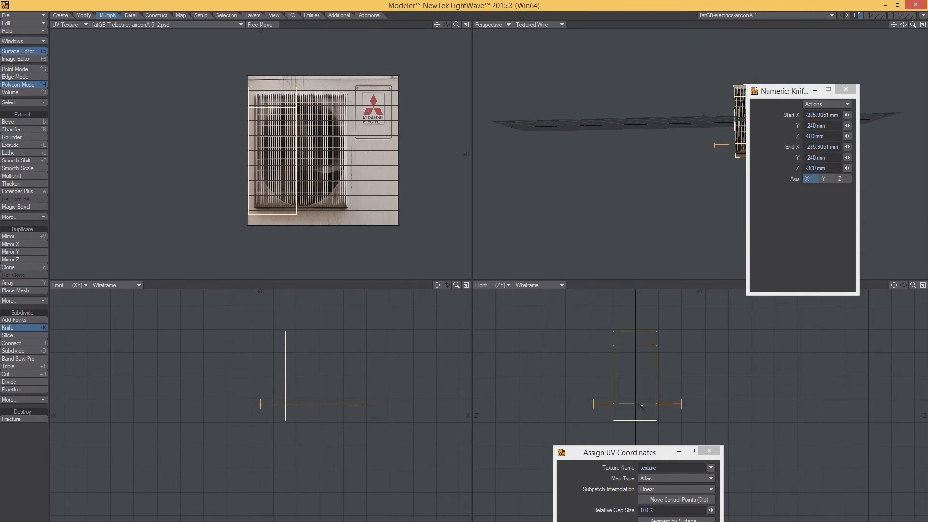
key(space)
Select the side panel's middle section and knife it vertically near both sides to form a central rectangle.
click(616, 337)
key(shift+k)
drag(624, 340, 630, 421)
drag(625, 380, 650, 381)
key(space)
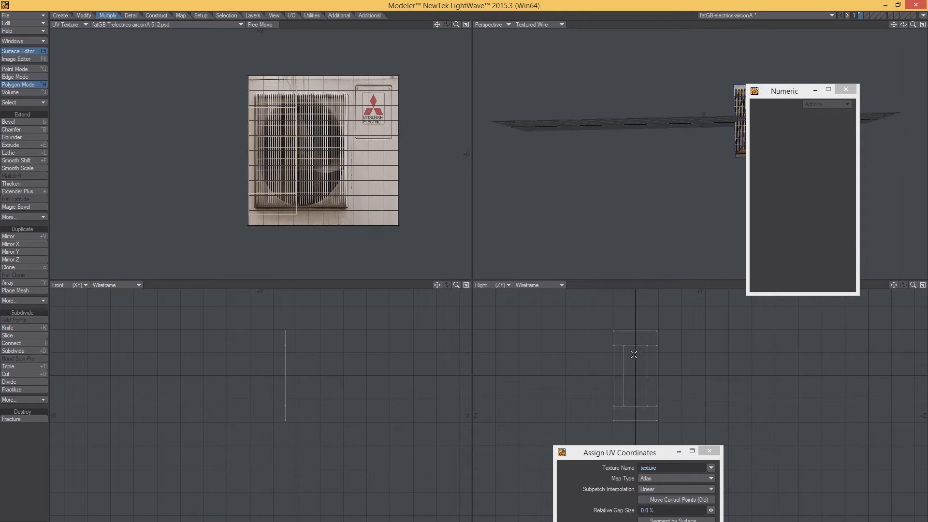
Select the whole divided side panel, move its UVs onto the plain casing area and scale them to 74% by 53%.
scroll(683, 173, down, 1)
alt+shift+drag(683, 173, 563, 190)
click(615, 140)
key(bracketright)
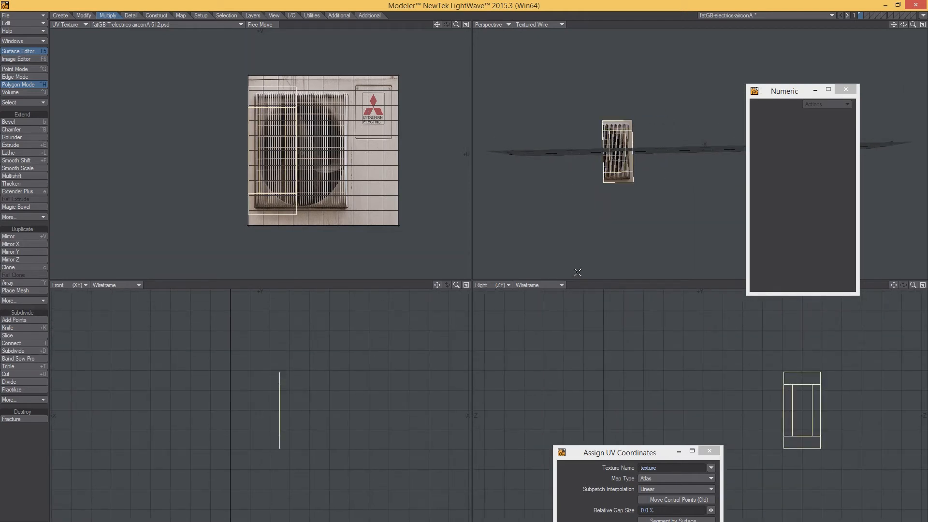
alt+drag(593, 118, 491, 147)
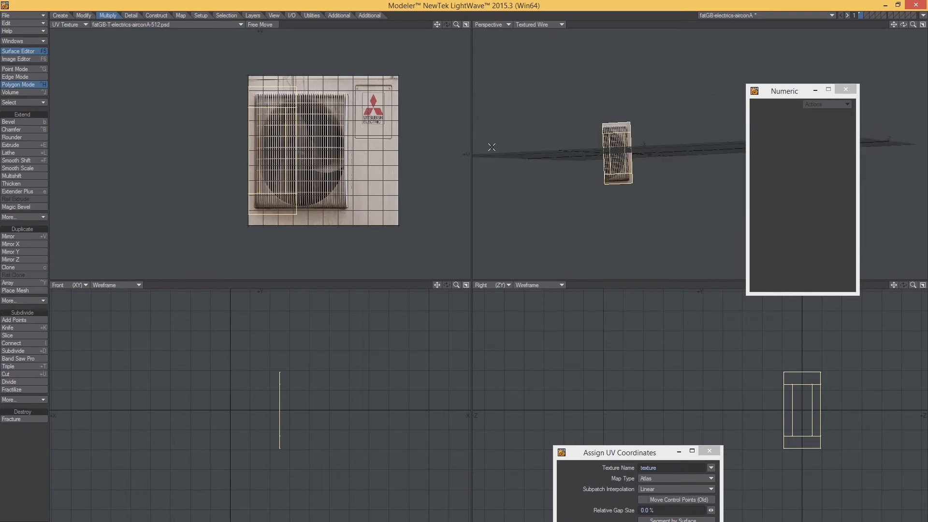
key(t)
drag(285, 136, 361, 165)
key(h)
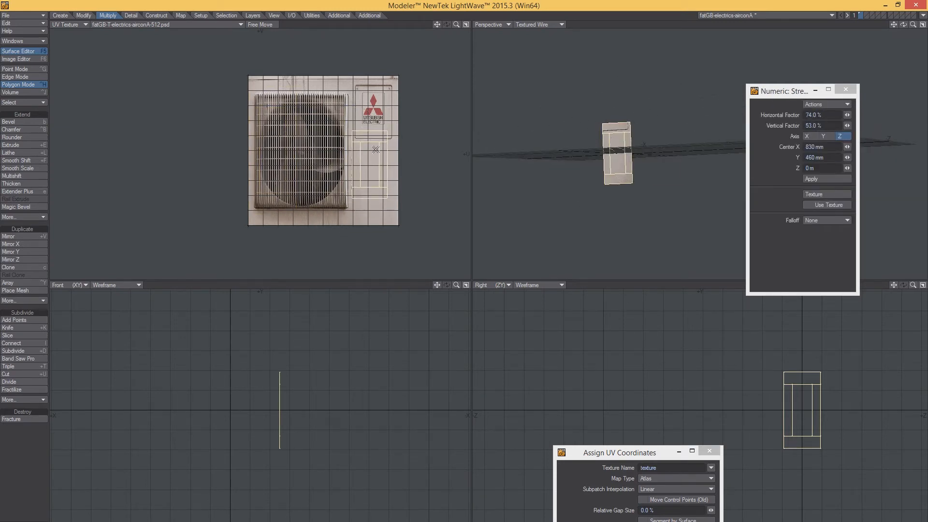
key(space)
key(slash)
Unweld the side panel's central polygon and move its UVs -460 mm in X and 170 mm in Y over the fan grille.
click(616, 155)
key(t)
drag(328, 160, 259, 133)
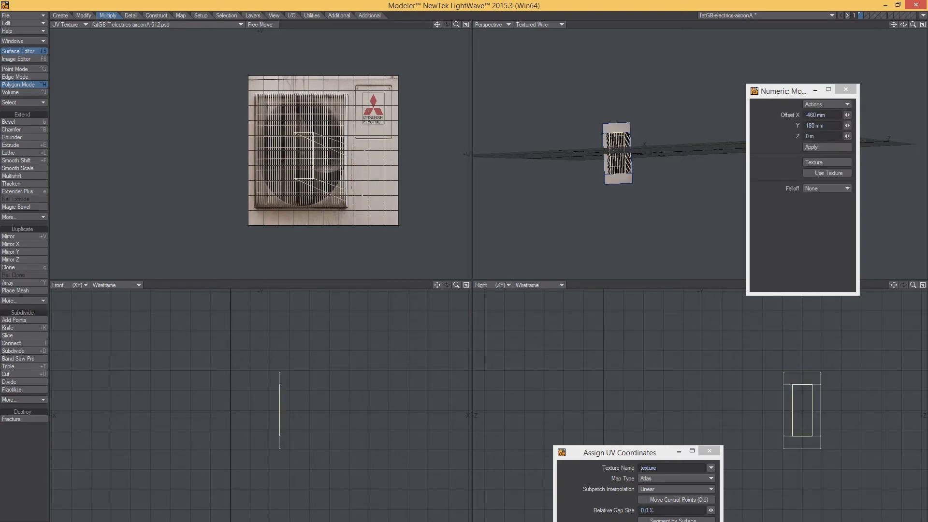
key(u)
drag(374, 188, 305, 163)
ctrl+alt+drag(623, 157, 563, 151)
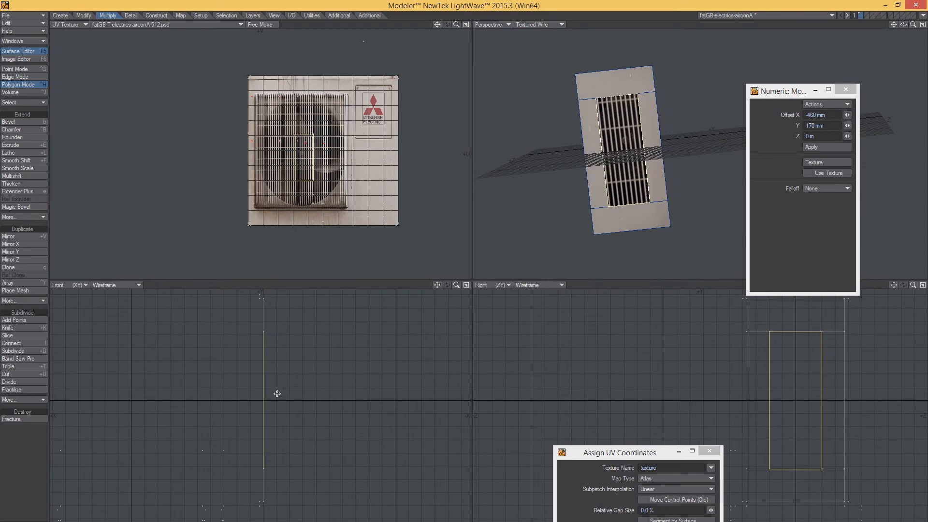
Bevel the central grille polygon into the side panel with a 40 mm shift and 25 mm inset.
key(b)
drag(288, 383, 283, 374)
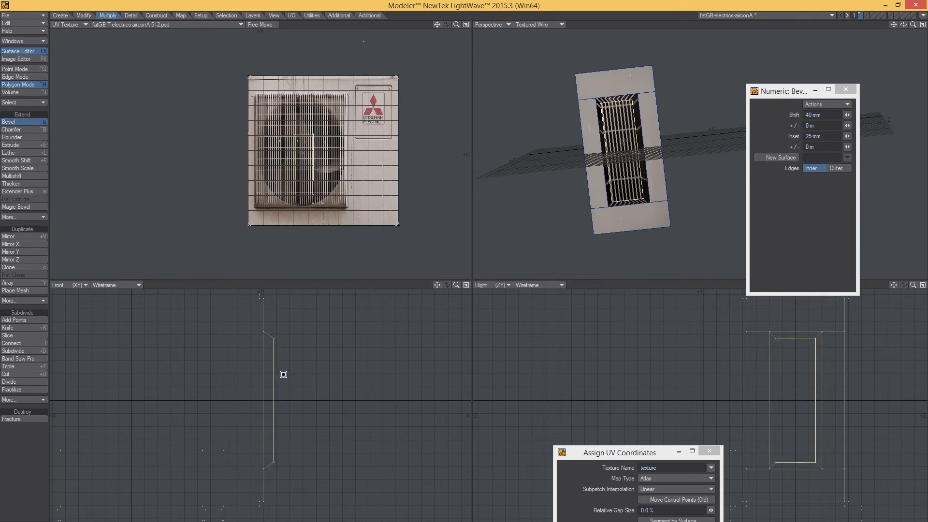
alt+drag(638, 124, 663, 138)
key(space)
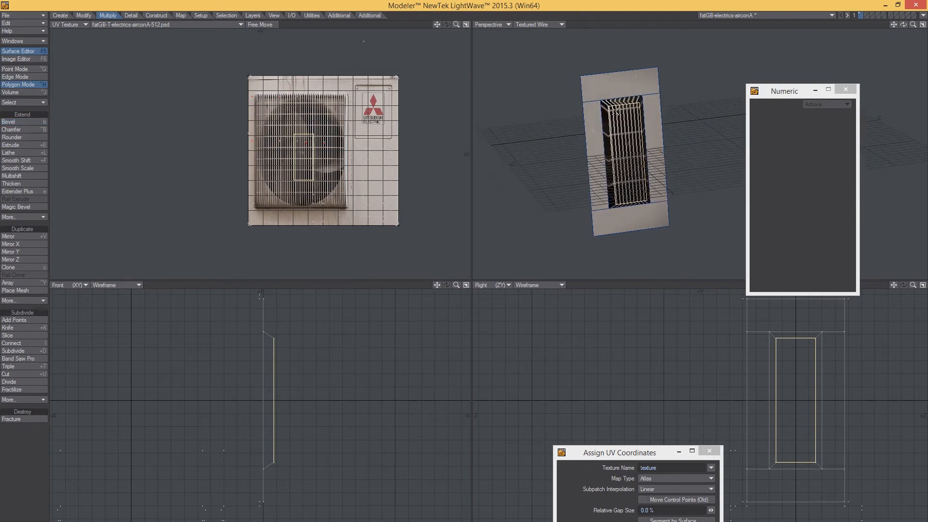
Select all connected recess polygons and move their UVs 450 mm in X and -100 mm in Y onto the plain casing.
key(shift+])
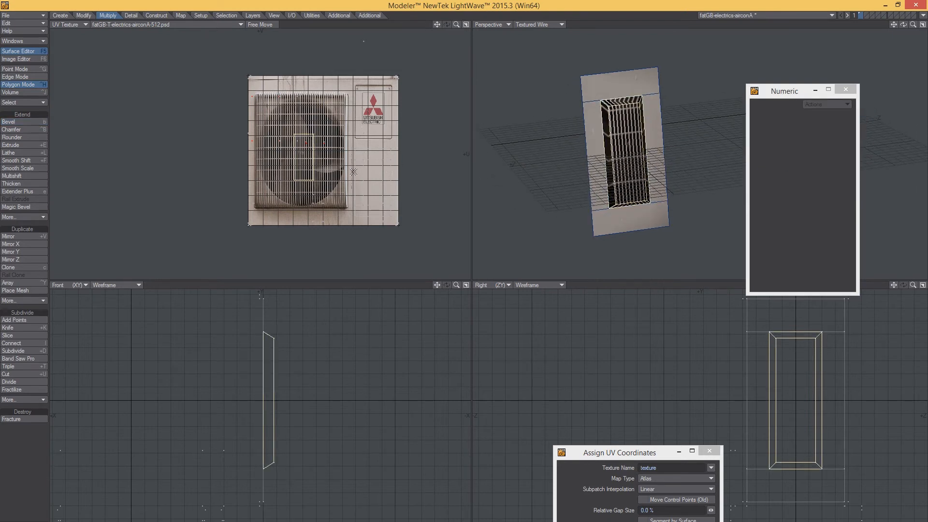
key(t)
drag(304, 157, 372, 172)
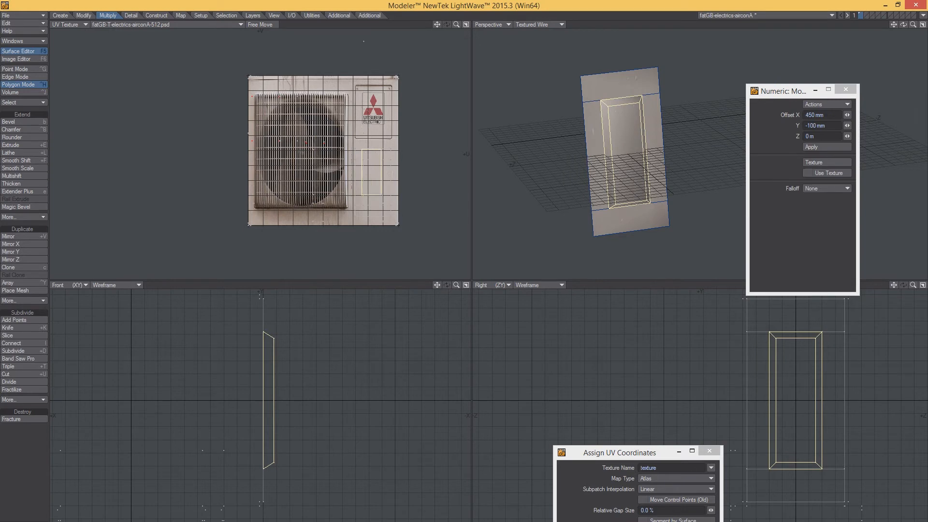
Unweld the recess's inner polygon and move its UVs back over the fan grille.
key(/)
click(617, 130)
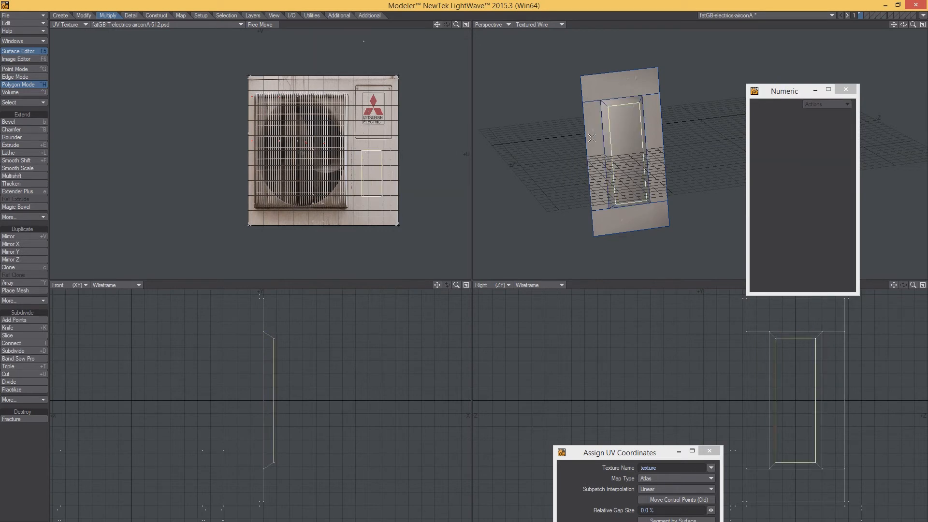
key(ctrl+u)
key(t)
drag(423, 183, 354, 168)
key(/)
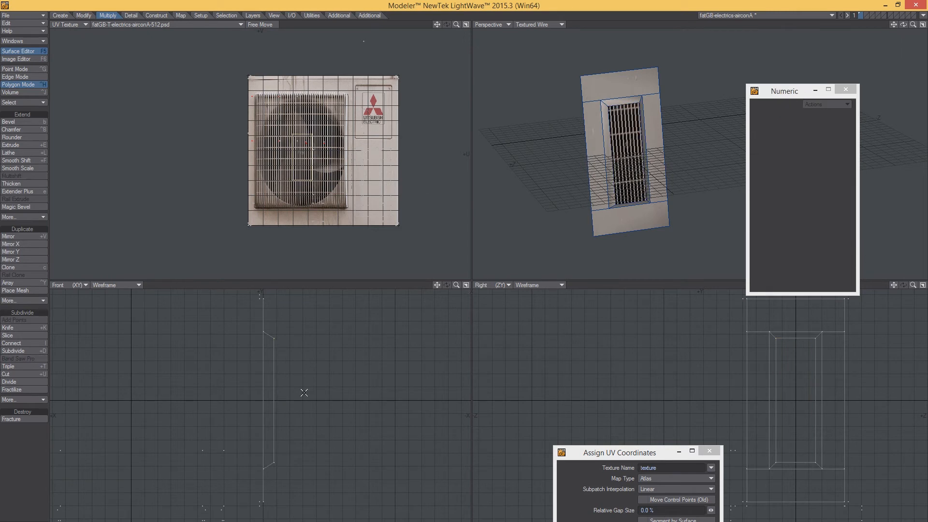
Select the upper row of points around the recess and move them up 60 mm.
key(a)
key(ctrl+g)
right_drag(284, 328, 257, 330)
key(t)
drag(258, 331, 258, 317)
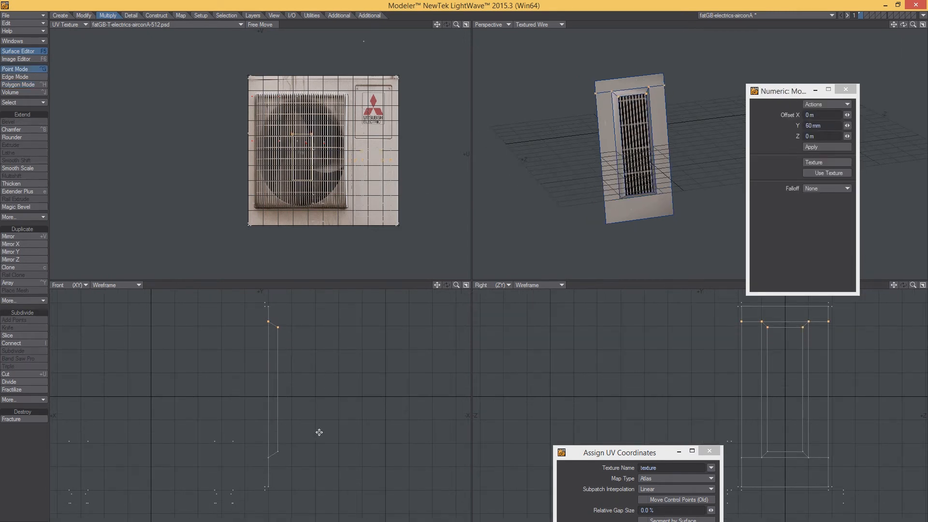
key(/)
Select the lower row of points around the recess and move them down towards the panel's lower edge.
right_drag(285, 440, 284, 439)
key(t)
drag(303, 426, 303, 442)
key(space)
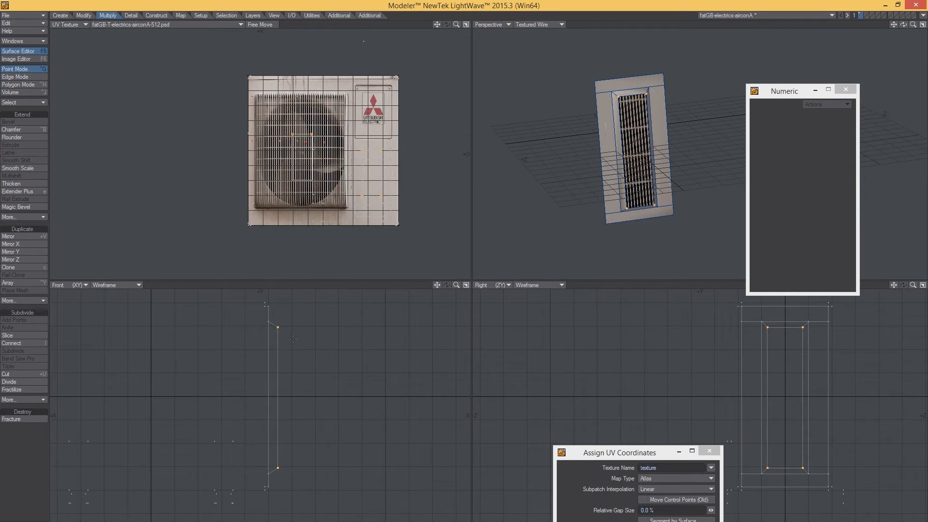
key(t)
drag(293, 339, 288, 338)
key(ctrl+z)
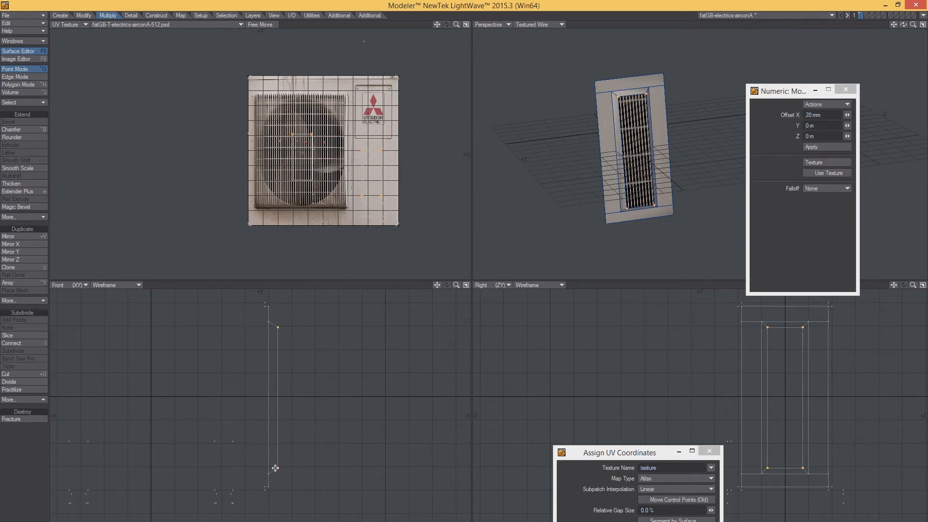
key(space)
Move the recess's four inner points 20 mm in X to make the recess shallower, and clear the selection.
key(t)
drag(297, 454, 292, 454)
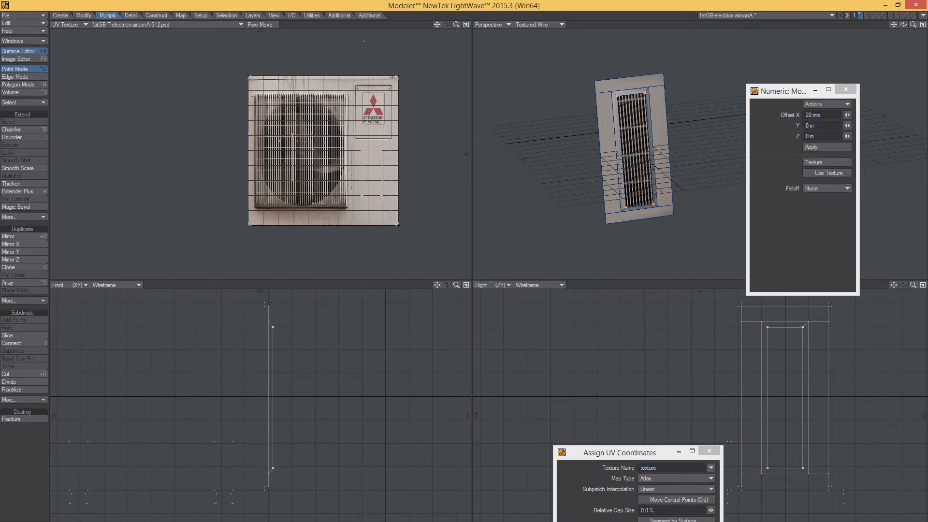
key(slash)
Unhide the rest of the air conditioning unit.
scroll(600, 152, down, 2)
alt+drag(600, 153, 619, 148)
key(backslash)
Select a casing polygon and rotate its UVs on the texture image, undoing the trial move first.
key(ctrl+h)
click(617, 144)
key(t)
drag(263, 206, 329, 156)
key(ctrl+z)
key(y)
key(space)
key(slash)
Select four polygons around the feet and brackets and delete them.
alt+drag(549, 143, 582, 131)
alt+shift+drag(583, 130, 570, 145)
ctrl+alt+drag(624, 159, 580, 162)
alt+drag(604, 165, 661, 168)
click(579, 202)
shift+click(561, 200)
ctrl+alt+drag(563, 199, 677, 160)
shift+click(645, 200)
alt+shift+drag(653, 213, 688, 94)
alt+drag(689, 94, 698, 86)
shift+click(698, 86)
key(Delete)
Select two further polygons of the unit, rotate their UVs on the texture image, and clear the selection.
alt+drag(677, 133, 623, 145)
ctrl+alt+drag(638, 155, 643, 136)
ctrl+alt+drag(628, 154, 677, 159)
click(677, 162)
shift+click(650, 199)
alt+drag(651, 193, 629, 121)
ctrl+alt+drag(643, 124, 580, 126)
alt+shift+drag(676, 159, 638, 150)
alt+drag(638, 150, 614, 167)
key(y)
drag(354, 213, 462, 216)
key(space)
key(slash)
Select the unit's large back panel, move and stretch its UVs over the fan grille on the texture image, and deselect it.
mouse_move(596, 156)
alt+mouse_down()
mouse_move(615, 160)
mouse_move(610, 167)
alt+mouse_up()
ctrl+alt+drag(610, 167, 643, 167)
alt+shift+drag(604, 160, 623, 186)
click(618, 192)
drag(614, 453, 613, 401)
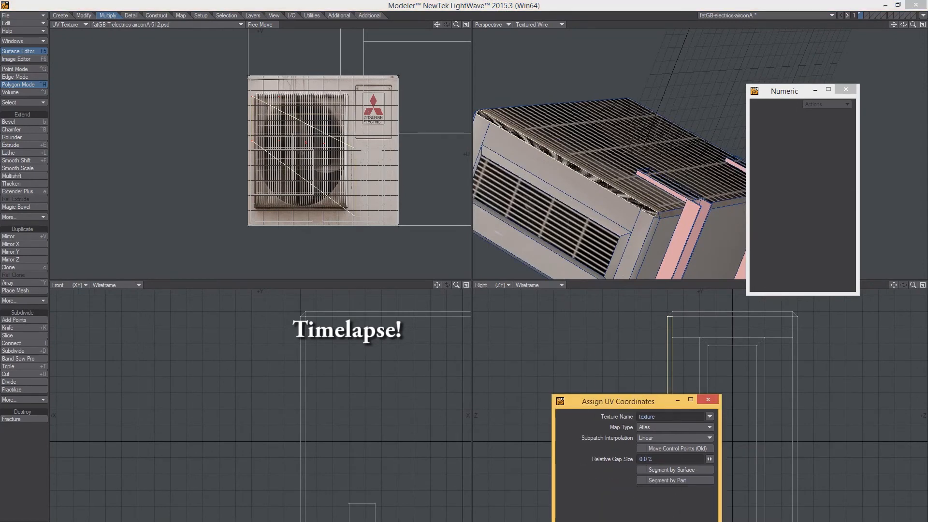
key(t)
drag(267, 168, 370, 193)
key(h)
key(t)
key(slash)
alt+drag(638, 200, 594, 186)
mouse_move(594, 186)
ctrl+alt+mouse_down()
mouse_move(573, 186)
mouse_move(588, 174)
ctrl+alt+mouse_up()
click(586, 174)
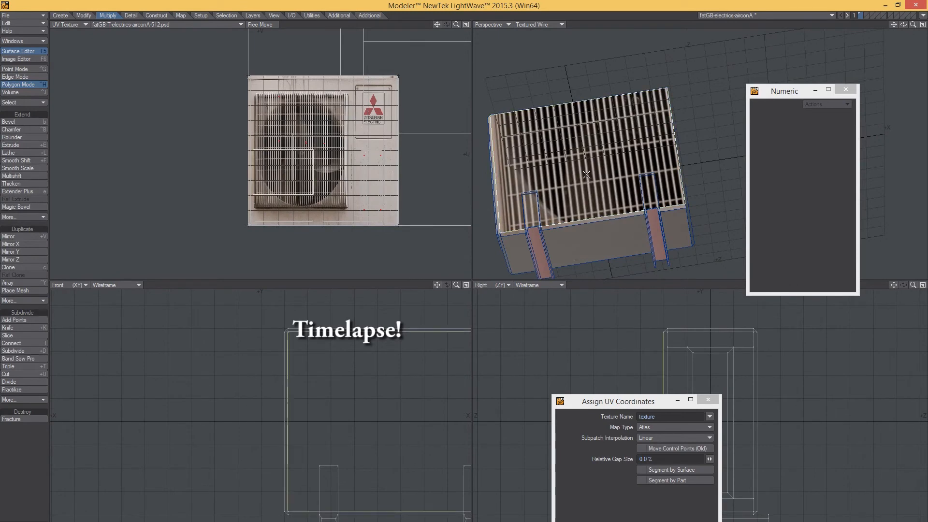
key(slash)
Select the thin strip along the casing's bottom edge, move and rotate its UVs along the texture's lower edge, and deselect it.
alt+drag(600, 160, 665, 131)
scroll(663, 138, up, 3)
click(687, 173)
key(t)
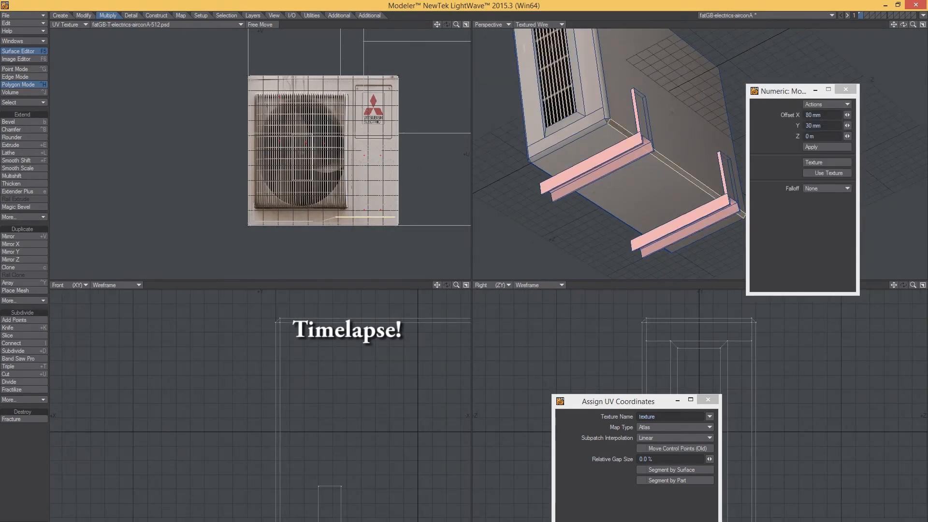
key(space)
alt+drag(604, 182, 641, 175)
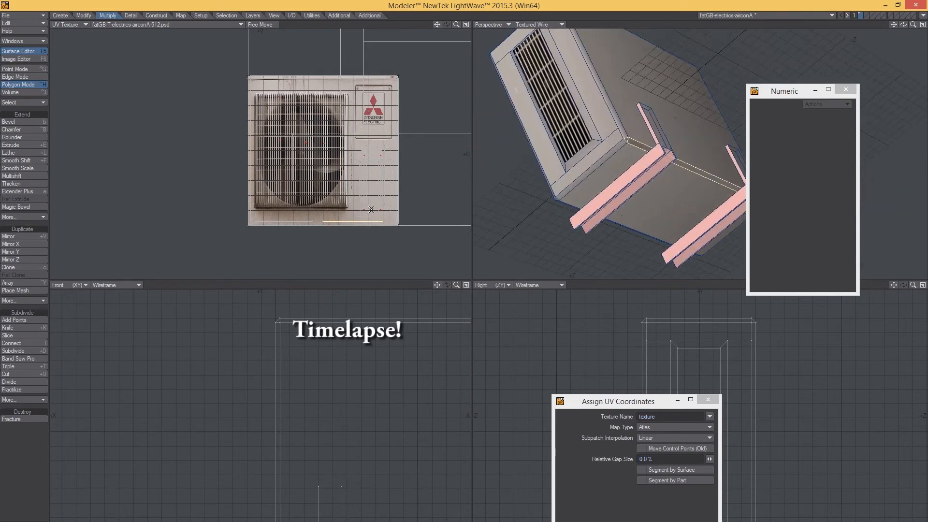
key(y)
mouse_move(370, 222)
mouse_down()
mouse_move(411, 222)
mouse_move(372, 216)
mouse_up()
key(t)
key(y)
click(373, 216)
key(slash)
Select the polygons of the recessed side grille and its surrounding side panel and mirror them across X to the opposite side.
alt+drag(599, 133, 638, 123)
key(comma)
key(comma)
alt+drag(340, 429, 246, 393)
click(321, 342)
click(321, 431)
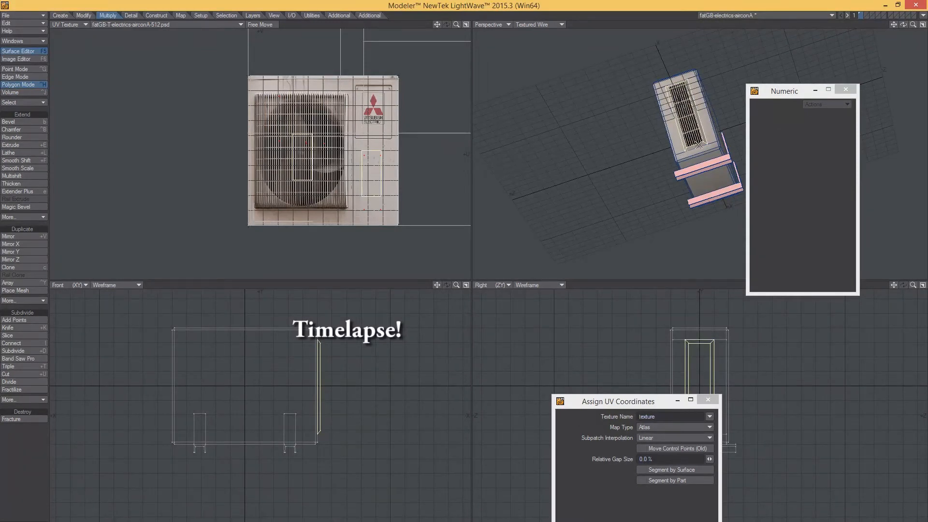
shift+click(701, 164)
ctrl+alt+drag(674, 140, 725, 167)
shift+click(682, 111)
shift+click(686, 213)
shift+click(641, 102)
shift+click(677, 145)
click(8, 244)
Clear the polygon selection and close the Numeric window.
alt+drag(624, 145, 677, 145)
ctrl+alt+drag(658, 145, 651, 183)
key(space)
key(space)
key(space)
key(slash)
key(a)
click(846, 89)
mouse_move(653, 140)
alt+mouse_down()
mouse_move(692, 140)
mouse_move(685, 81)
mouse_move(731, 172)
mouse_move(652, 144)
mouse_move(669, 141)
alt+mouse_up()
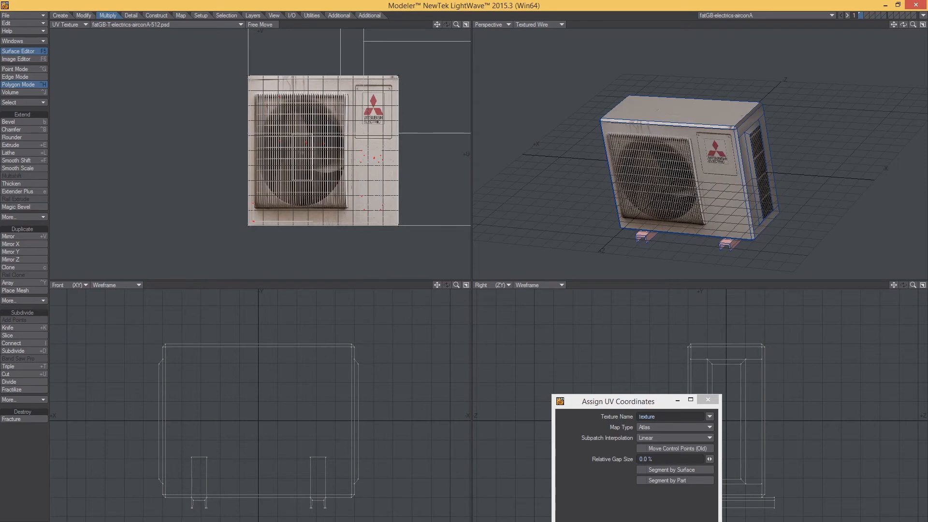
Make the empty second layer active with the air conditioner as background, and change the UV viewport to a Top view.
click(865, 14)
click(861, 16)
alt+drag(650, 155, 587, 117)
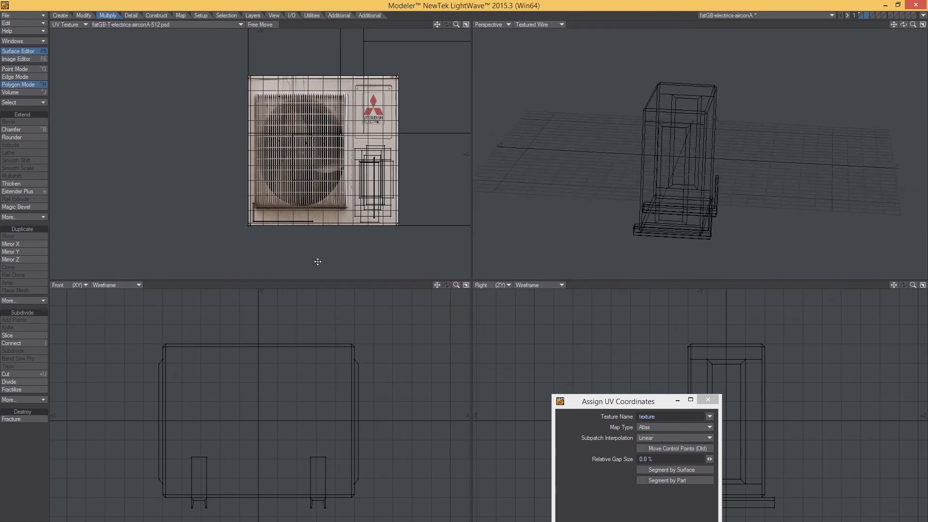
click(65, 21)
click(63, 14)
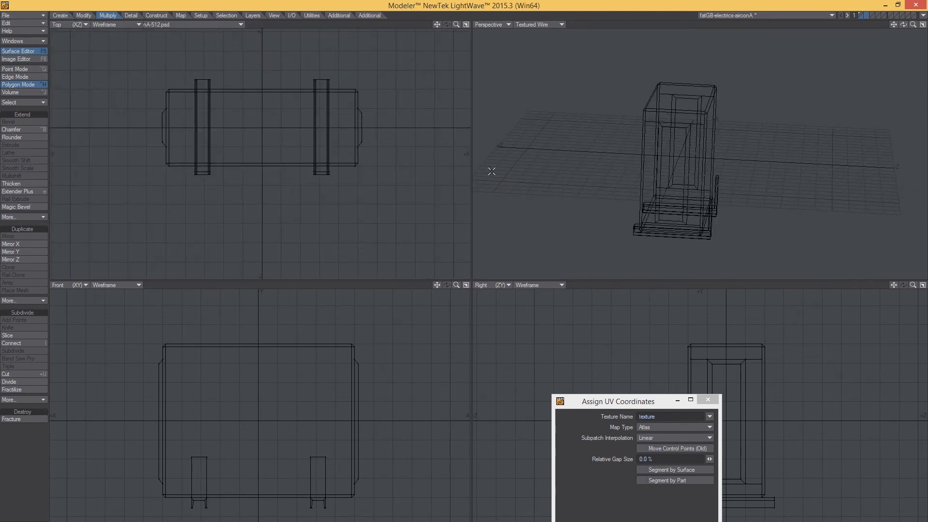
Create a box enclosing the whole unit and its feet, 1.04 m wide, 860 mm high and 495 mm deep.
key(n)
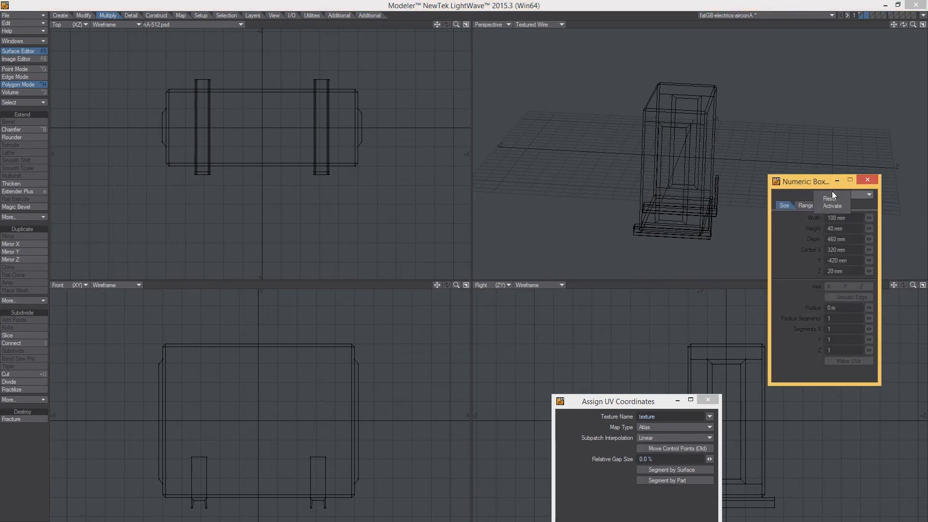
click(832, 207)
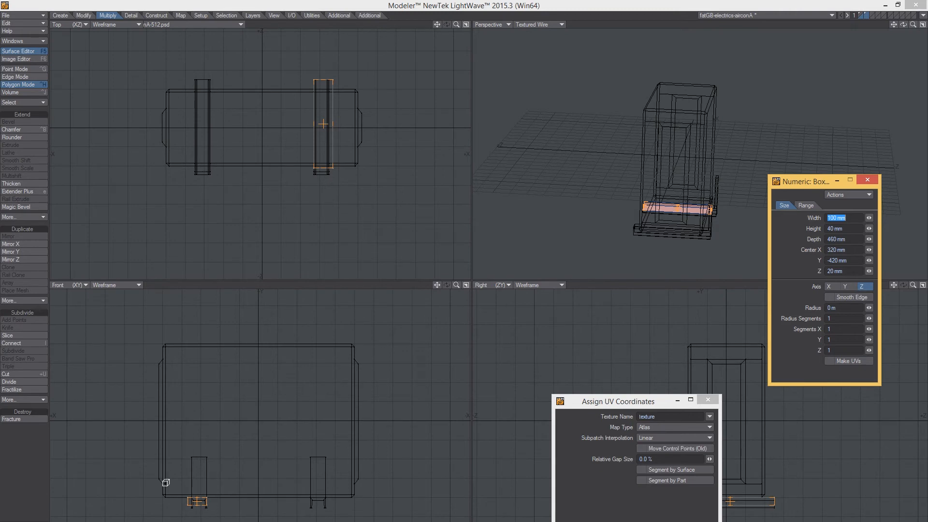
drag(202, 496, 358, 344)
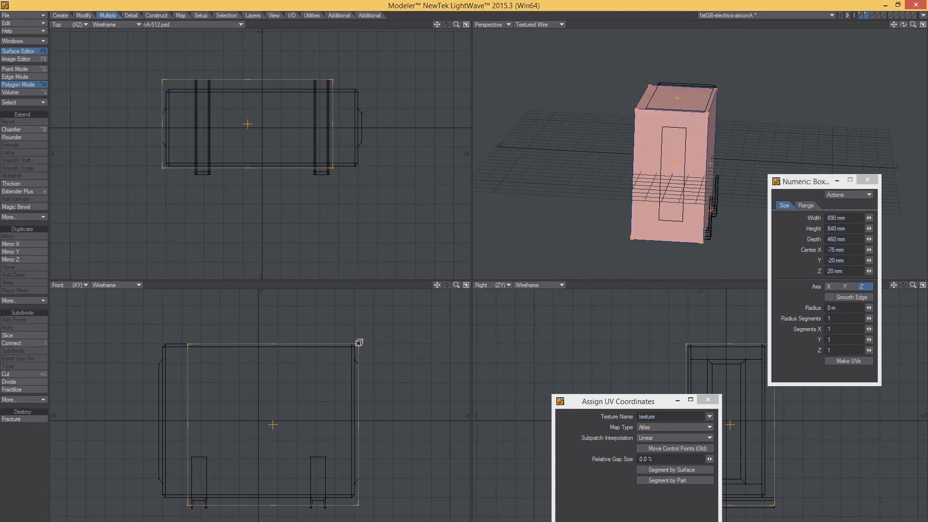
drag(183, 501, 160, 509)
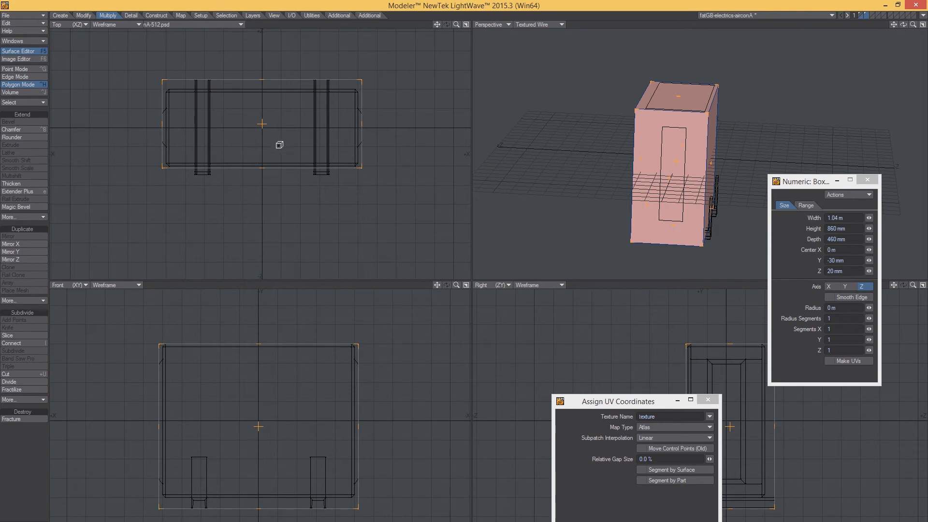
drag(255, 168, 78, 196)
scroll(263, 172, up, 6)
scroll(261, 176, up, 4)
scroll(329, 162, down, 4)
alt+drag(266, 43, 314, 145)
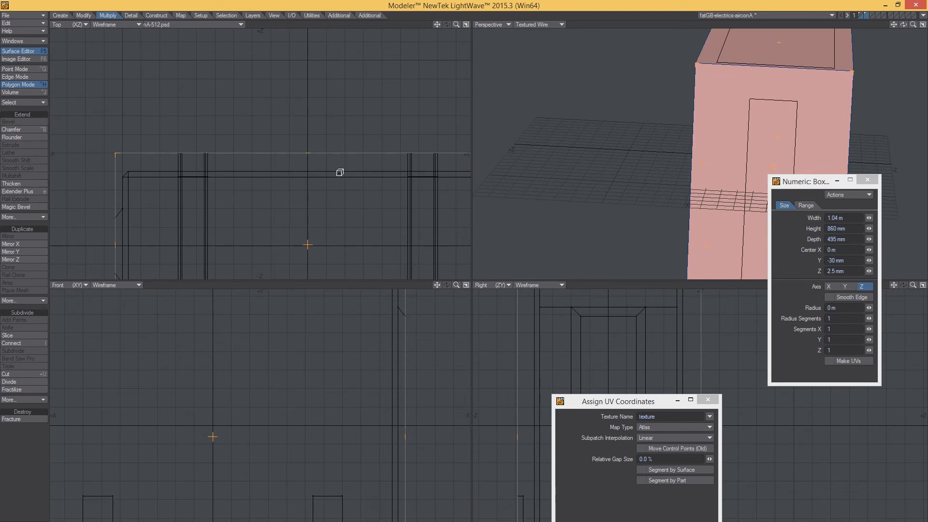
key(a)
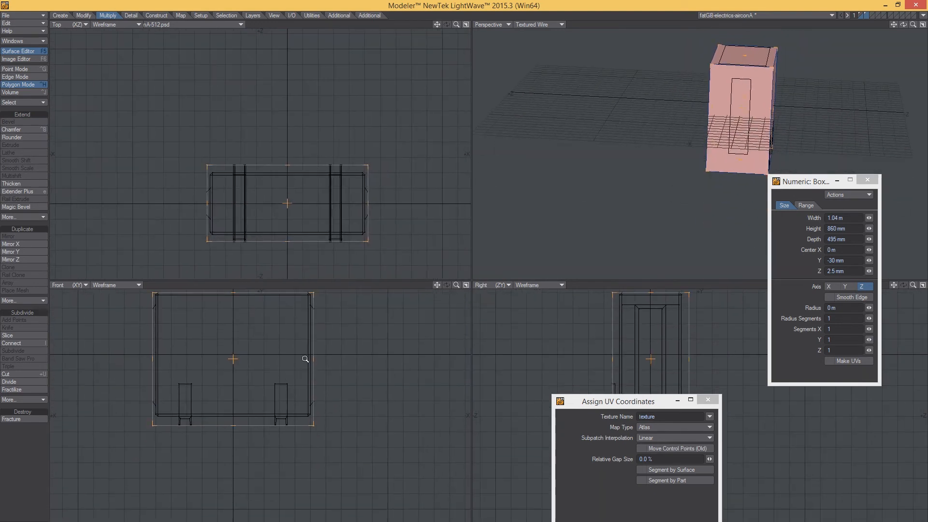
key(space)
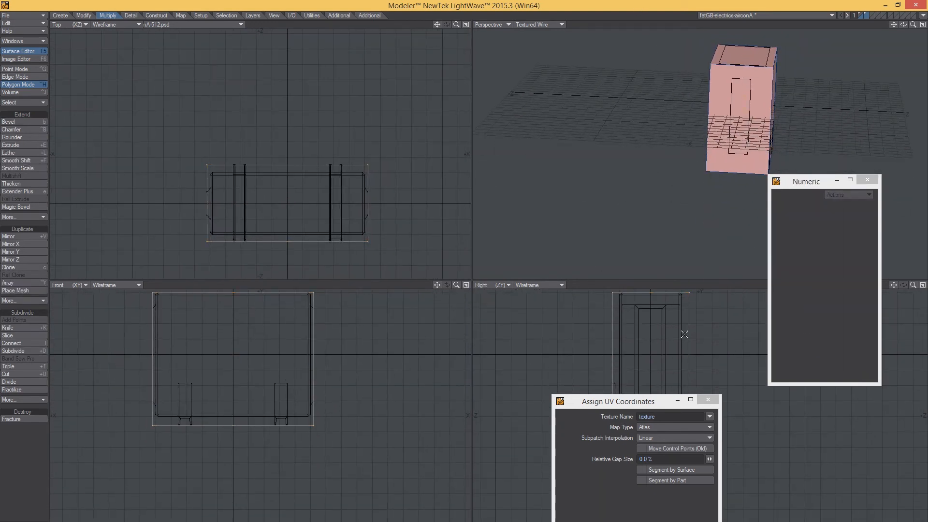
Name the unit's layer airconA and the enclosing box's layer UCX_airconA.
key(F7)
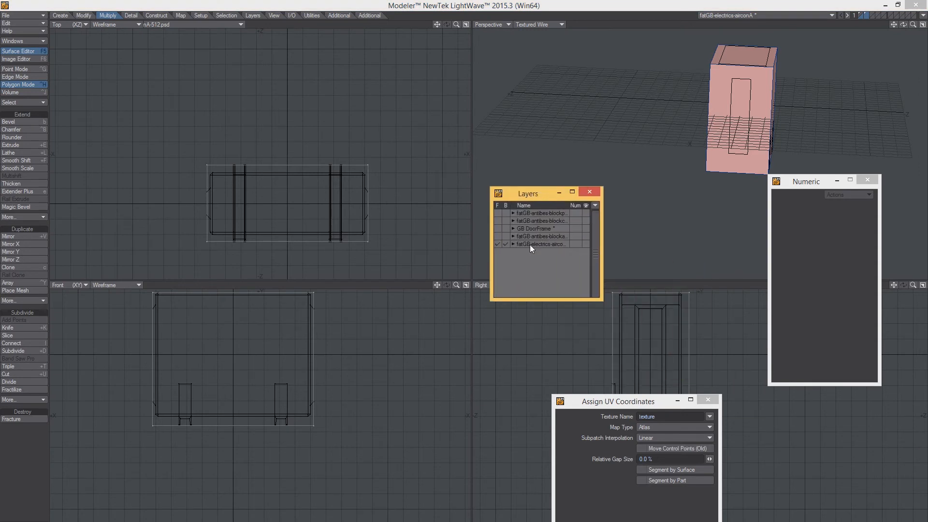
click(512, 244)
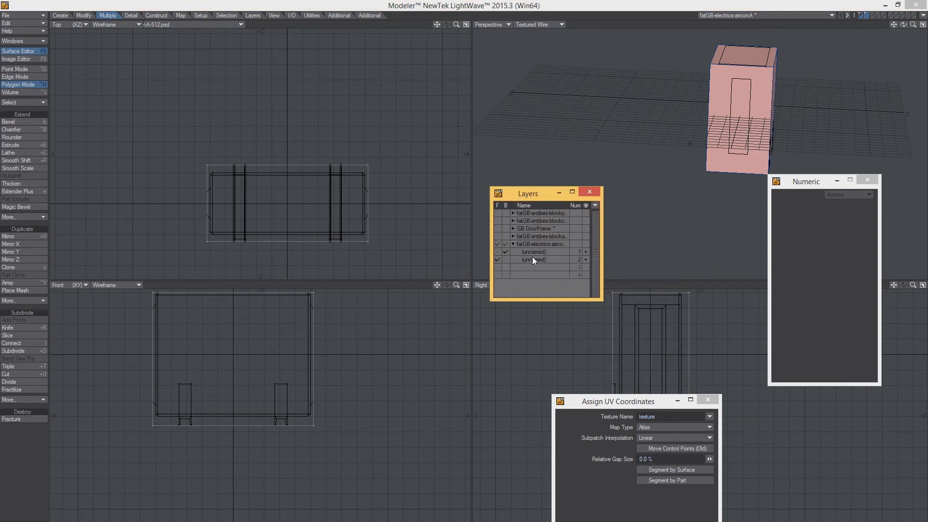
double_click(535, 251)
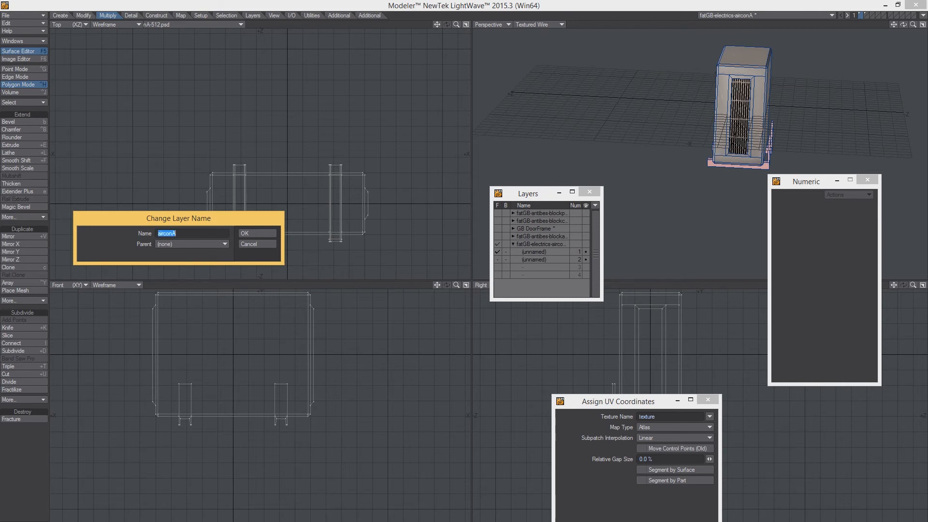
key(Return)
double_click(529, 260)
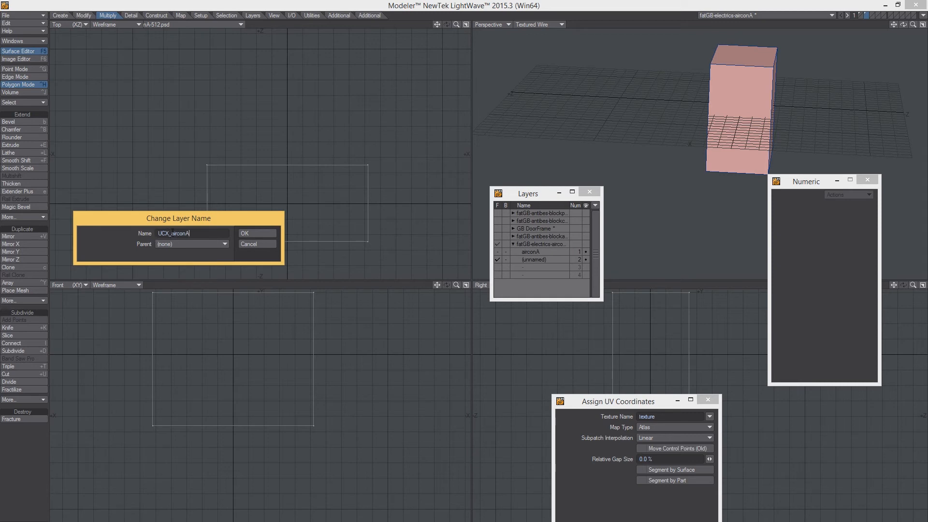
click(248, 233)
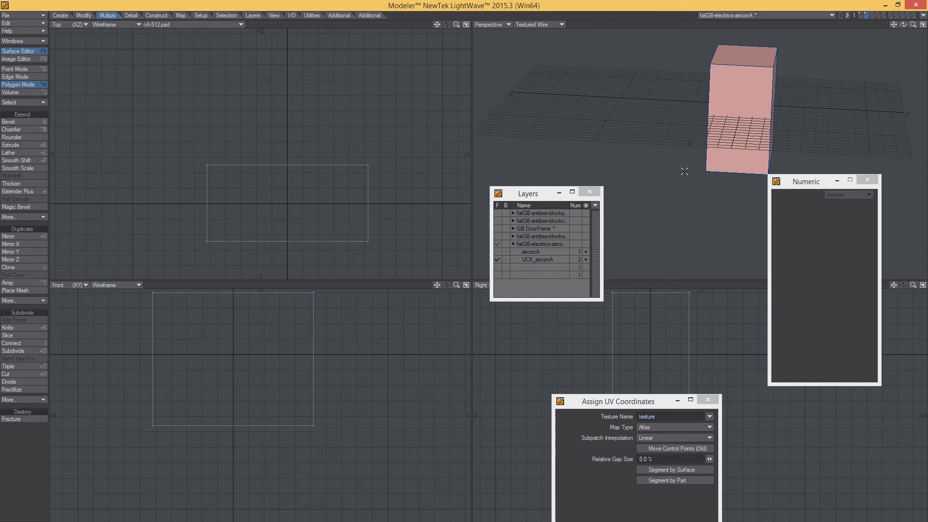
Compare the airconA layer with the enclosing box in the background, and show the airconA layer alone.
mouse_move(654, 174)
ctrl+alt+mouse_down()
mouse_move(602, 170)
mouse_move(566, 120)
mouse_move(704, 64)
mouse_move(671, 173)
mouse_move(689, 196)
mouse_move(684, 184)
mouse_move(617, 182)
mouse_move(632, 129)
mouse_move(659, 178)
mouse_move(787, 176)
mouse_move(789, 150)
mouse_move(690, 216)
mouse_move(645, 168)
ctrl+alt+mouse_up()
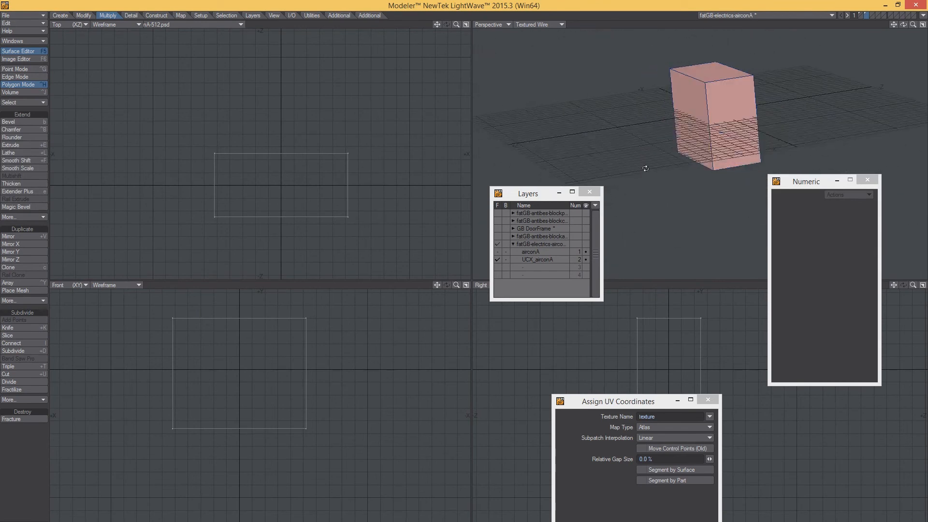
click(860, 15)
click(867, 16)
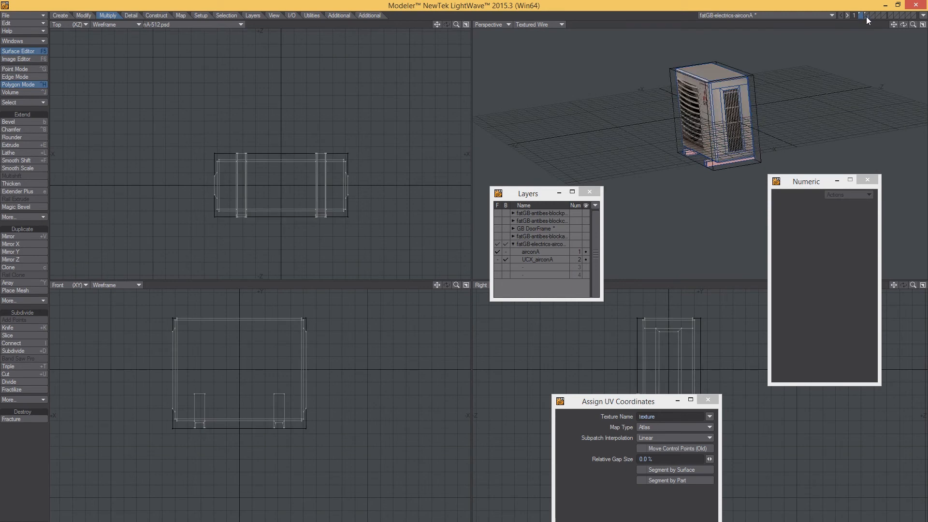
alt+drag(754, 73, 711, 126)
click(862, 17)
alt+drag(701, 111, 706, 139)
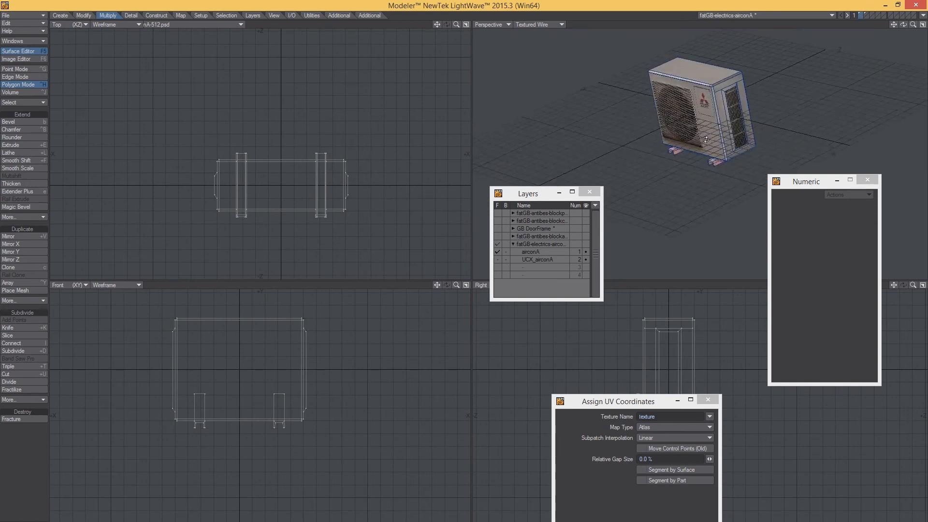
Assign Atlas UV coordinates to the lightmap UV map with a relative gap size of 200%.
click(710, 416)
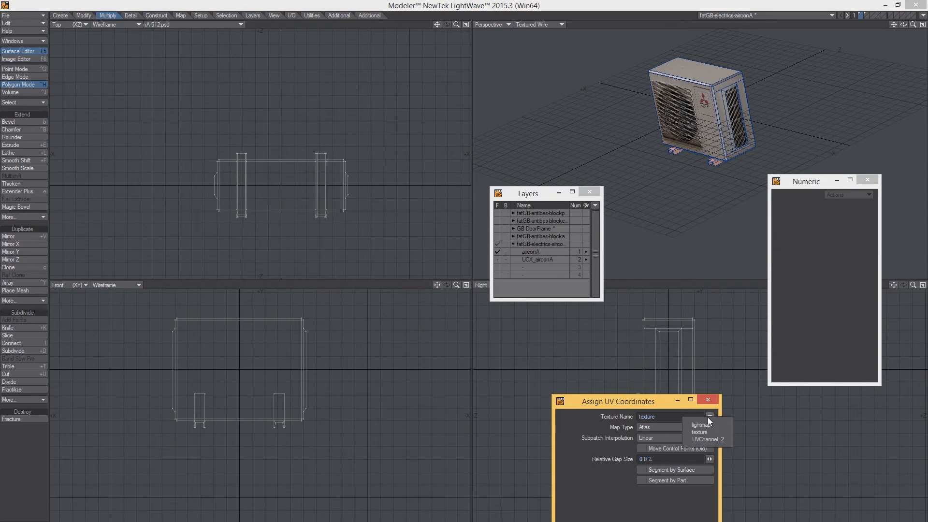
click(703, 426)
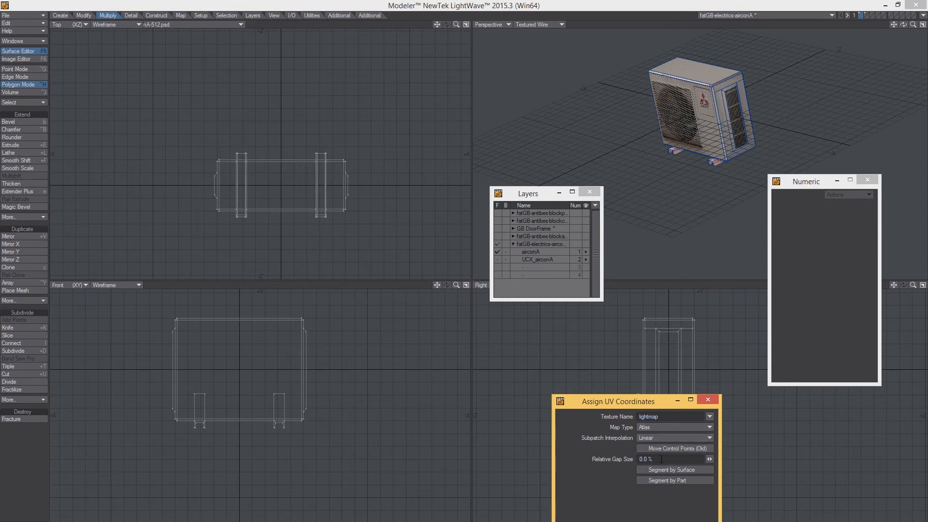
text(20)
Change the Top viewport to UV Texture and set its backdrop image to none.
click(62, 24)
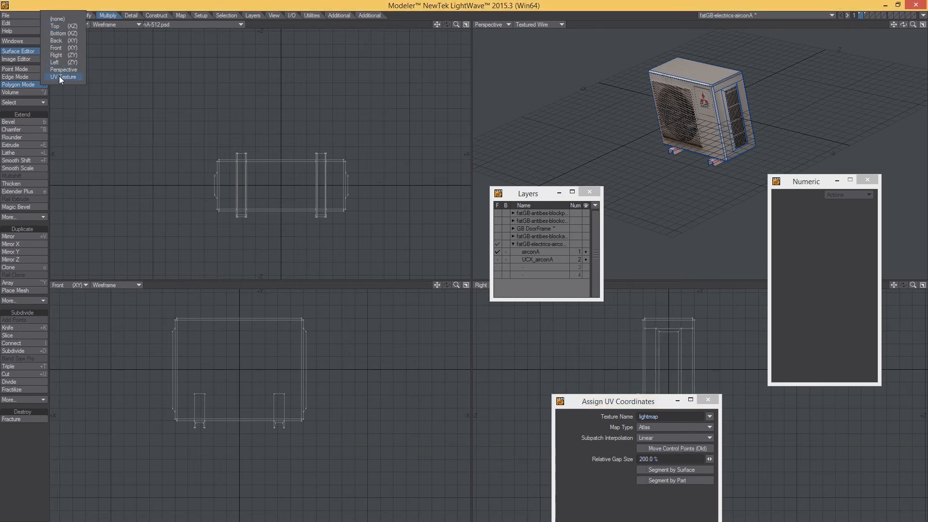
click(64, 77)
scroll(266, 152, up, 3)
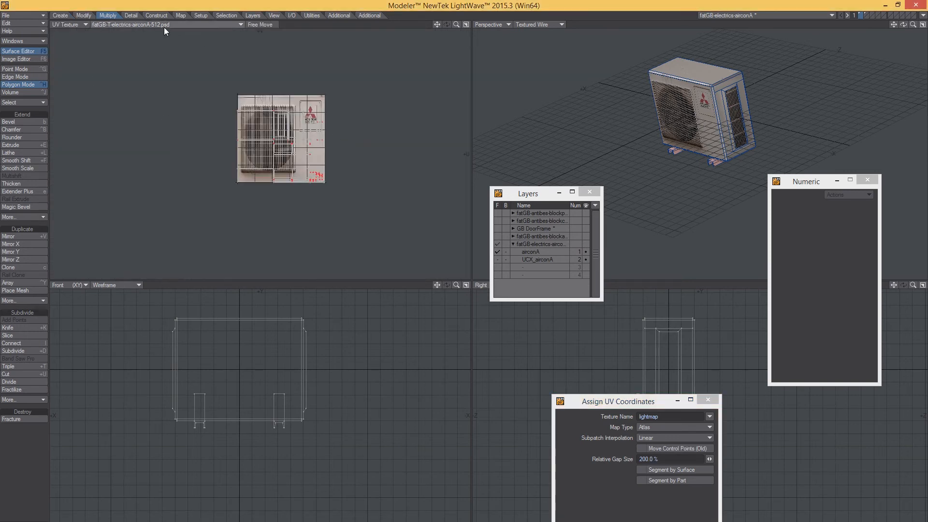
click(116, 25)
click(109, 13)
scroll(283, 132, up, 3)
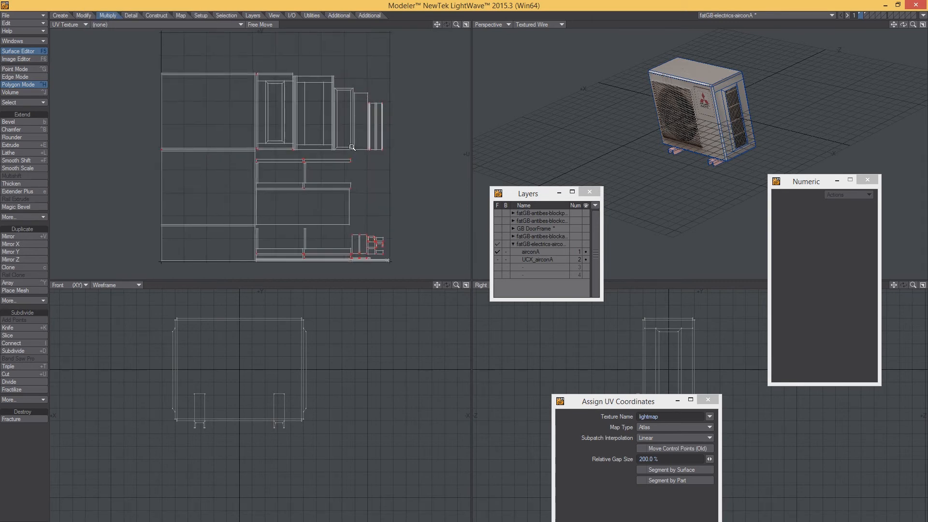
Examine the lightmap UV layout, selecting the unit's front and back panels in turn to see which UV islands they occupy.
scroll(300, 149, up, 3)
mouse_move(318, 181)
alt+mouse_down()
mouse_move(288, 131)
mouse_move(322, 150)
mouse_move(323, 173)
alt+mouse_up()
scroll(288, 131, down, 3)
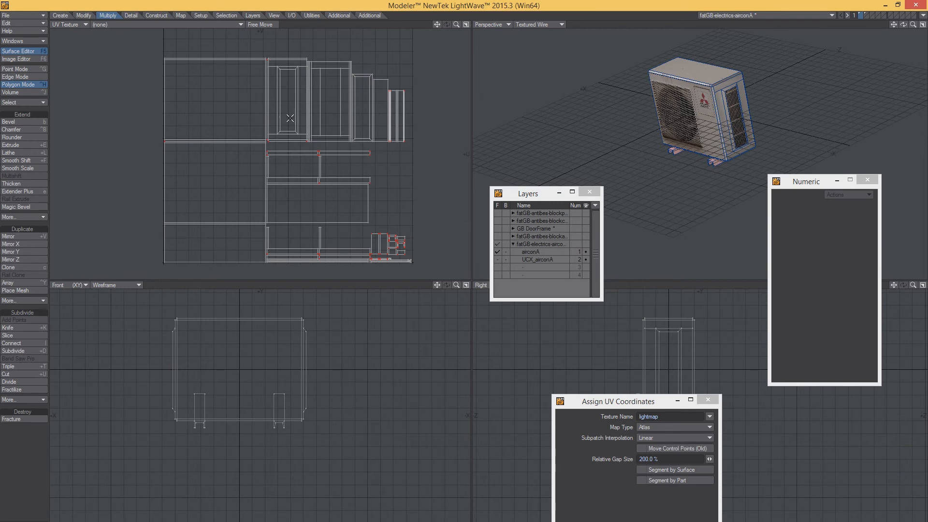
ctrl+alt+drag(258, 97, 328, 136)
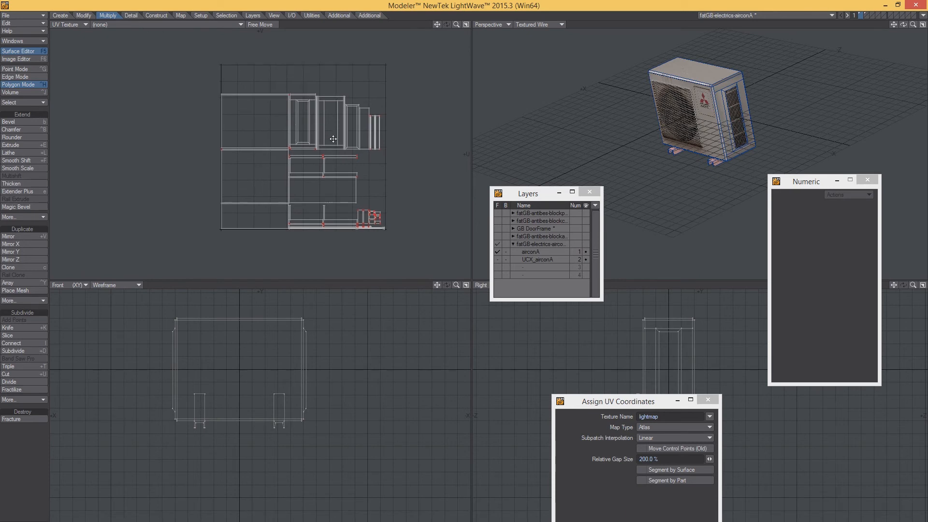
ctrl+alt+drag(309, 159, 340, 170)
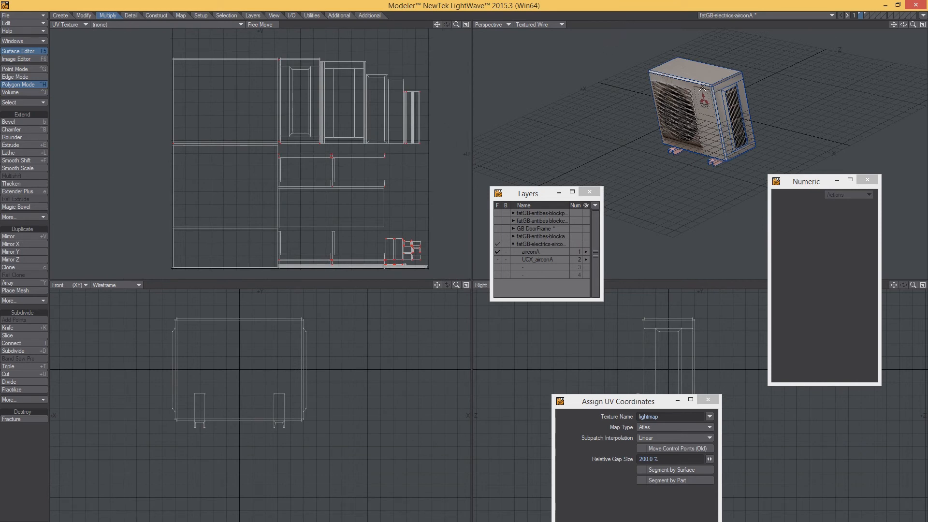
key(Return)
alt+drag(687, 113, 718, 110)
click(715, 110)
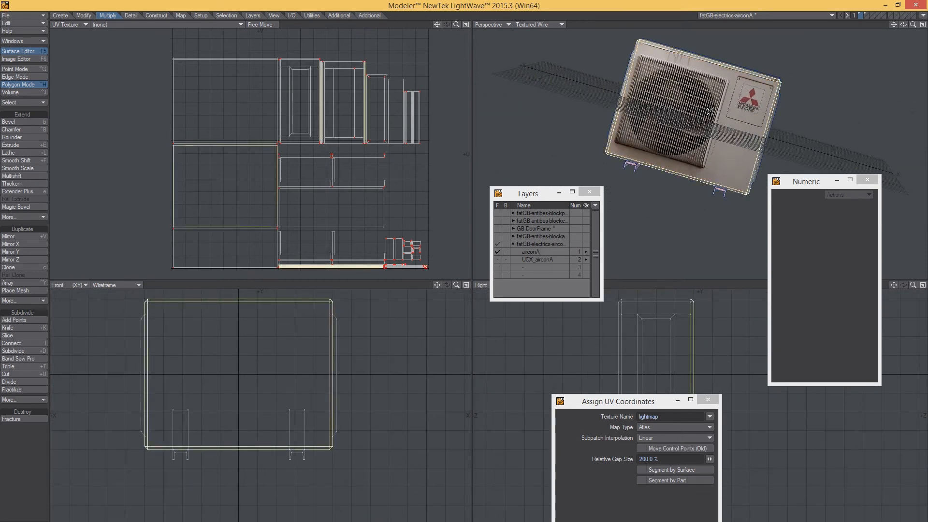
click(713, 112)
alt+drag(762, 107, 717, 98)
click(716, 98)
click(716, 98)
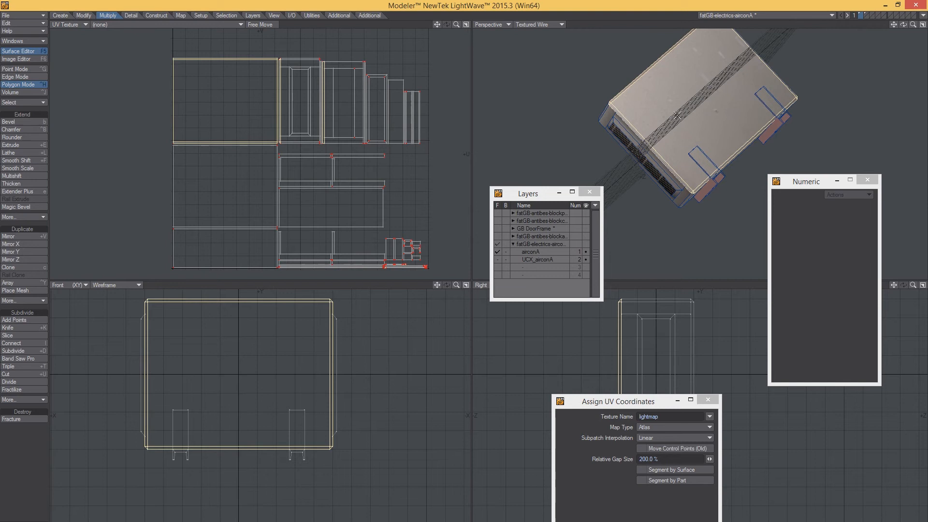
click(714, 104)
alt+drag(714, 103, 748, 100)
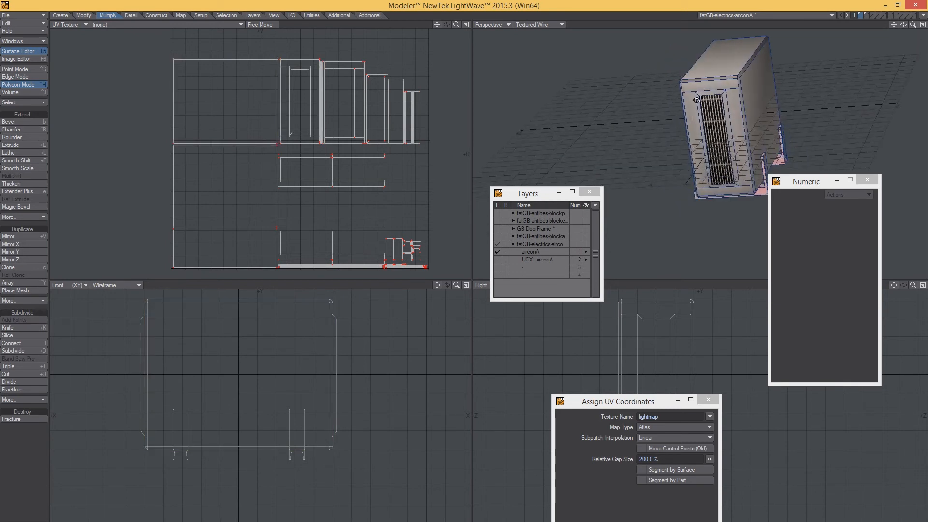
scroll(750, 100, up, 4)
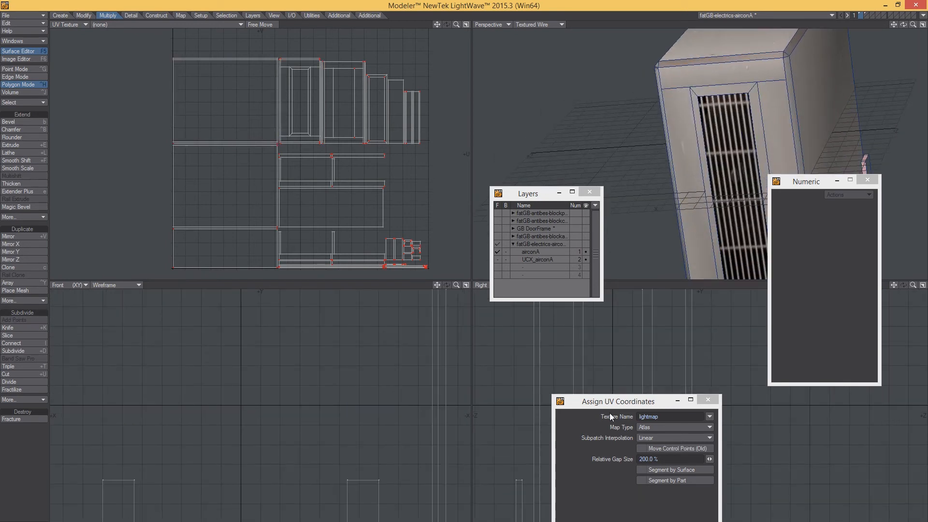
Examine the lightmap's Atlas UV layout across the large panels and small bracket islands, and view the whole air conditioning unit.
alt+drag(331, 229, 294, 212)
ctrl+alt+drag(354, 233, 394, 232)
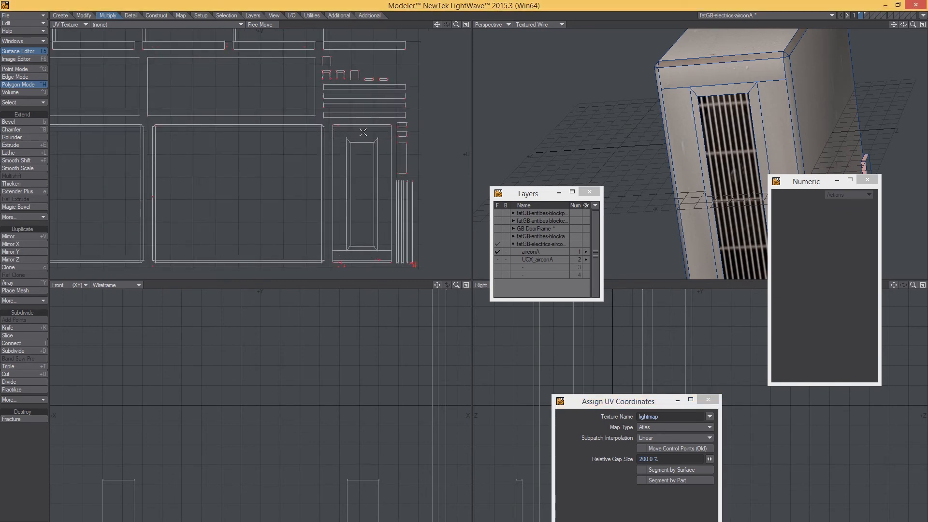
ctrl+alt+drag(284, 183, 326, 273)
mouse_move(223, 175)
ctrl+alt+mouse_down()
mouse_move(288, 186)
mouse_move(219, 192)
ctrl+alt+mouse_up()
alt+drag(290, 222, 230, 141)
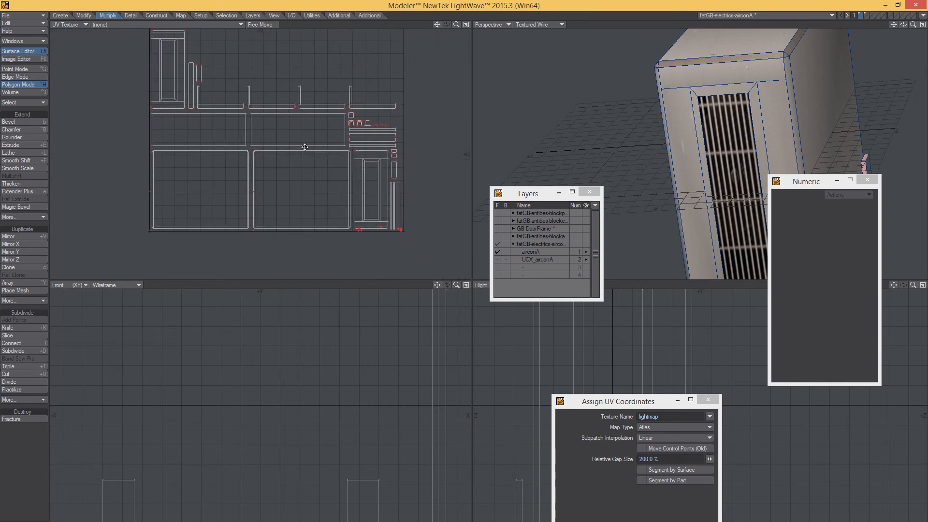
click(300, 106)
click(310, 115)
ctrl+alt+drag(655, 118, 678, 140)
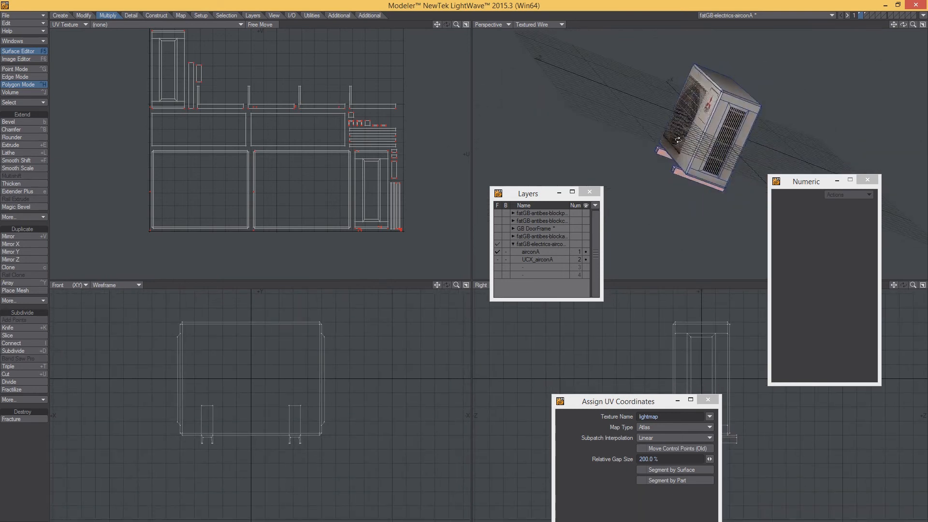
Review the Segment by Surface and Segment by Part options for the Atlas mapping against the full lightmap layout.
click(623, 418)
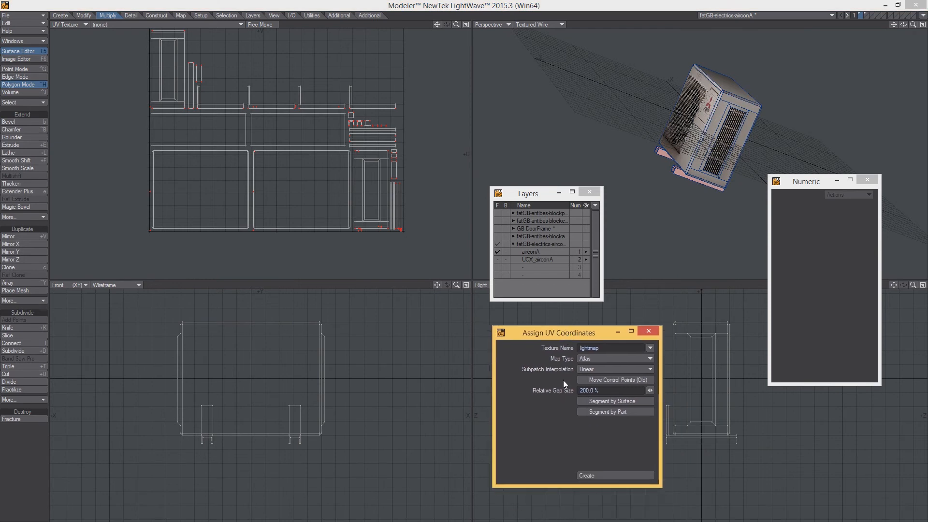
click(582, 410)
click(582, 401)
click(600, 402)
ctrl+alt+drag(375, 206, 348, 195)
alt+drag(307, 178, 313, 216)
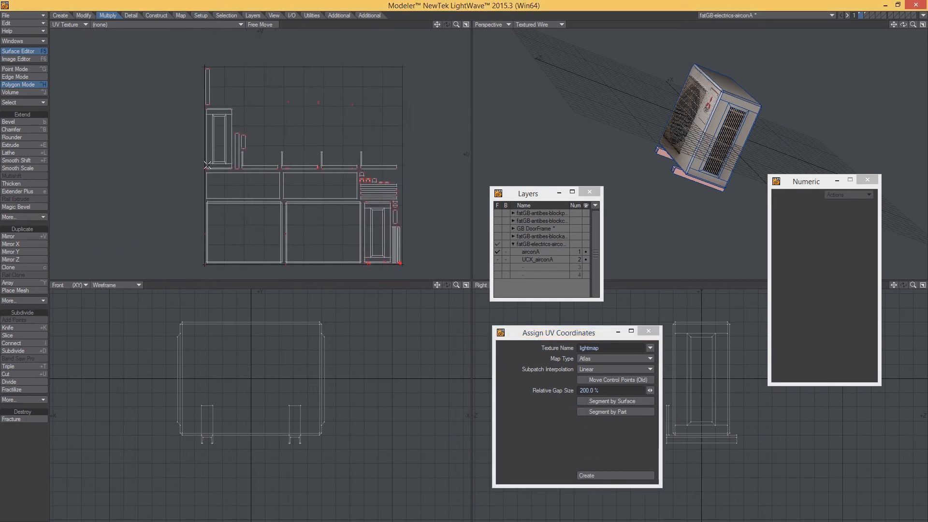
Export the air conditioning object as the FBX file fatGB-electrics-airconA in the models folder.
click(17, 15)
mouse_move(28, 116)
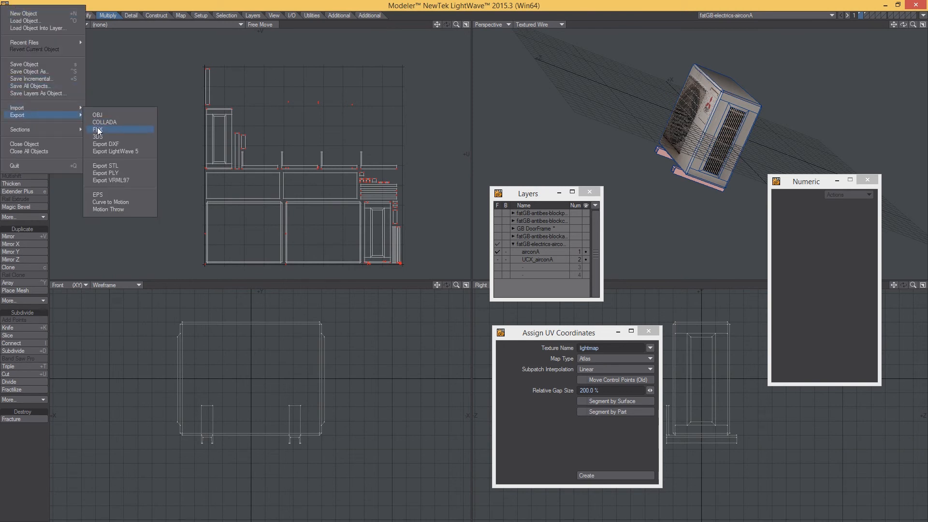
click(101, 129)
click(306, 362)
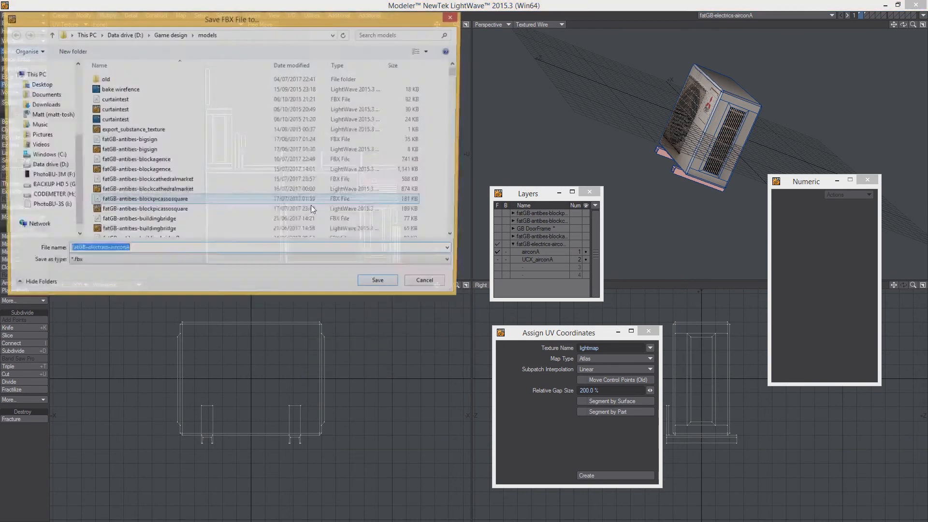
click(384, 286)
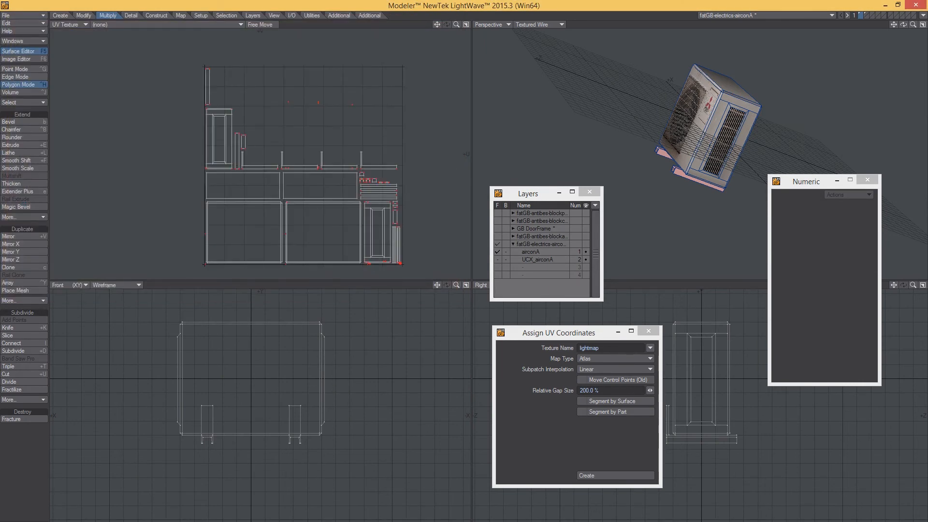
Switch to Unreal Editor, move the airconA material editor out of the way, and open the electrics mesh folder.
click(247, 501)
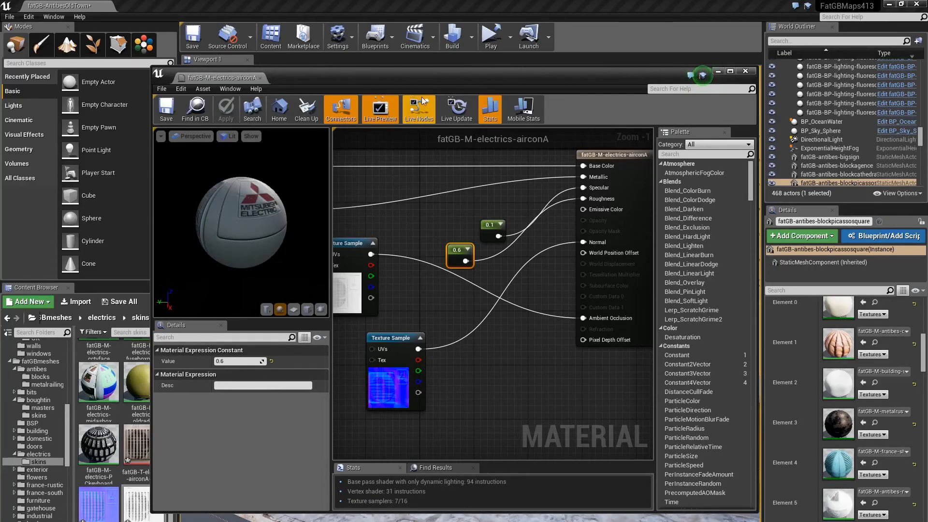
drag(318, 79, 927, 120)
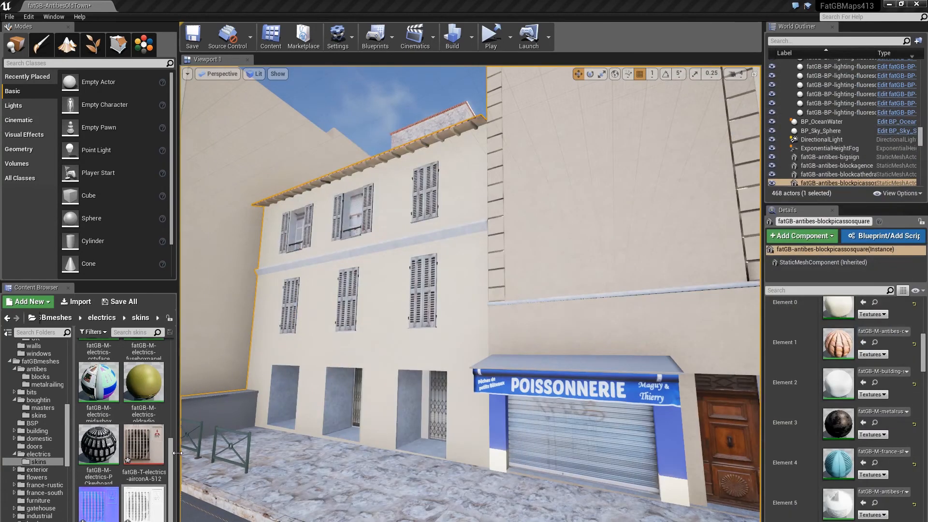
click(32, 454)
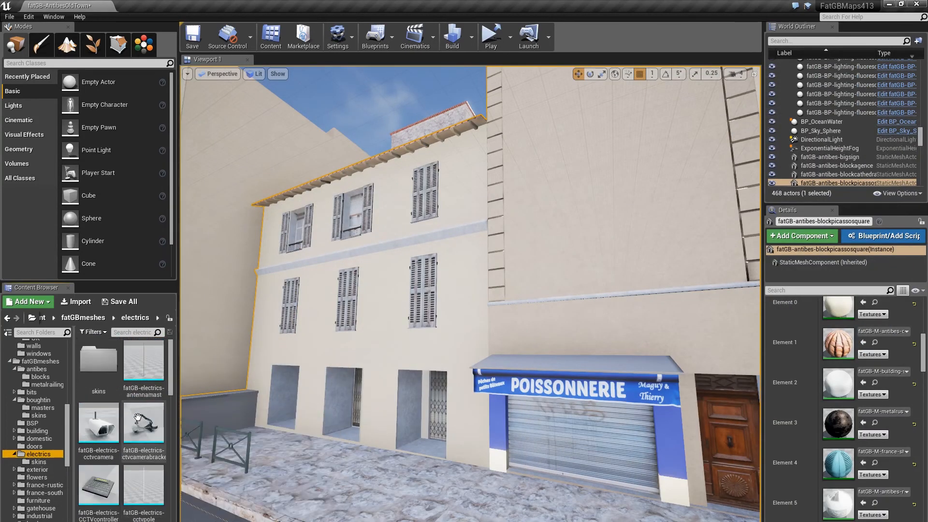
Import fatGB-electrics-airconA.fbx from the models folder into electrics, with automatic collision, materials and textures left off.
click(78, 303)
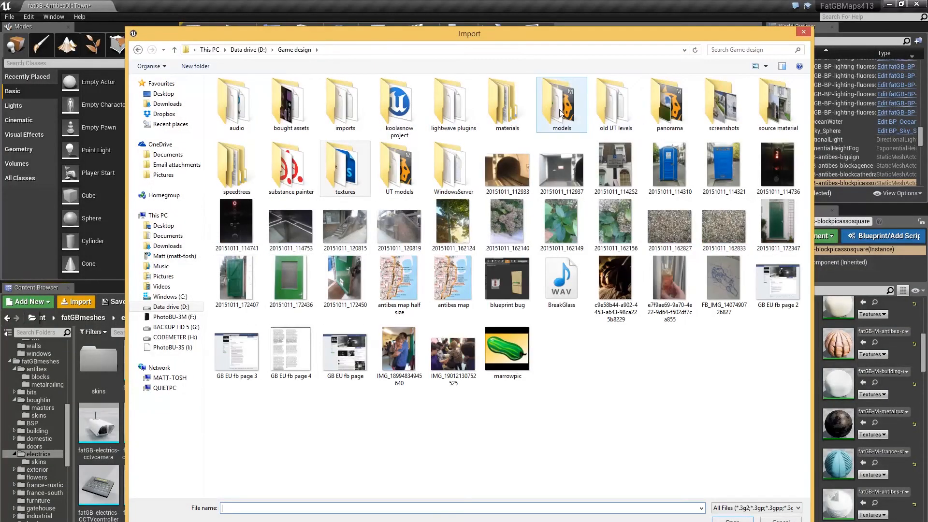
double_click(562, 104)
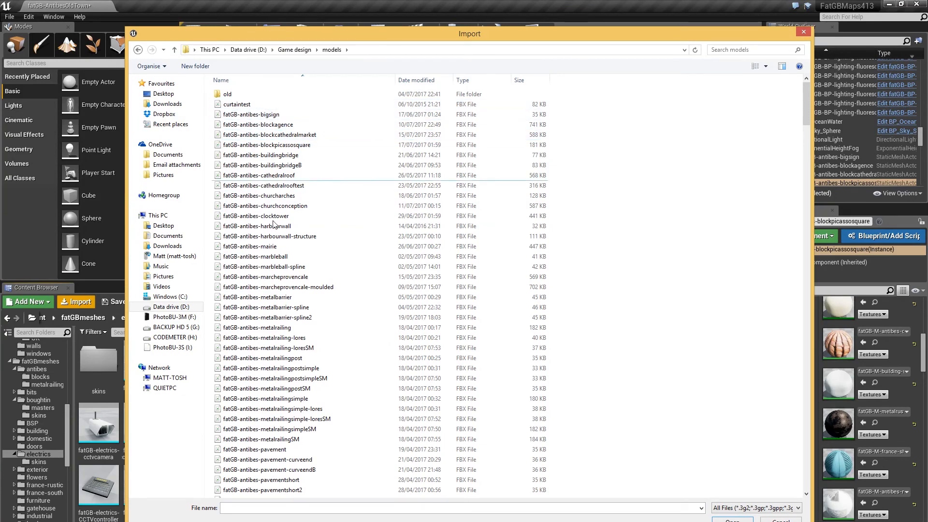
scroll(267, 394, down, 20)
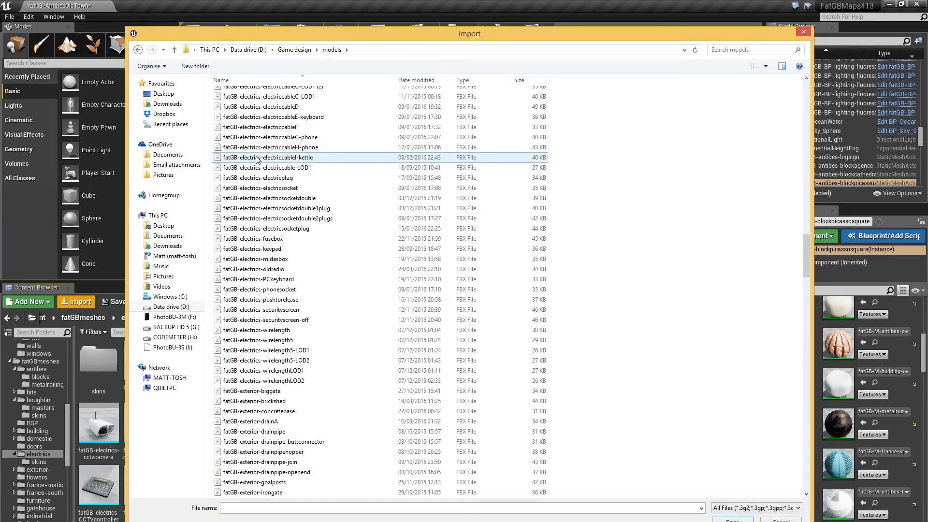
scroll(266, 161, up, 3)
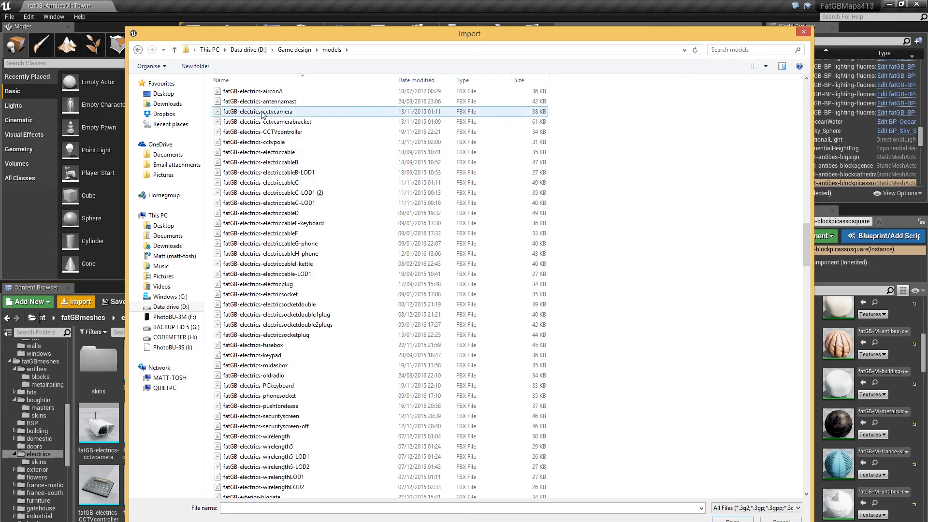
double_click(253, 91)
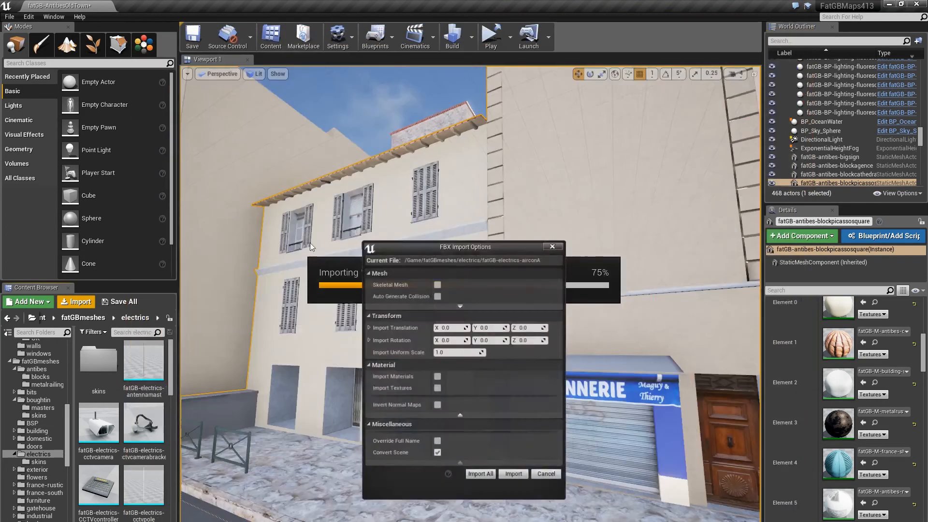
click(512, 475)
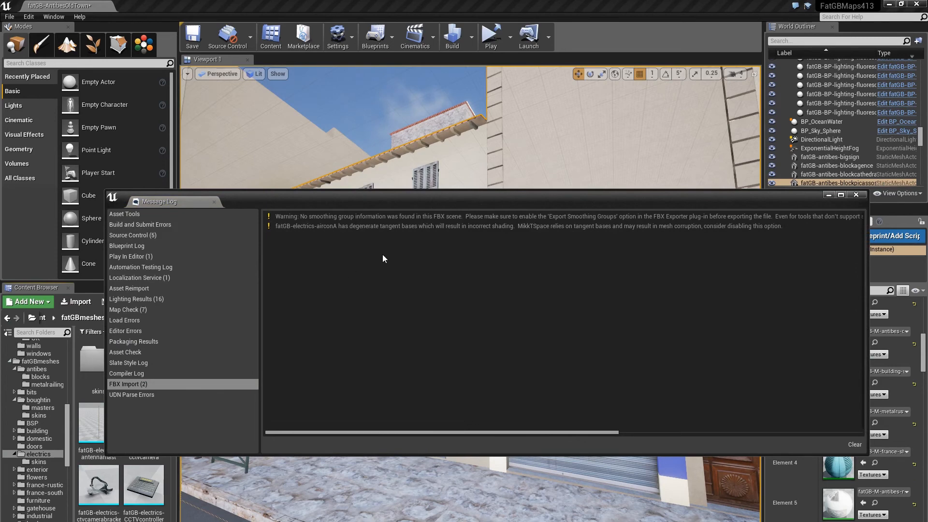
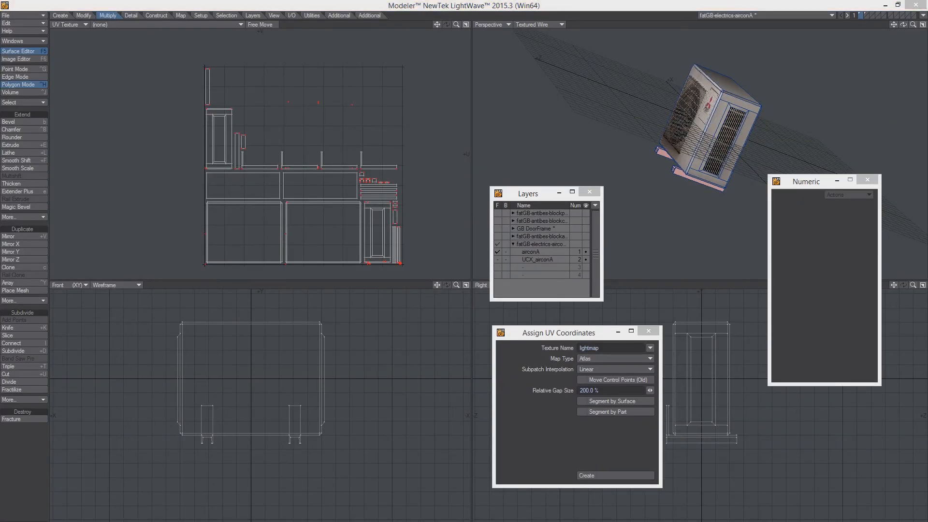
In LightWave Modeler, show the polygon statistics and inspect the mounting brackets and the lightmap's side-panel and strip islands.
key(w)
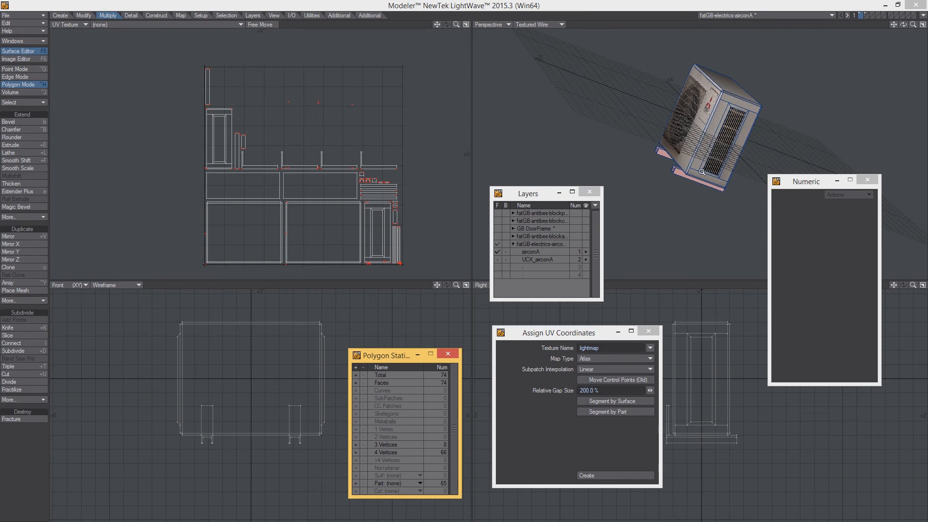
scroll(703, 172, down, 3)
alt+drag(666, 176, 684, 138)
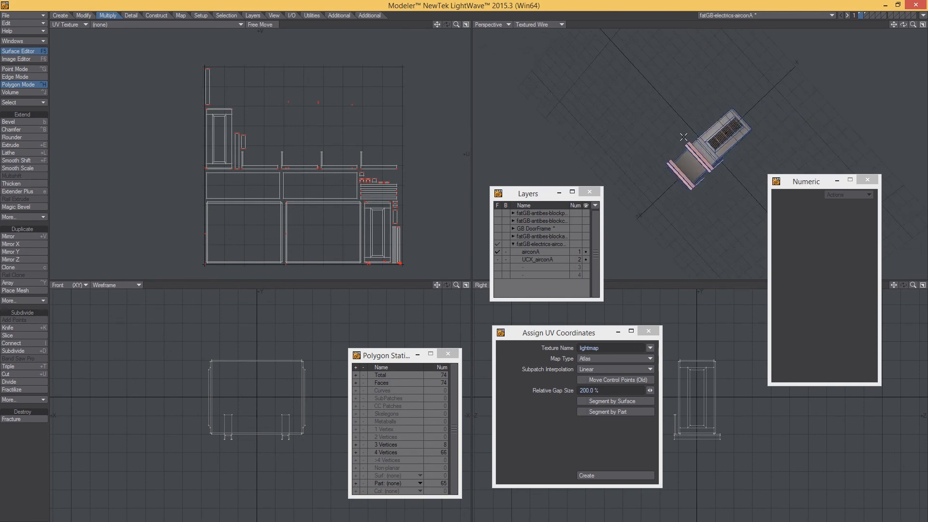
alt+drag(577, 180, 734, 142)
scroll(320, 183, up, 4)
alt+drag(364, 188, 193, 77)
scroll(290, 181, up, 5)
scroll(310, 194, down, 2)
alt+drag(311, 195, 297, 139)
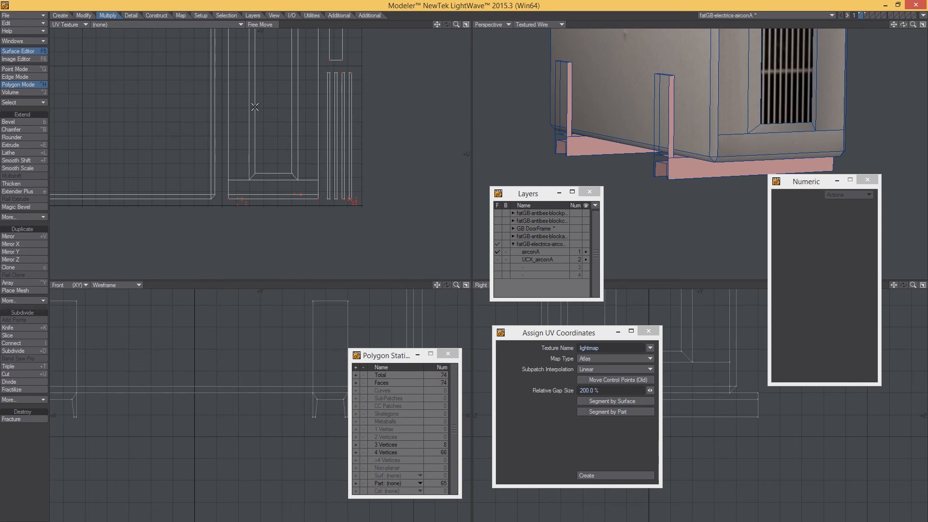
alt+drag(250, 144, 252, 203)
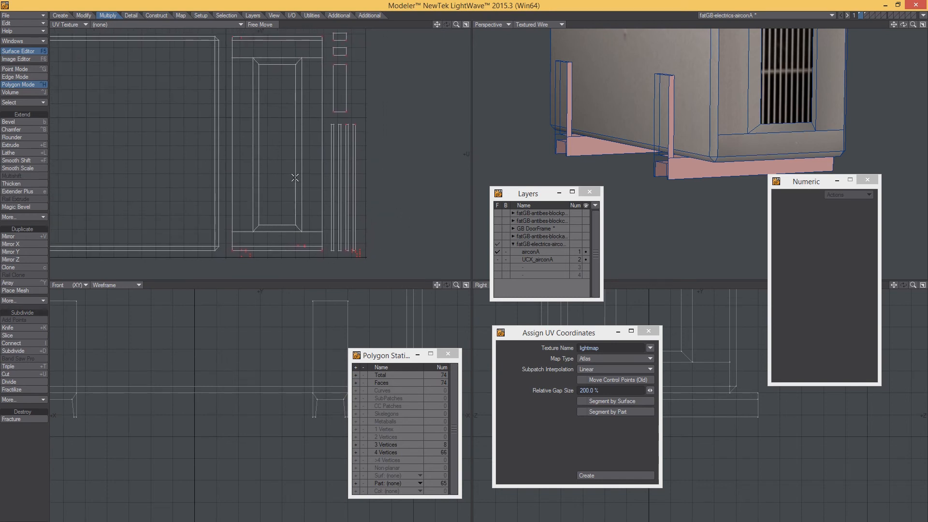
alt+drag(284, 163, 319, 209)
alt+drag(282, 128, 257, 207)
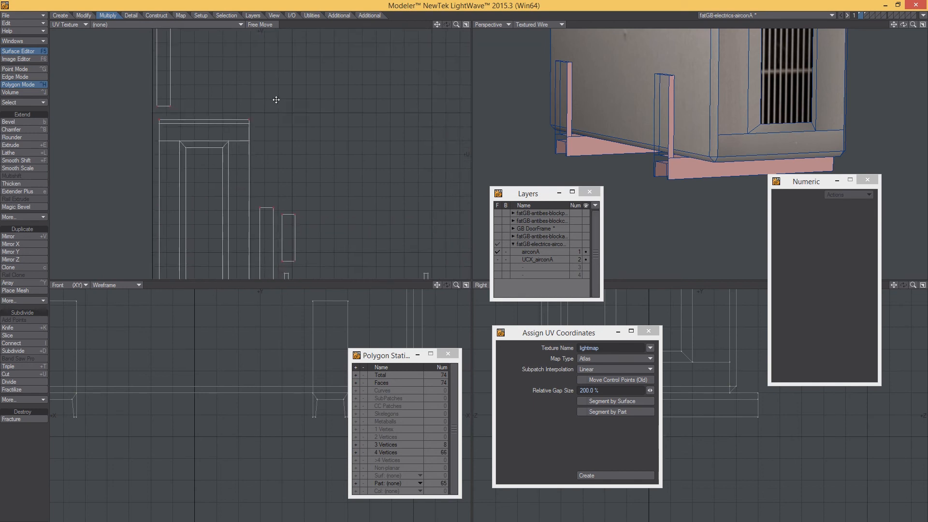
Trace the narrow bracket islands across the lightmap UV layout and select the small rectangular island to identify its polygons.
ctrl+alt+drag(245, 68, 160, 77)
alt+drag(370, 235, 311, 160)
alt+drag(386, 170, 207, 191)
ctrl+alt+drag(271, 120, 300, 143)
alt+drag(295, 194, 380, 41)
alt+drag(220, 138, 351, 161)
alt+drag(285, 153, 370, 172)
alt+drag(284, 136, 285, 227)
alt+drag(286, 92, 286, 186)
alt+drag(244, 91, 250, 127)
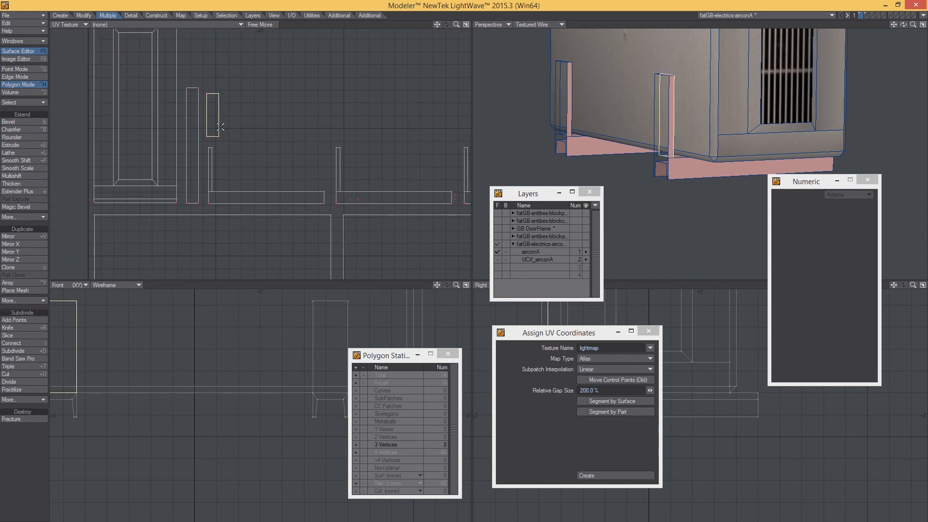
Inspect the mounting brackets from below and the side, checking their upright plates and end faces, and clear the polygon selection.
alt+drag(649, 82, 598, 88)
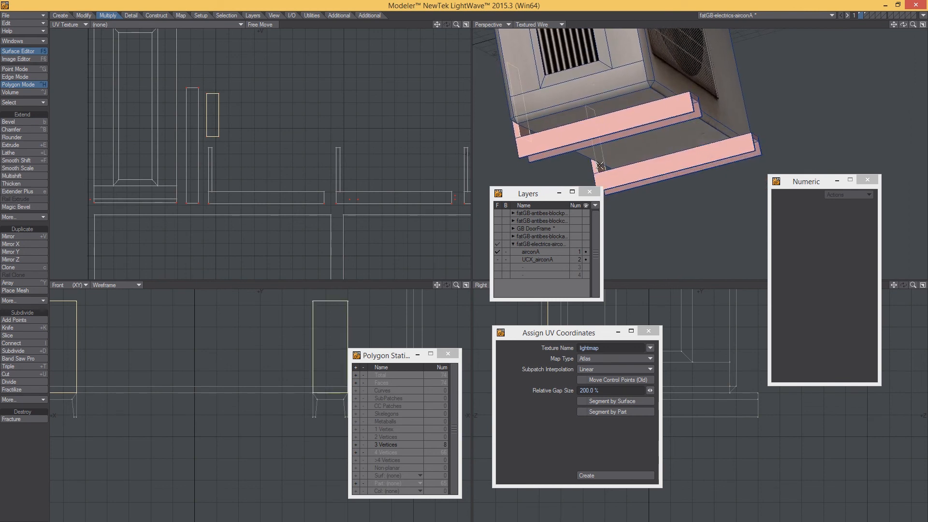
alt+drag(329, 368, 256, 332)
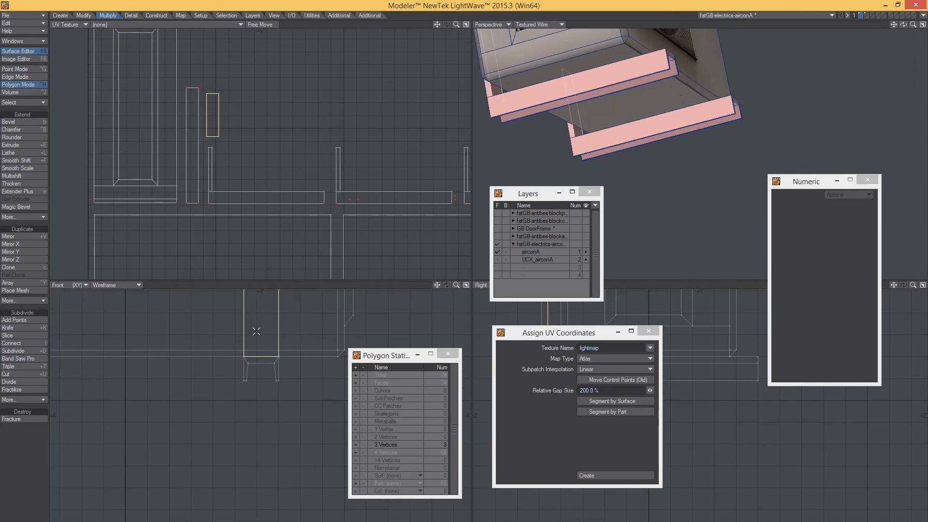
alt+drag(504, 82, 664, 89)
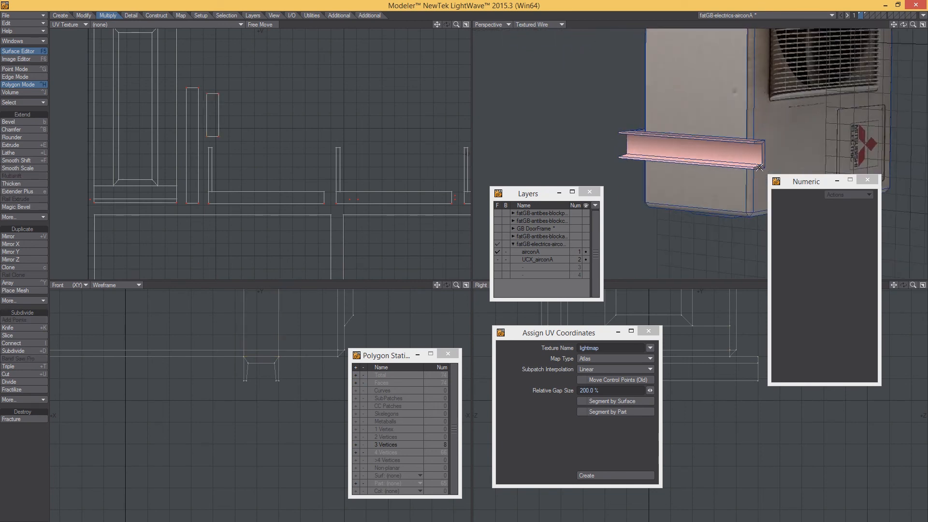
alt+drag(758, 153, 634, 239)
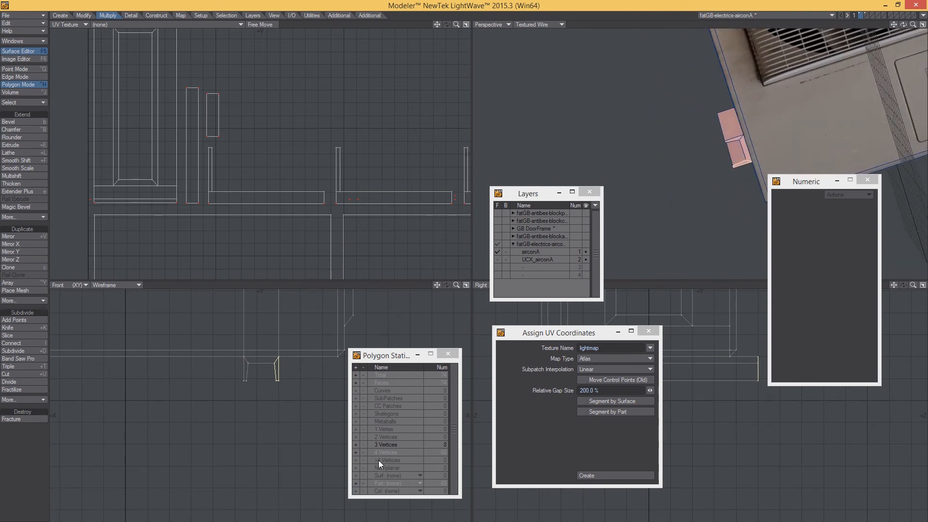
key(space)
key(space)
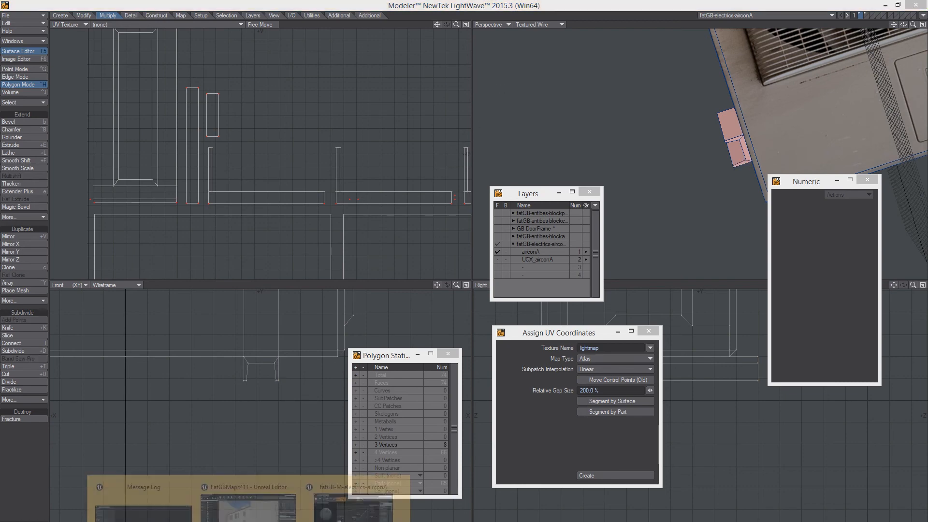
Switch to Unreal Editor, minimise the Message Log, and open the fatGB-electrics-airconA static mesh for editing.
click(203, 512)
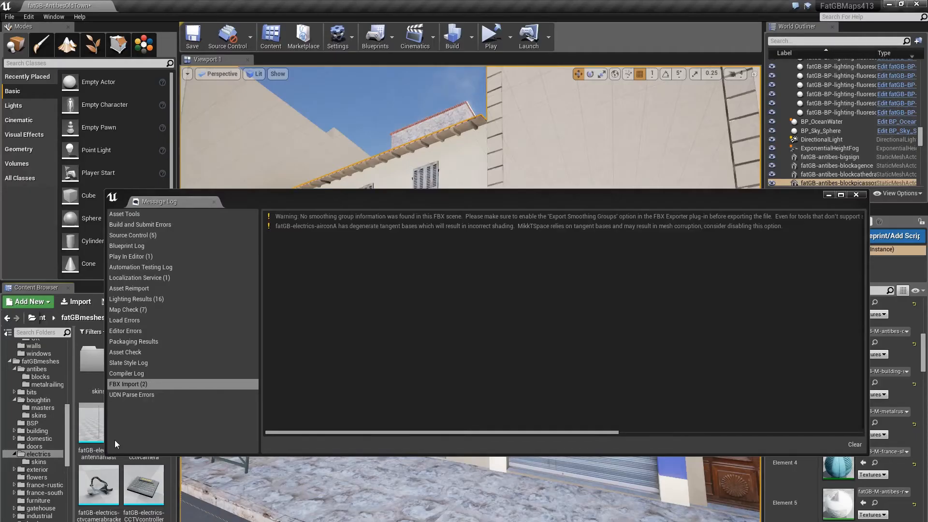
click(828, 195)
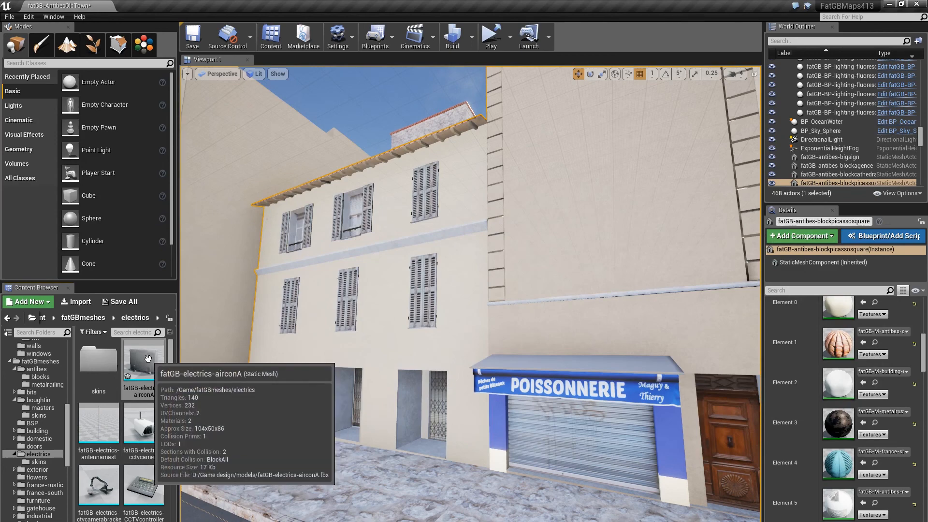
double_click(127, 376)
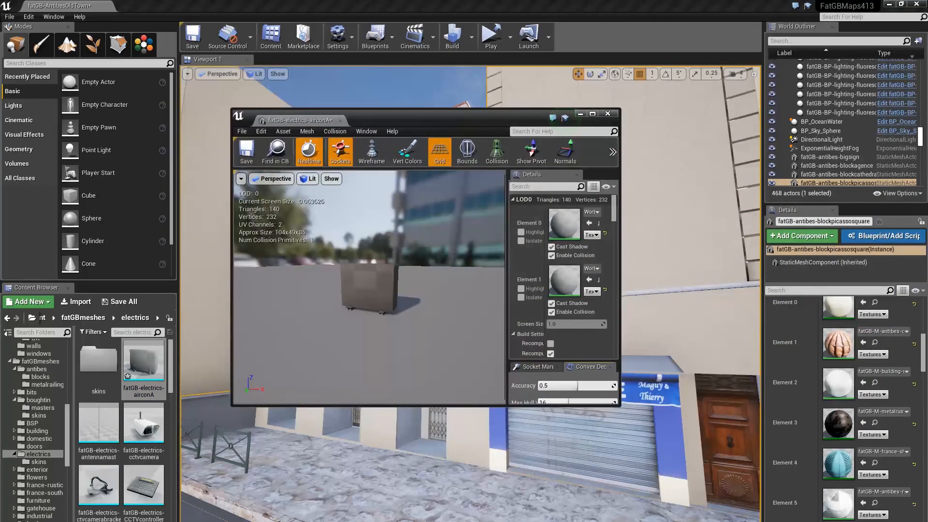
Locate the fatGB-M-electrics-airconA material in the Content Browser and arrange the material and mesh editor windows side by side.
drag(457, 3, 521, 314)
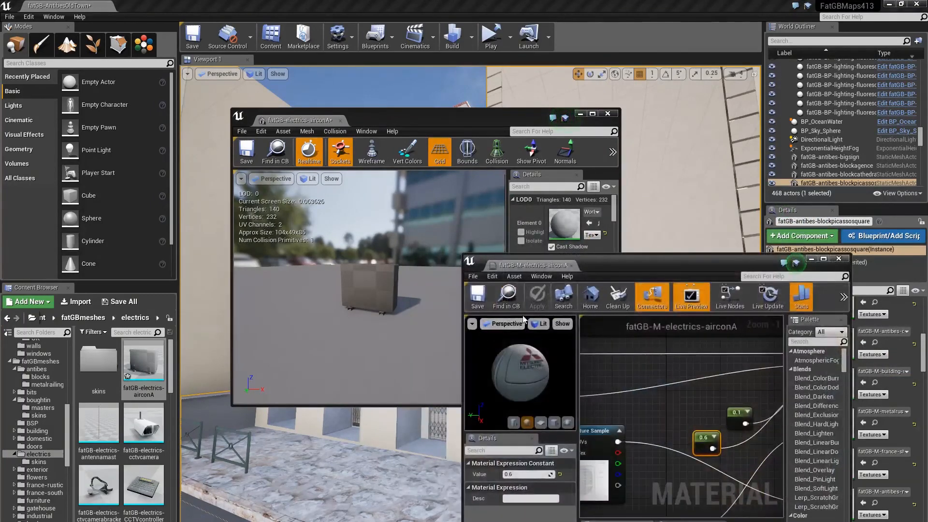
click(508, 297)
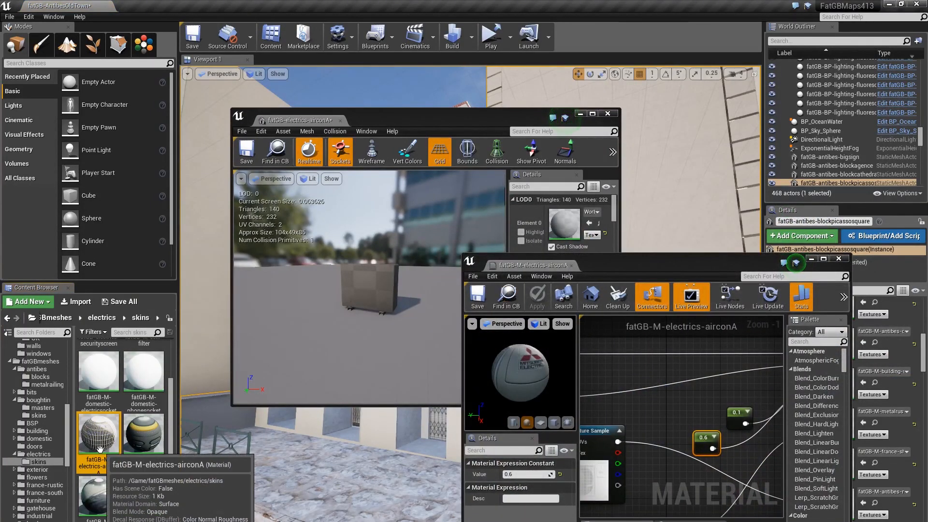
drag(415, 115, 387, 100)
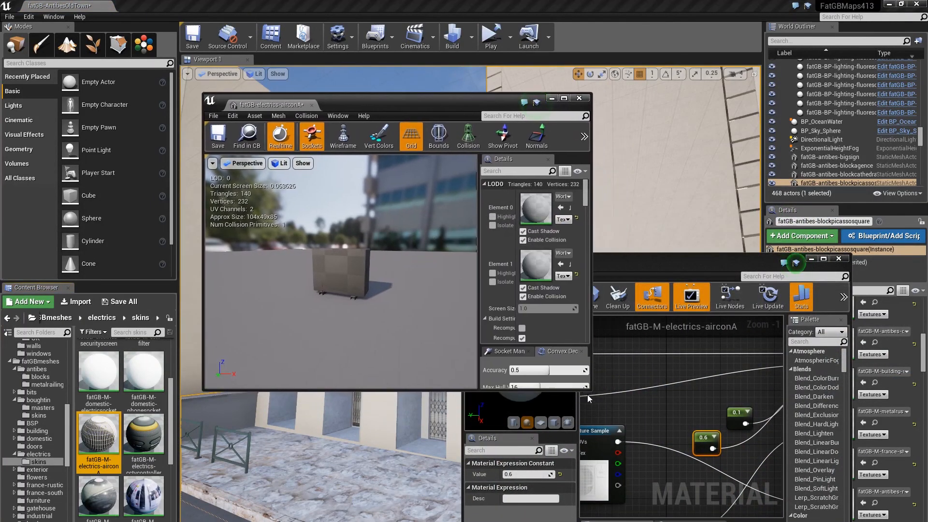
Enlarge the mesh editor window and assign the fatGB-M-electrics-airconA material to Element 0 of the air conditioner mesh.
drag(592, 390, 719, 489)
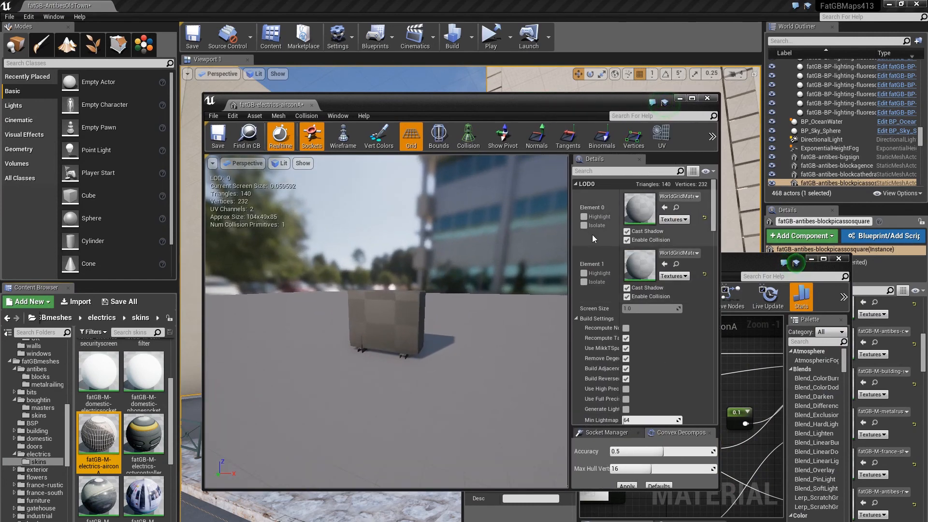
click(664, 208)
drag(387, 319, 529, 350)
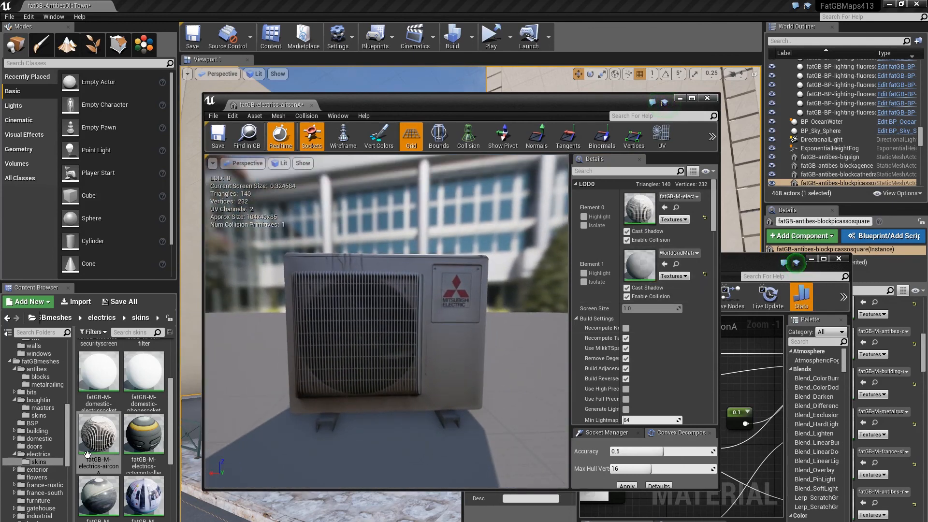
Assign the grey metal material from the fatGBmaterials exterior folder to Element 1 of the air conditioner mesh.
scroll(39, 455, down, 10)
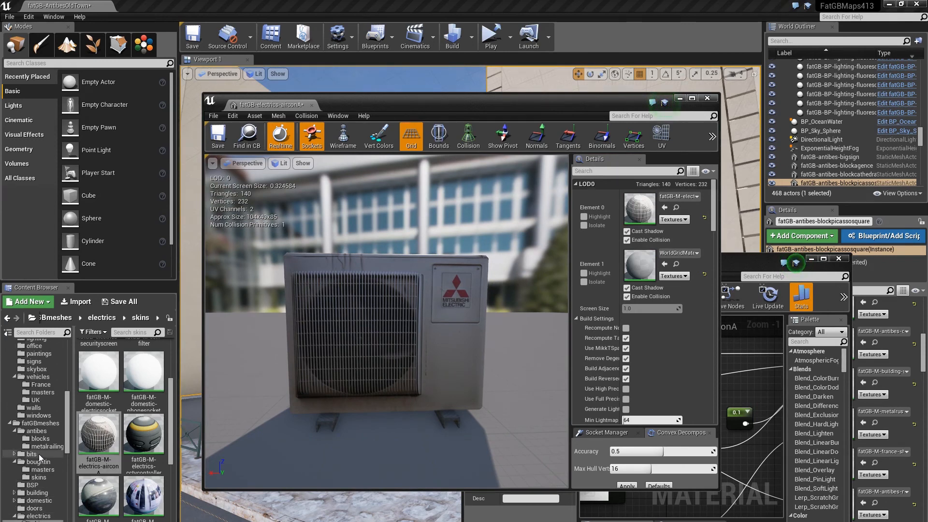
scroll(35, 435, up, 3)
click(37, 438)
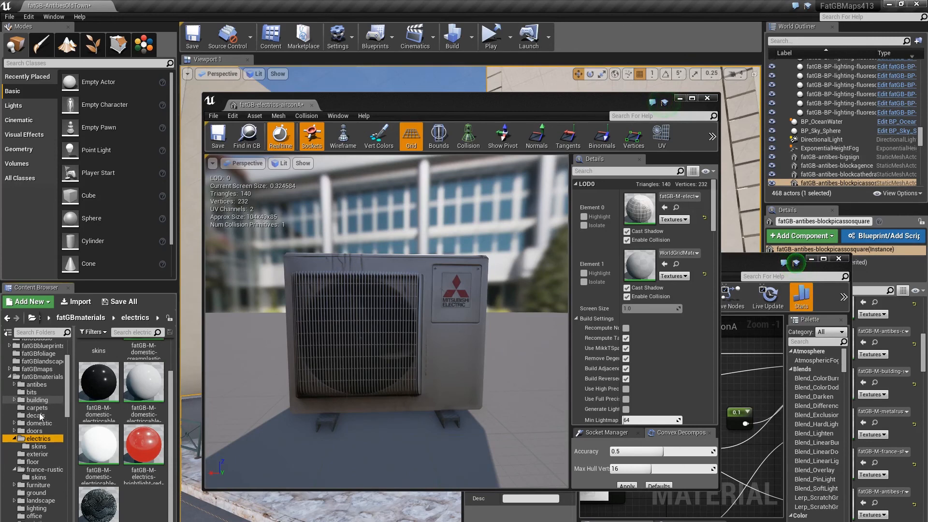
click(39, 455)
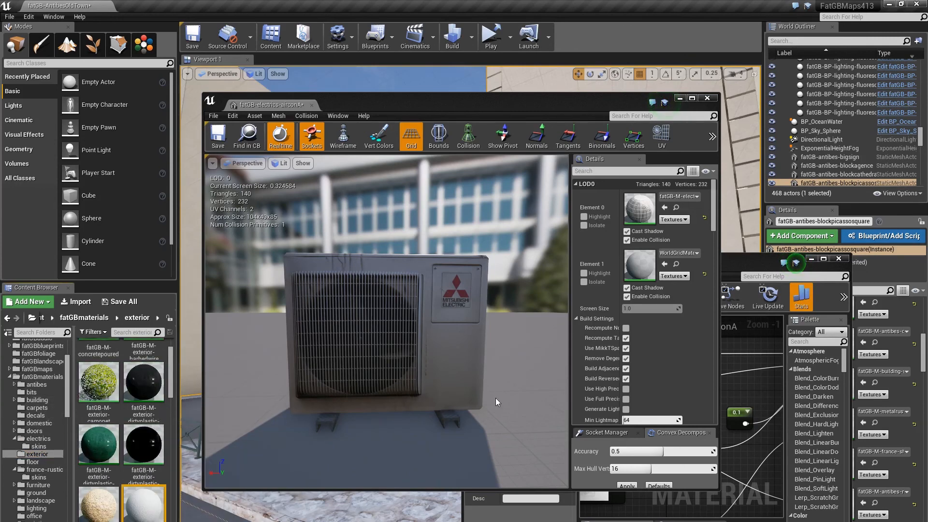
click(664, 265)
drag(455, 328, 459, 309)
drag(386, 309, 409, 377)
Save the air conditioner mesh, locate it in the Content Browser, and close the mesh and material editors.
click(218, 137)
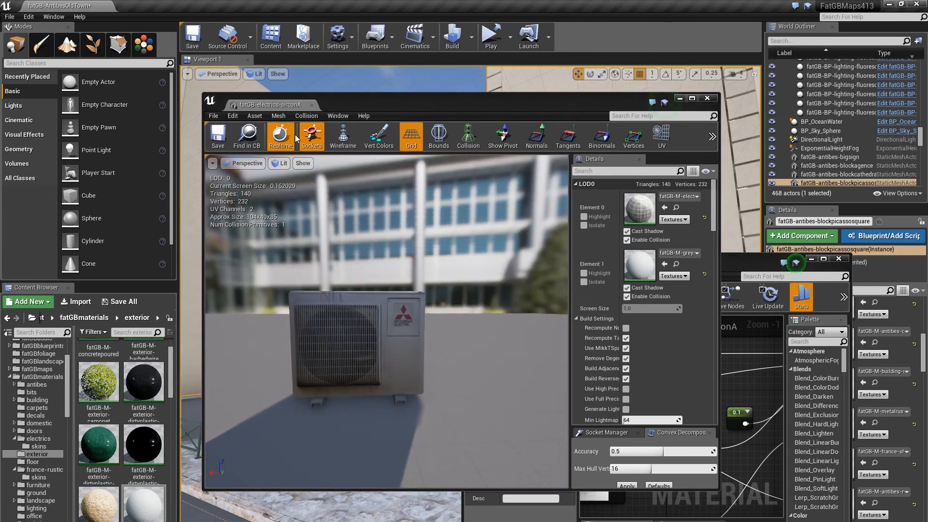
click(247, 136)
click(312, 105)
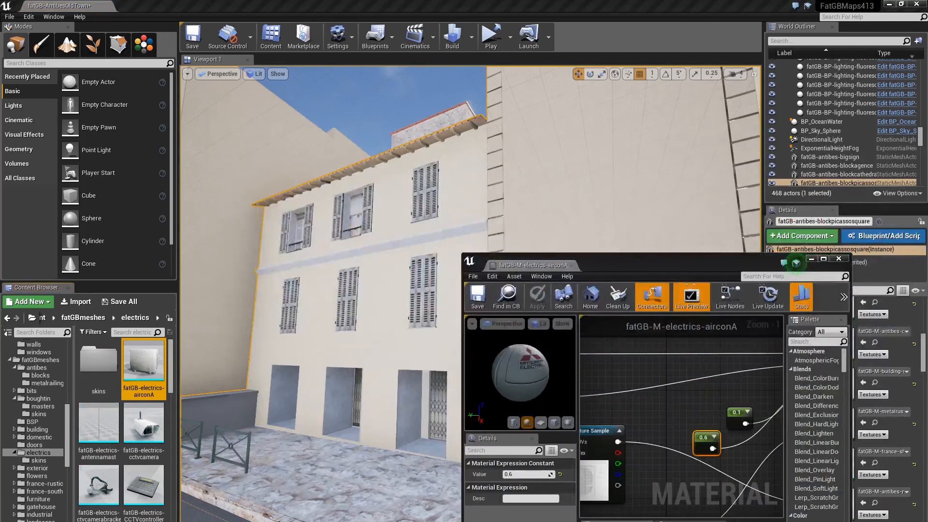
click(571, 265)
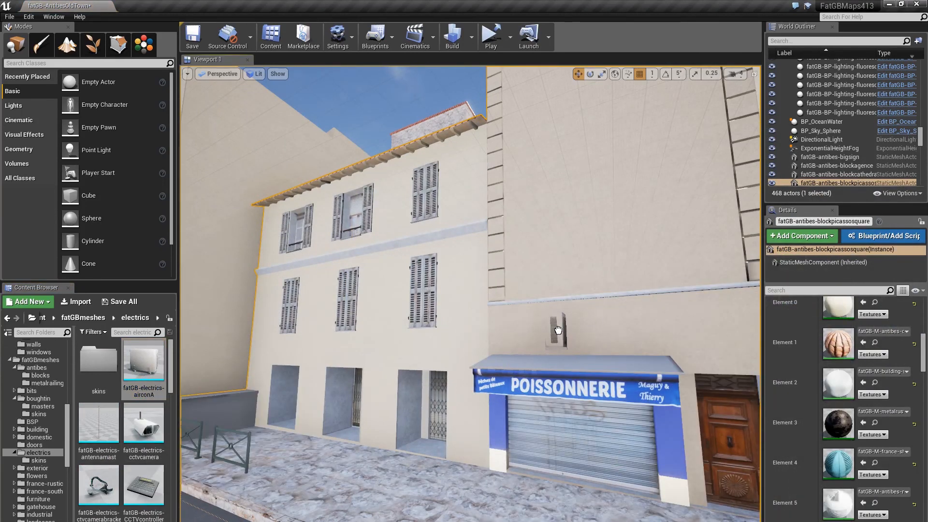
Place the fatGB-electrics-airconA mesh in the level on the wall above the Poissonnerie awning.
drag(558, 331, 556, 329)
key(w)
right_drag(557, 329, 624, 304)
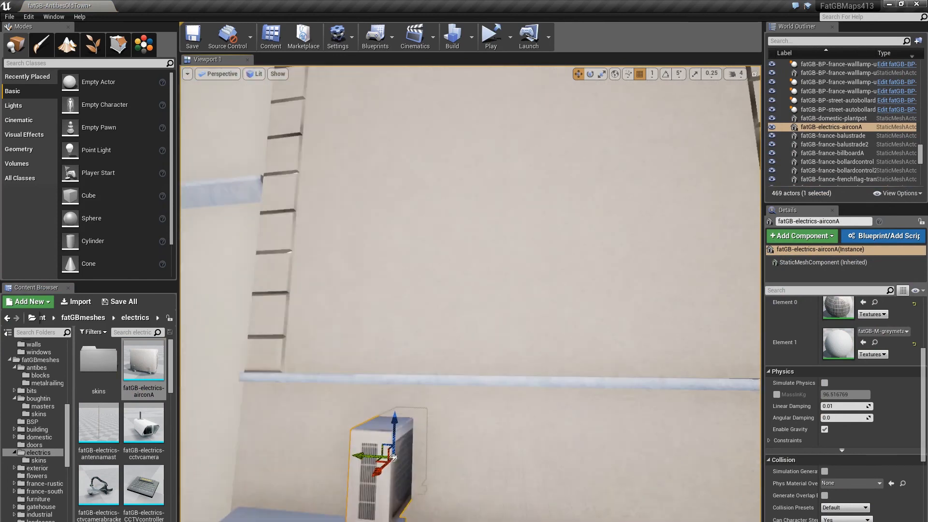
Rotate the air conditioner with 5° rotation snapping so its grille faces the street, and set its back against the wall.
key(e)
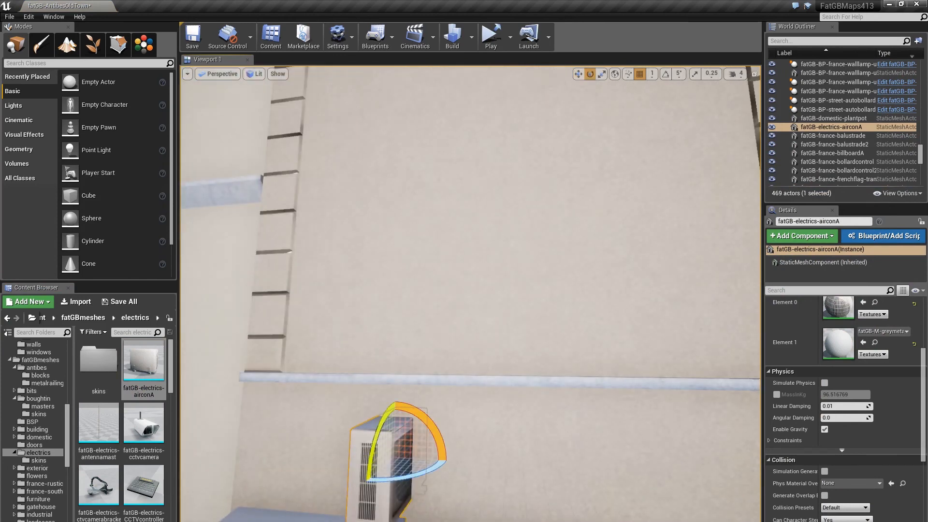
click(666, 74)
drag(417, 472, 354, 482)
key(d)
mouse_move(510, 453)
right_down()
mouse_move(386, 447)
mouse_move(500, 459)
right_up()
key(w)
drag(430, 444, 395, 446)
right_drag(337, 492, 532, 416)
Raise the air conditioner slightly and shift it along the wall towards the shuttered windows, checking its placement from the street.
click(439, 346)
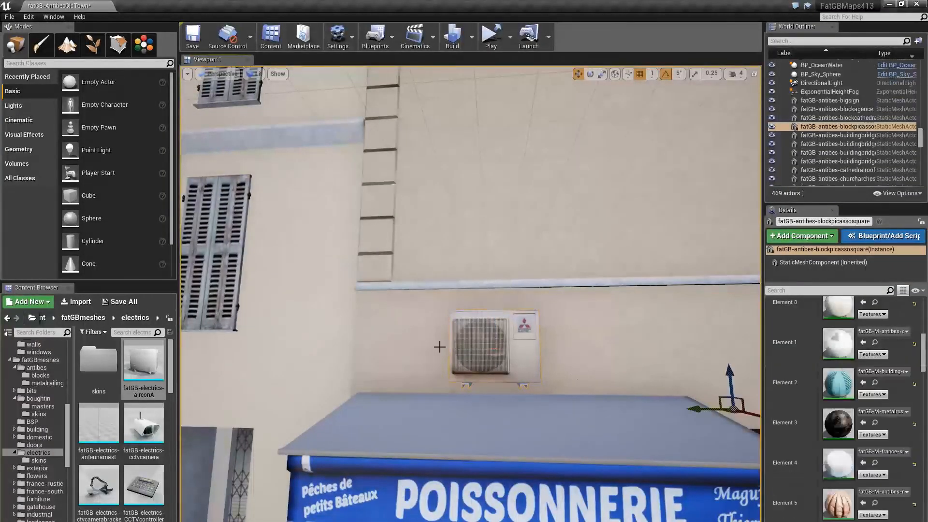
click(460, 347)
drag(459, 348, 459, 305)
drag(459, 306, 459, 308)
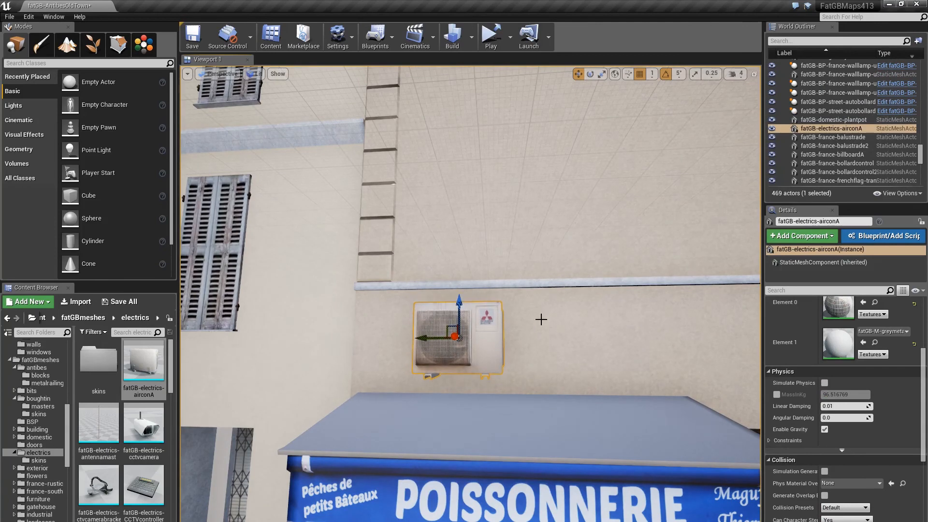
click(540, 319)
key(s)
mouse_move(541, 319)
right_down()
mouse_move(522, 323)
mouse_move(558, 319)
right_up()
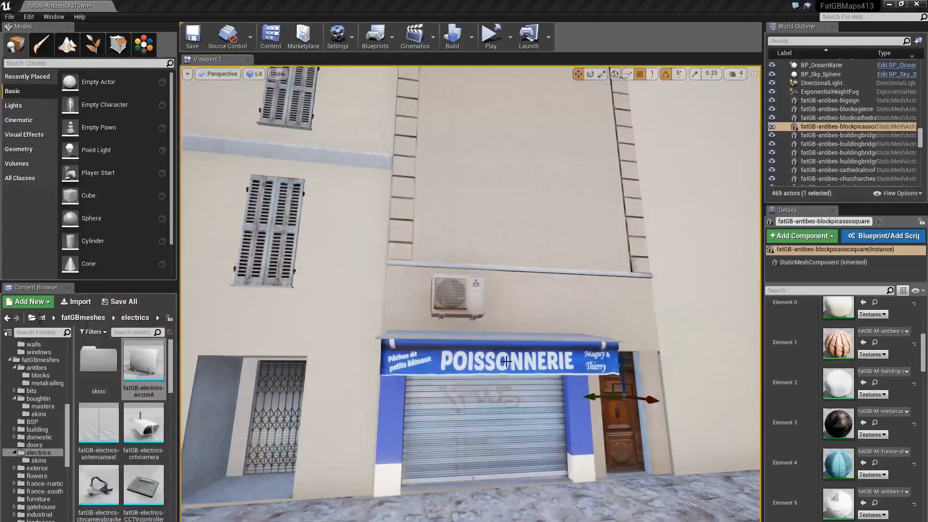
right_drag(461, 411, 461, 418)
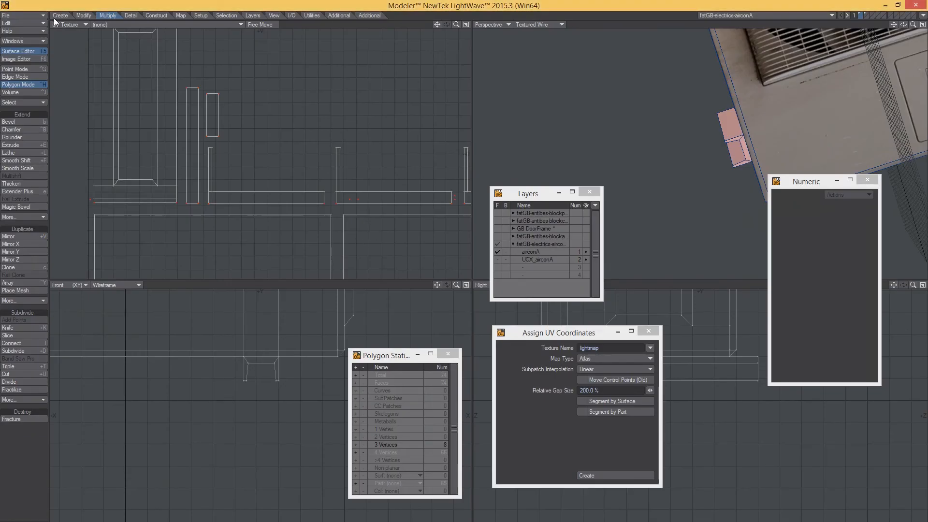
Set the UV texture viewport in LightWave Modeler to the Top view and switch back to Unreal Editor.
click(58, 22)
click(60, 21)
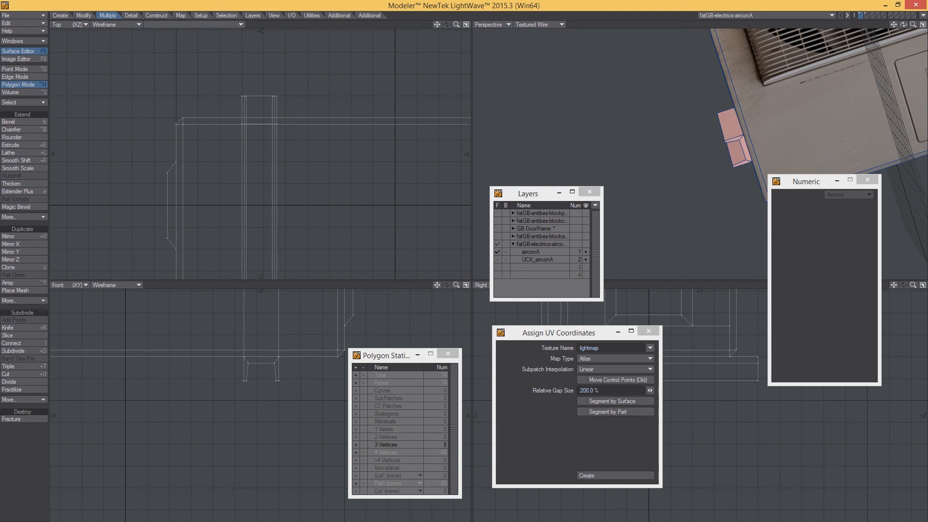
mouse_move(250, 521)
click(271, 507)
Duplicate the air conditioner along the wall towards the wooden door and raise the copy slightly above the first unit.
drag(315, 361, 334, 464)
mouse_move(294, 332)
right_down()
mouse_move(324, 343)
mouse_move(294, 331)
right_up()
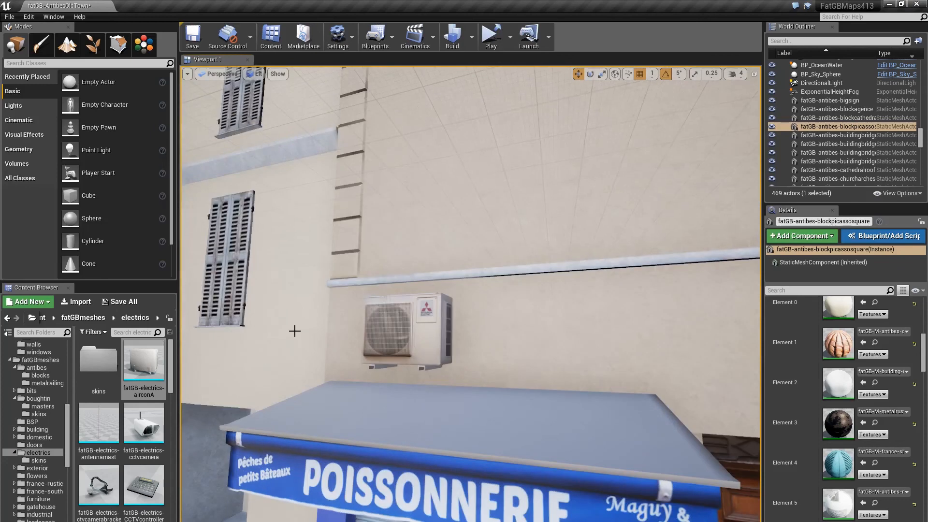
click(373, 346)
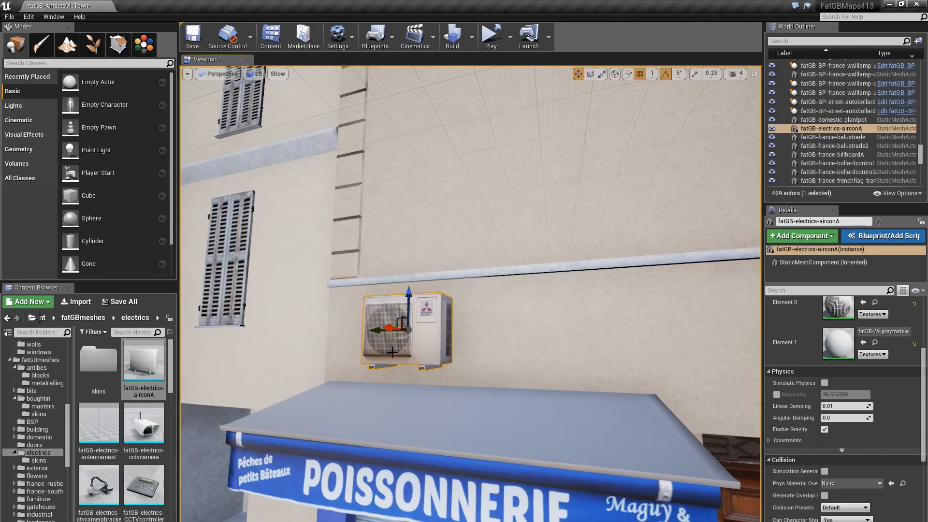
key(ctrl+w)
shift+drag(378, 333, 493, 332)
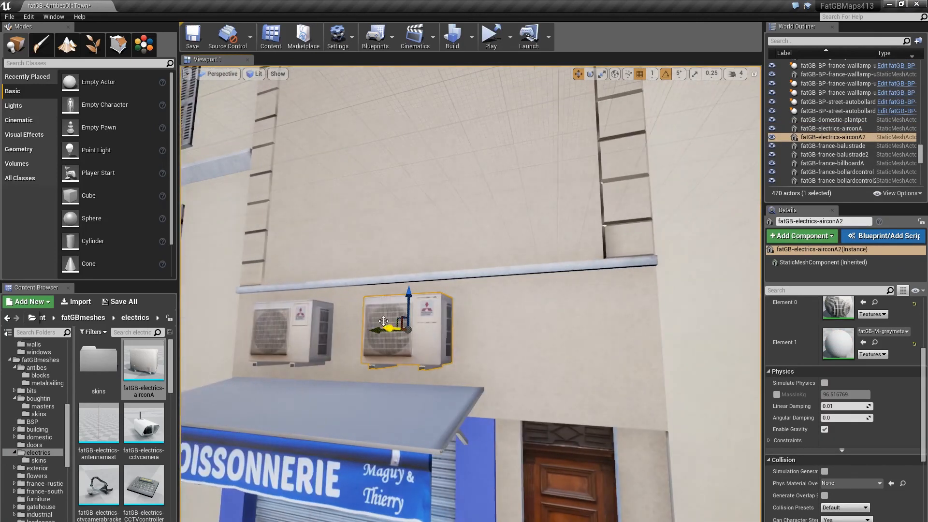
drag(409, 296, 409, 290)
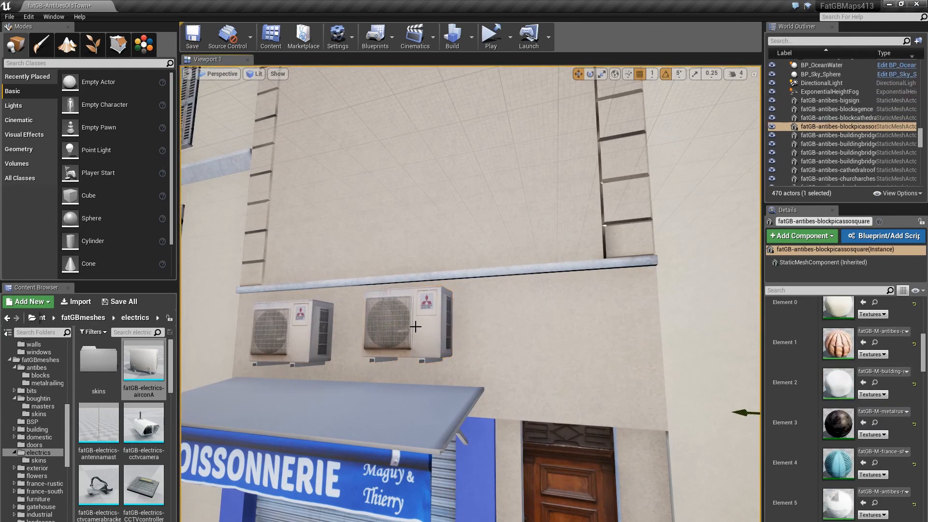
Inspect the second air conditioner's side and its fit against the wall up close, and view both units from the street.
right_drag(526, 324, 312, 334)
key(s)
key(w)
key(d)
key(w)
key(d)
key(w)
key(e)
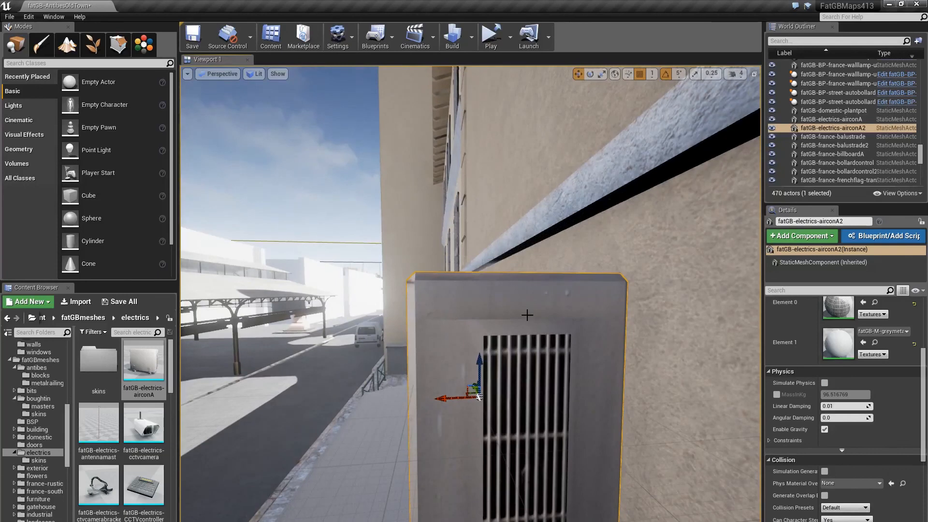
key(s)
right_drag(478, 336, 628, 334)
key(w)
key(s)
key(s)
click(511, 315)
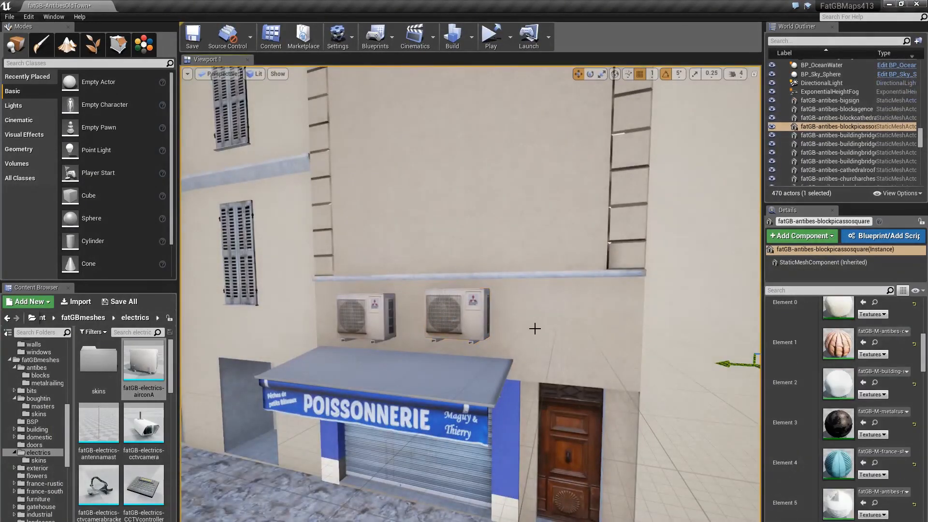